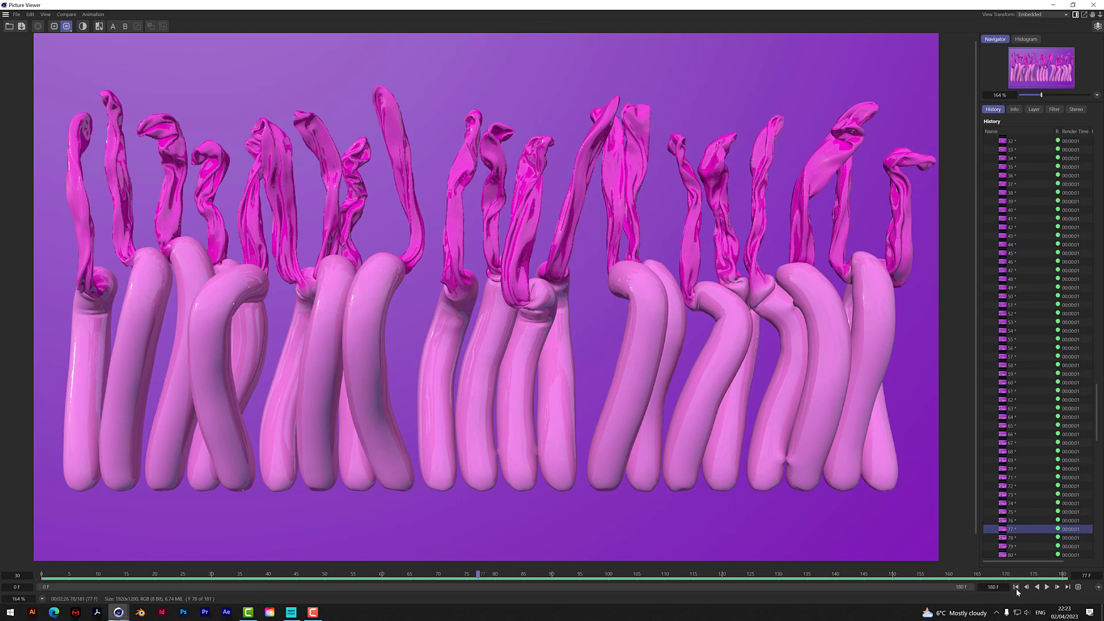
Review the rendered inflating sausage balloon animation by playing the frame sequence backward and forward in the Picture Viewer.
click(1016, 586)
click(1036, 587)
click(1037, 586)
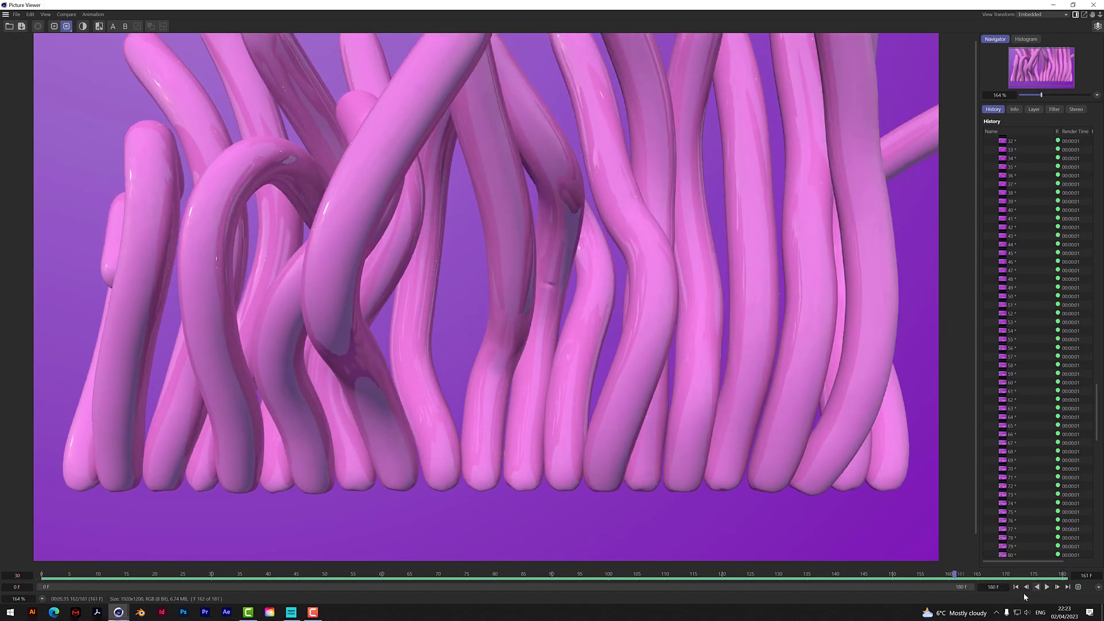
click(1016, 586)
click(1046, 586)
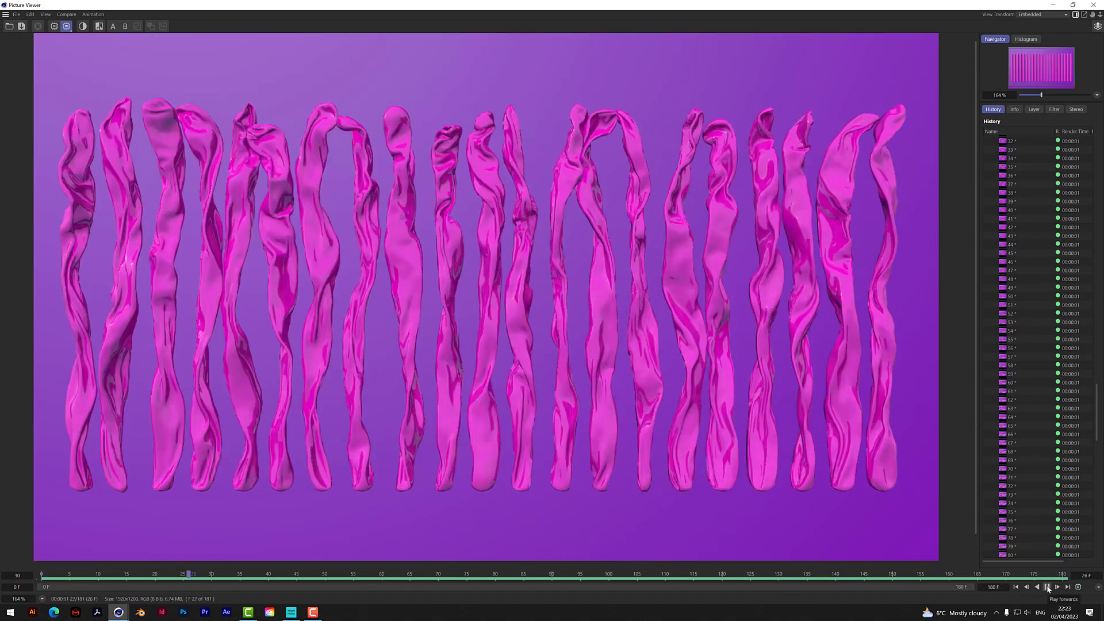
click(1046, 586)
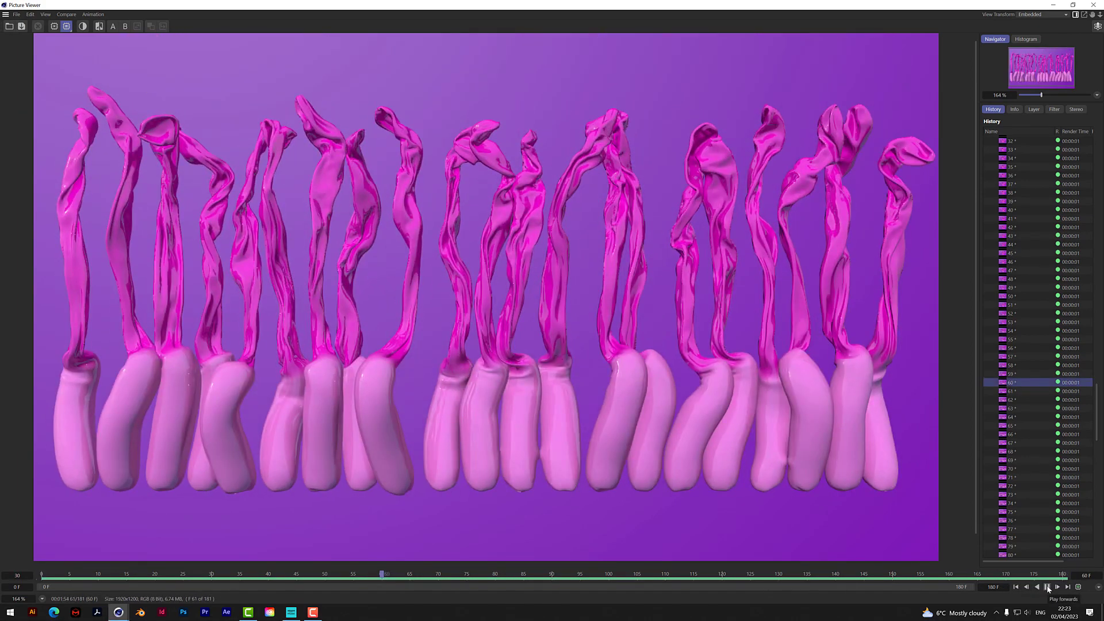
drag(611, 250, 608, 258)
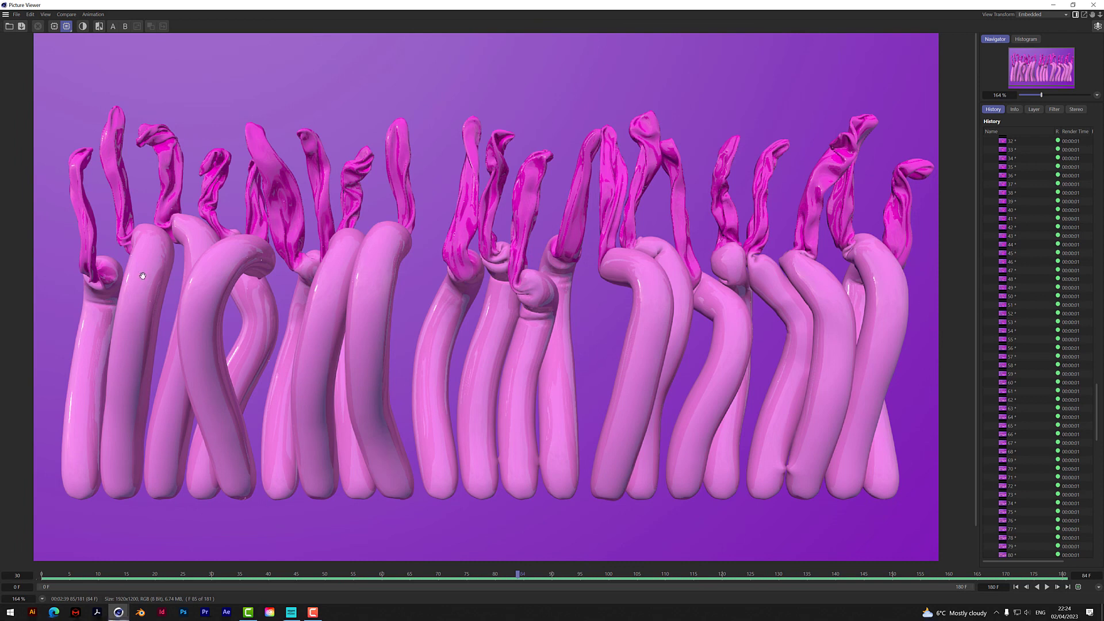
Leave the Picture Viewer, create a new empty project and add a Capsule primitive.
click(1054, 6)
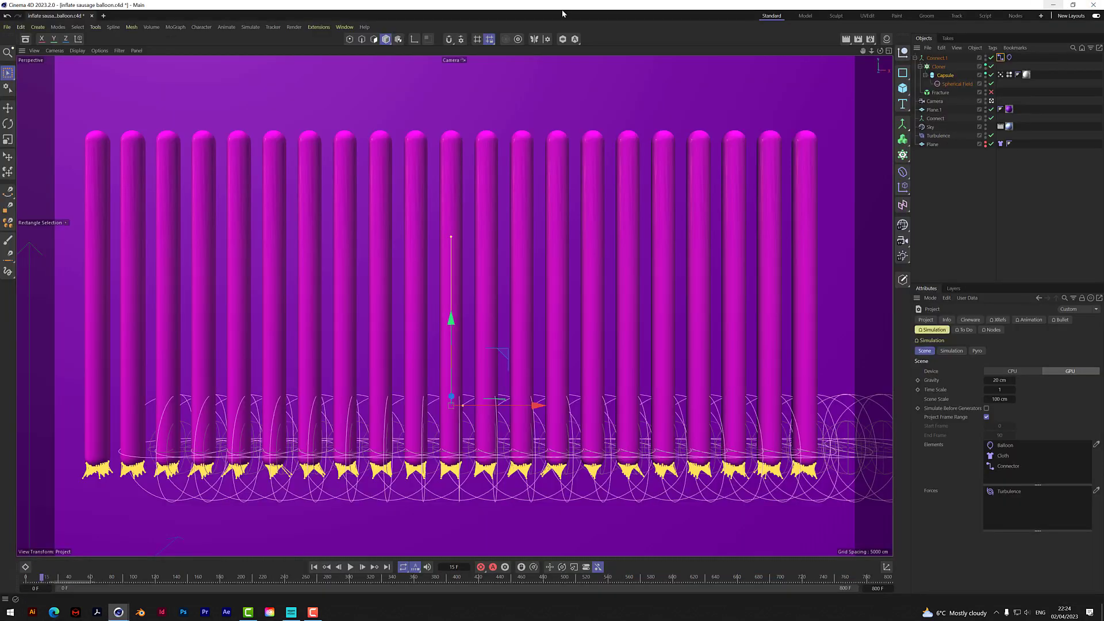
click(104, 17)
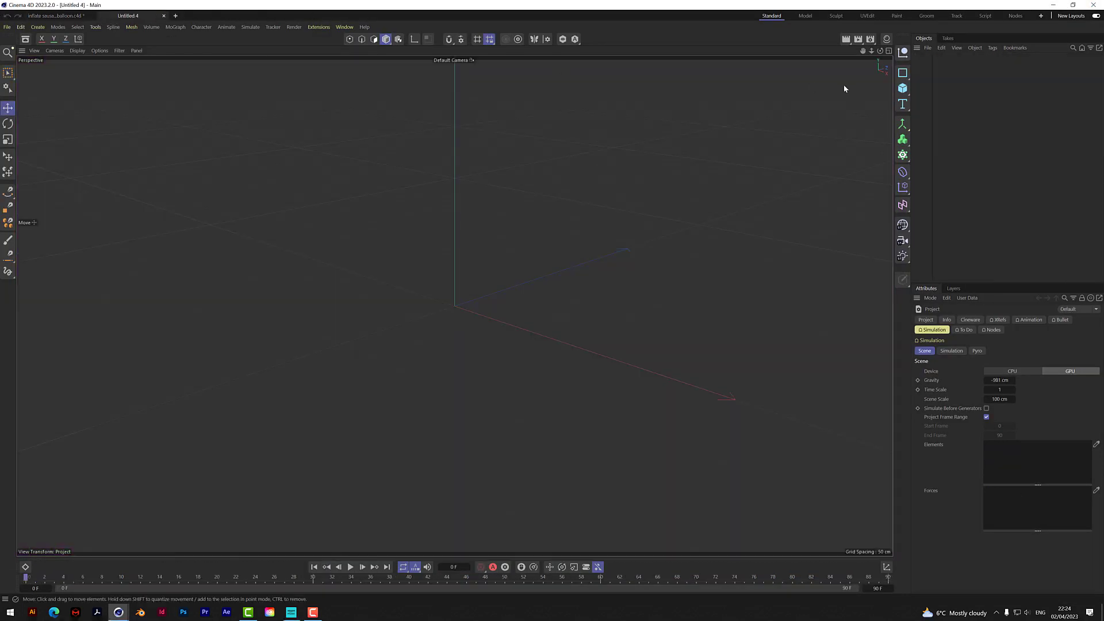
click(904, 90)
click(937, 149)
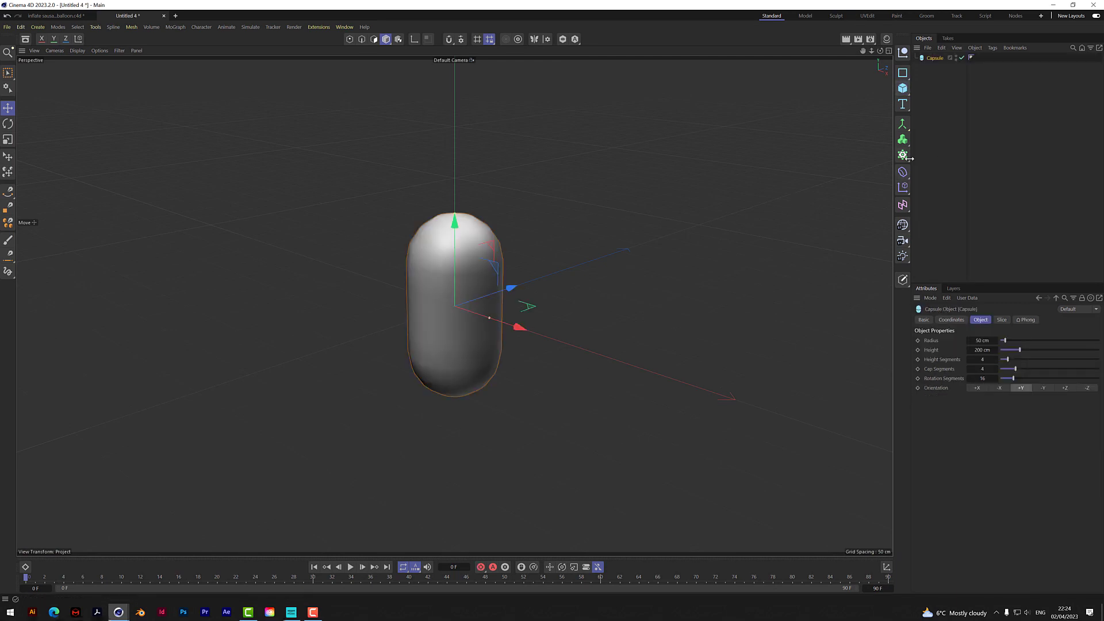
Thin the capsule to a radius of about 6.4 cm and show the viewport in Gouraud Shading (Lines).
drag(490, 318, 457, 311)
click(78, 51)
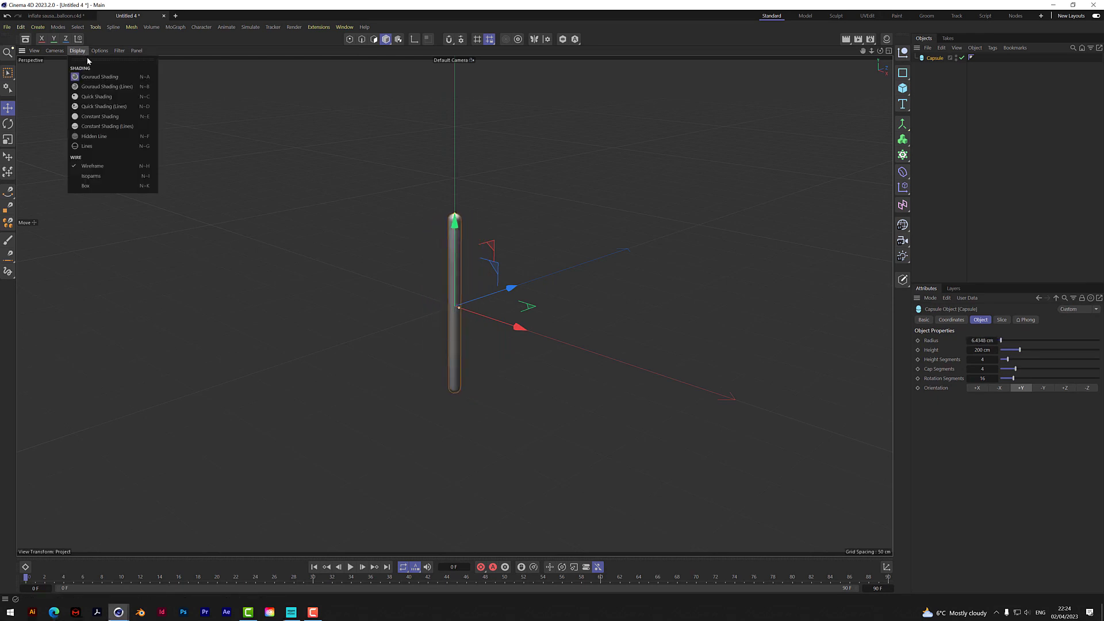
click(84, 91)
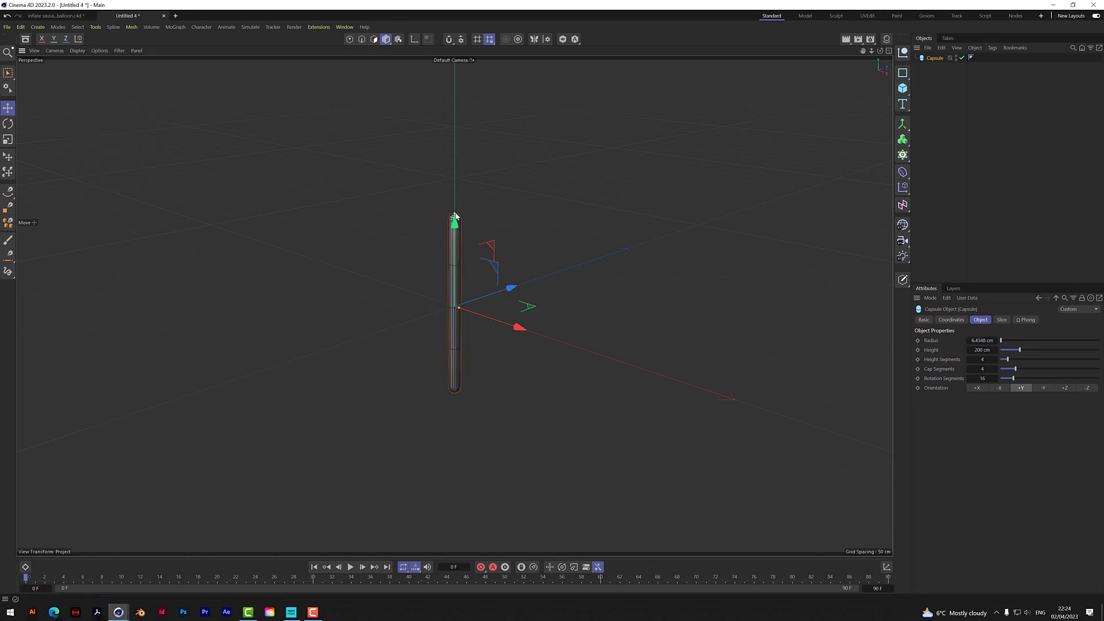
Lengthen the capsule to about 346 cm with 116 height segments and raise it above the world origin.
drag(454, 214, 454, 143)
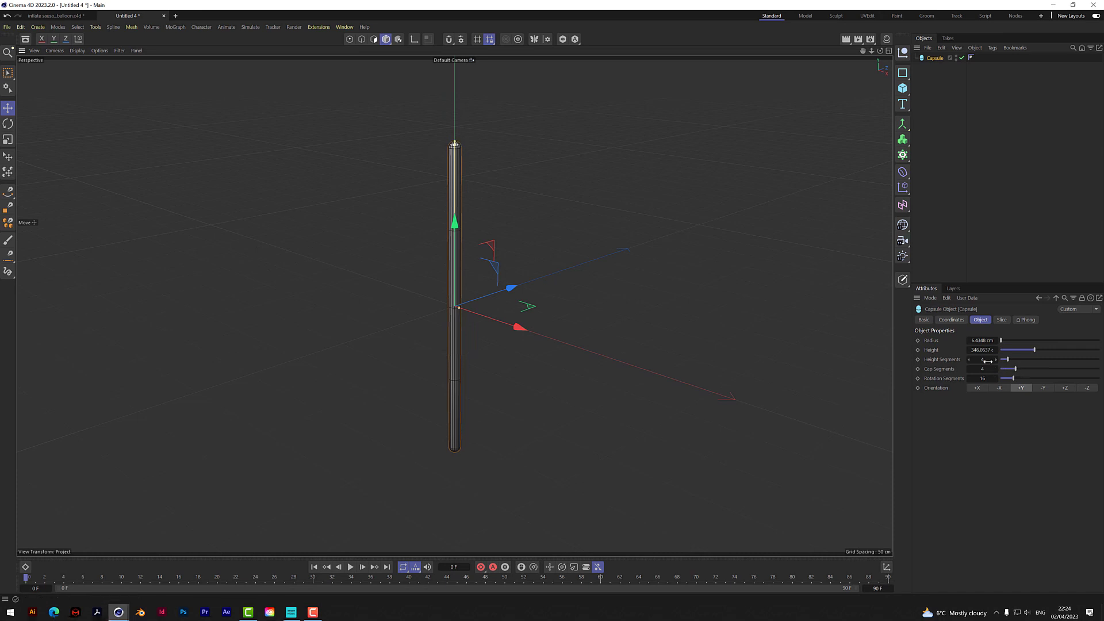
drag(984, 359, 971, 327)
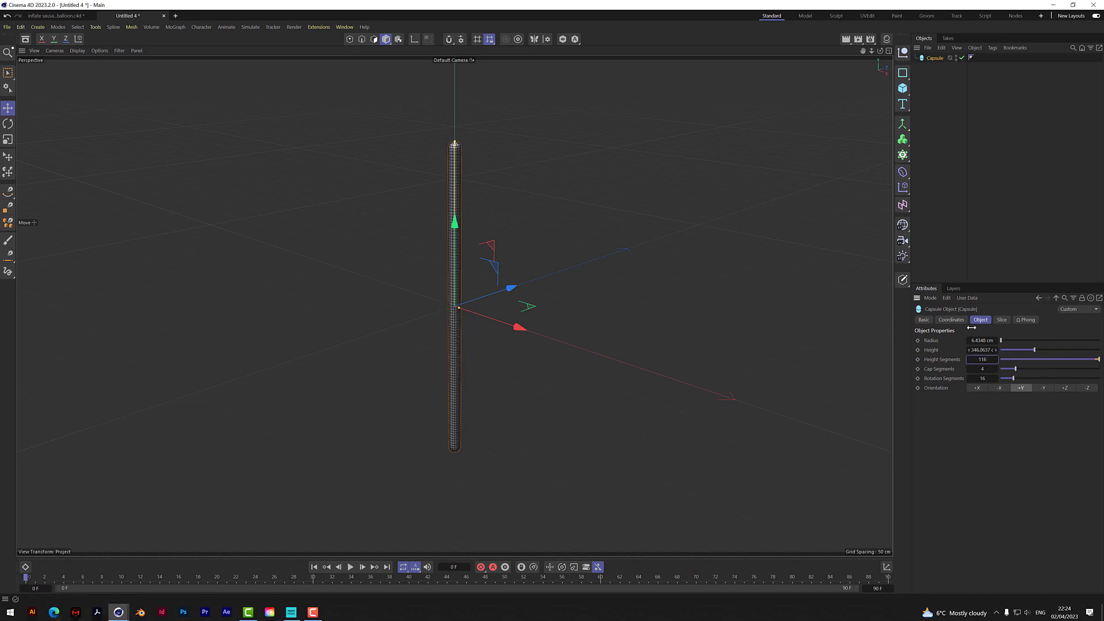
drag(454, 222, 454, 29)
Add a Plane primitive below the capsule with 40 width segments and 40 height segments.
click(902, 88)
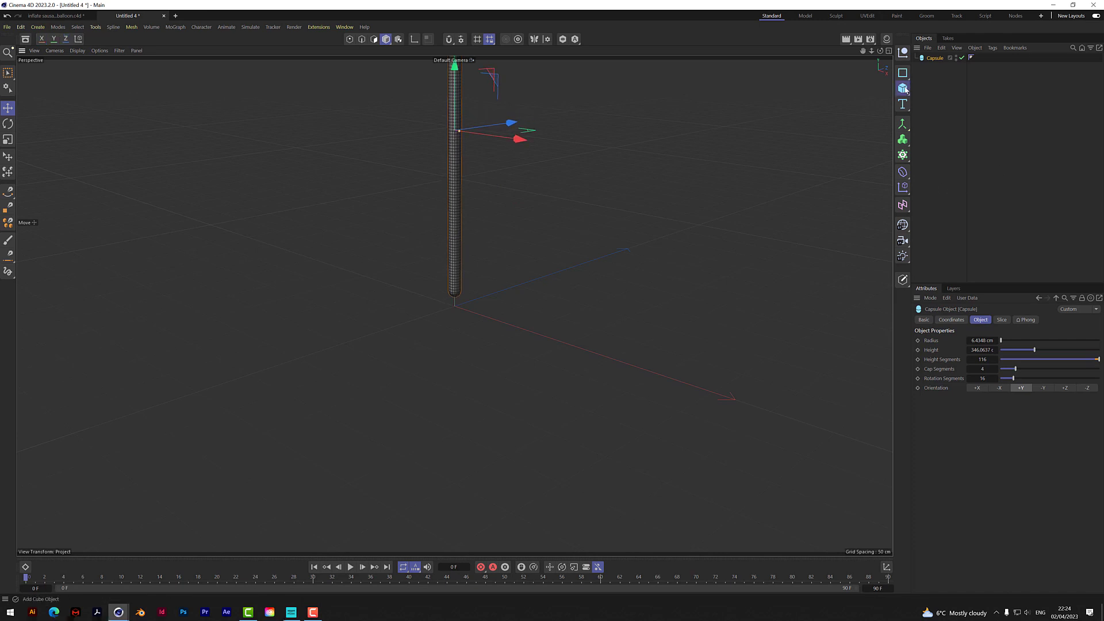
click(936, 117)
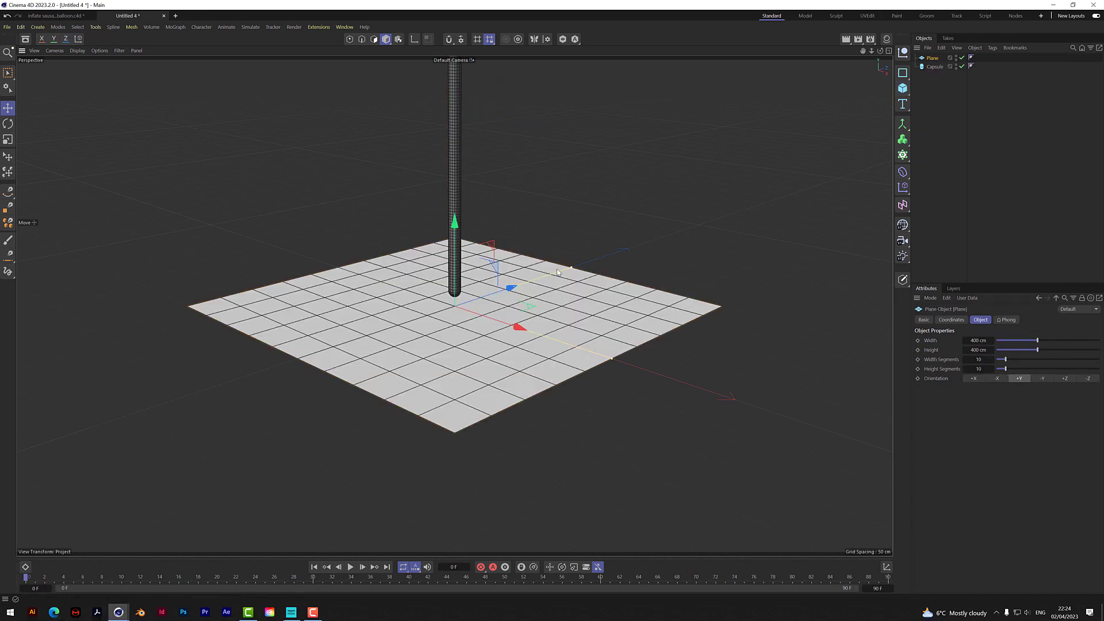
click(980, 360)
text(40)
key(Tab)
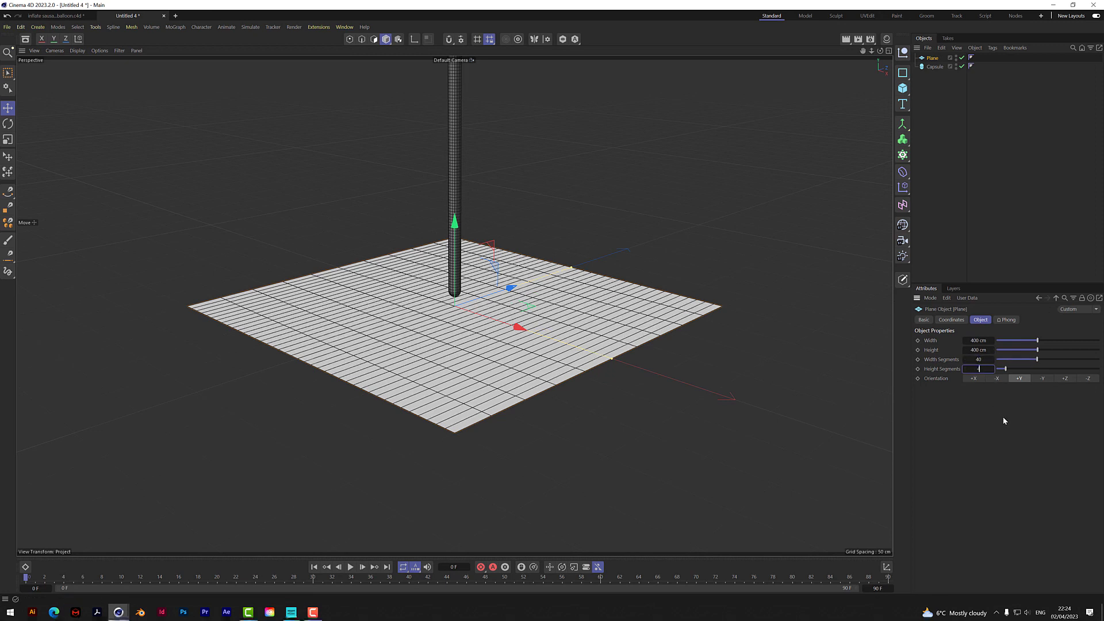
text(40)
key(Return)
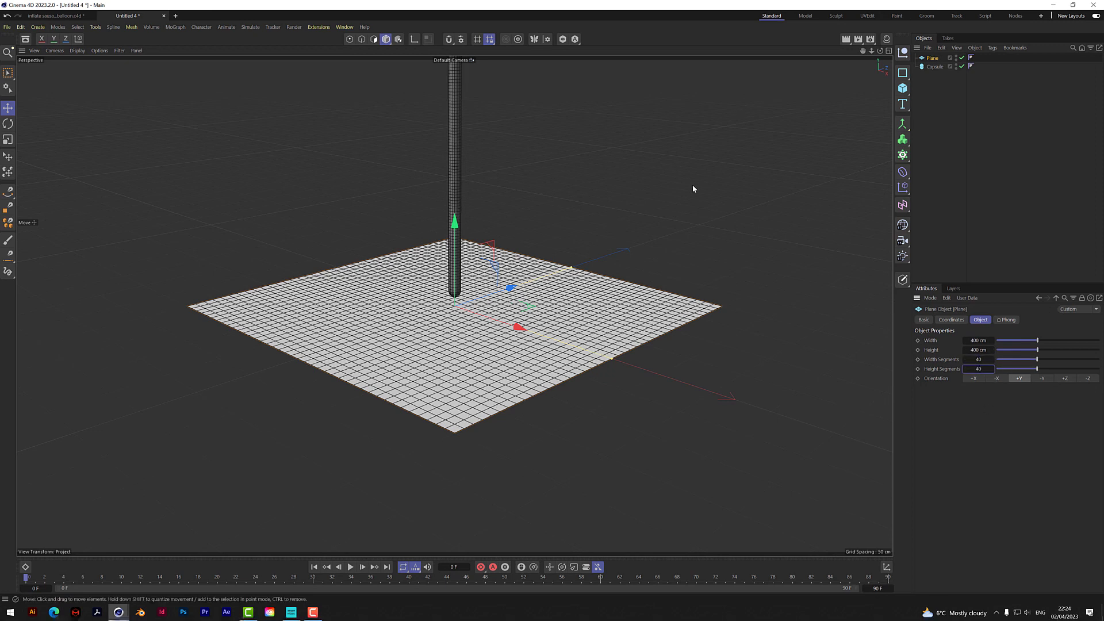
Lower the capsule onto the plane and put it in a grid Cloner spaced 20 cm in X and Z.
click(935, 68)
mouse_move(454, 65)
mouse_down()
mouse_move(457, 83)
mouse_move(460, 75)
mouse_up()
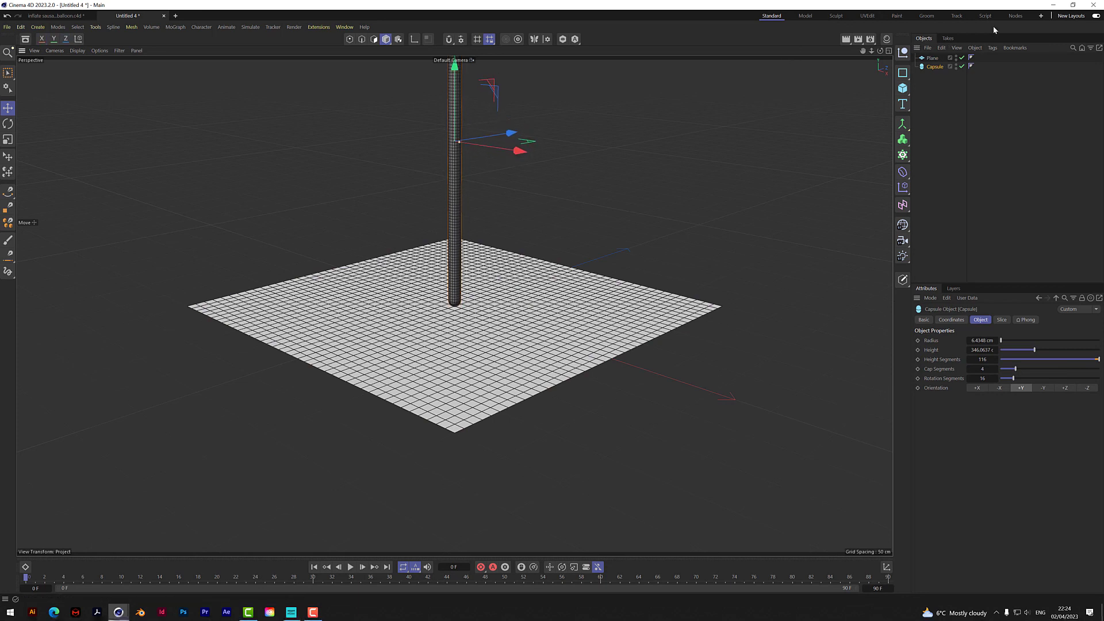
alt+click(902, 155)
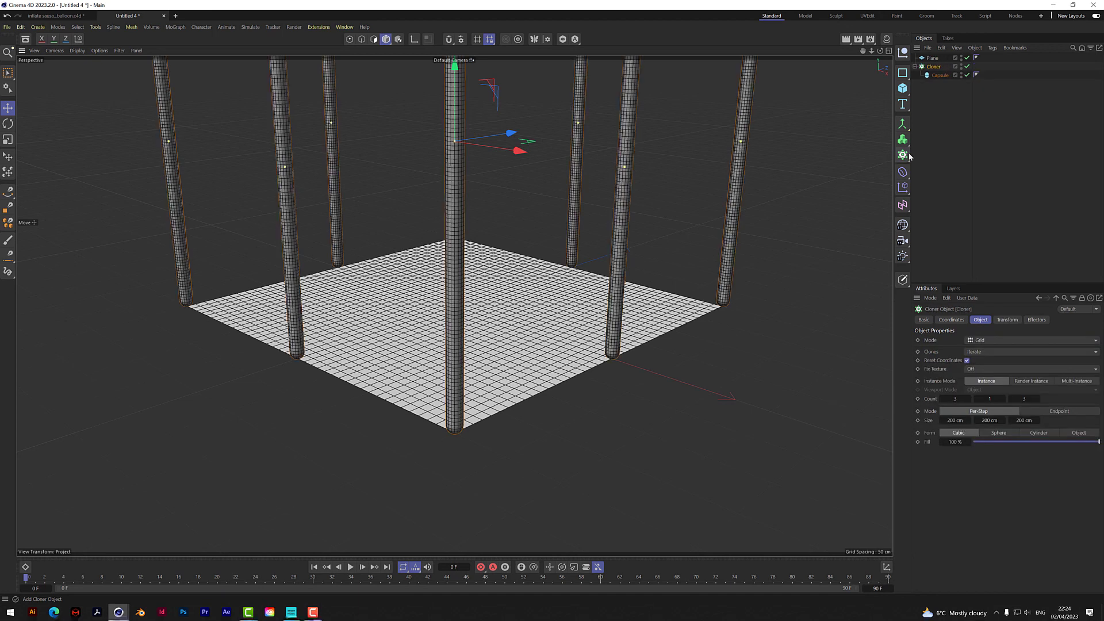
double_click(954, 421)
text(20)
key(Tab)
key(Tab)
text(20)
key(Return)
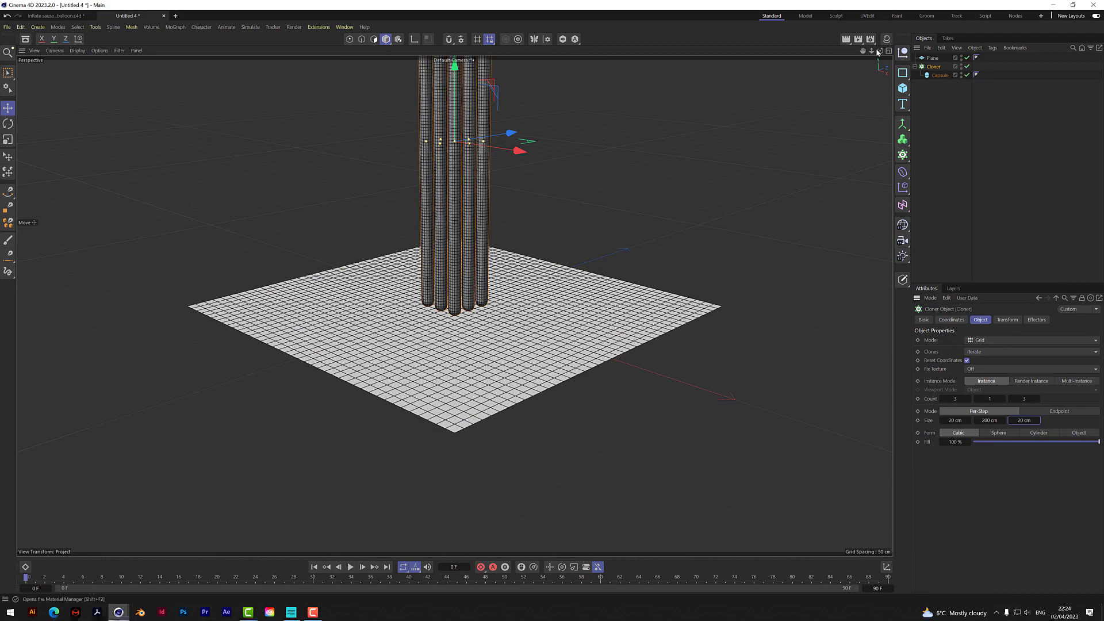
Add a Cloth simulation tag to the plane and enable With Pins in its Mix Animation settings.
drag(879, 50, 871, 53)
alt+drag(454, 305, 473, 308)
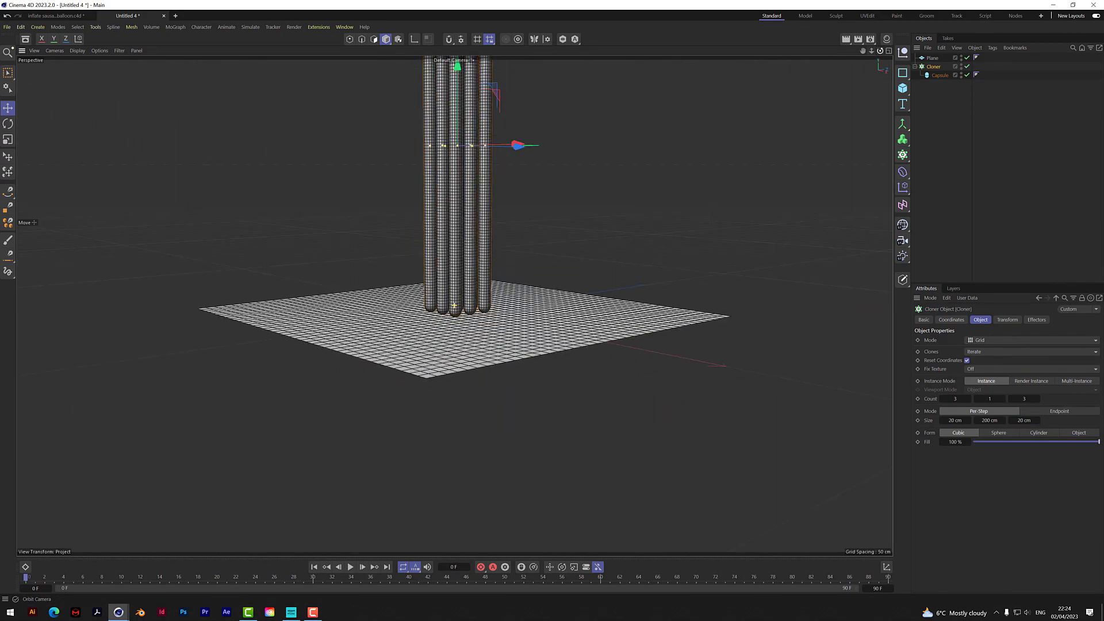
scroll(471, 310, up, 6)
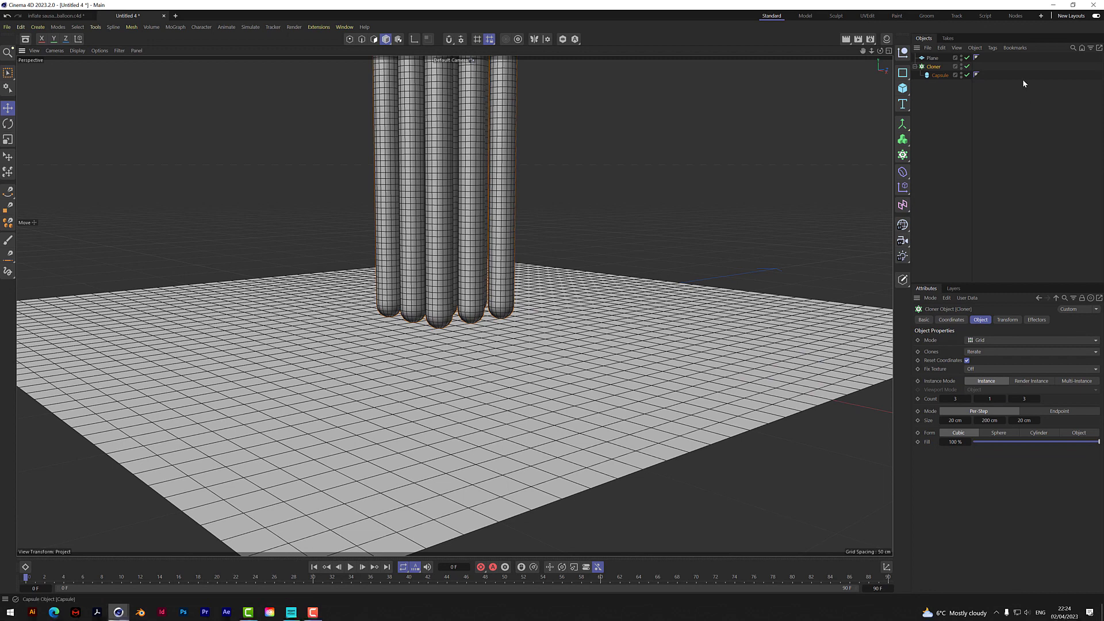
right_click(934, 60)
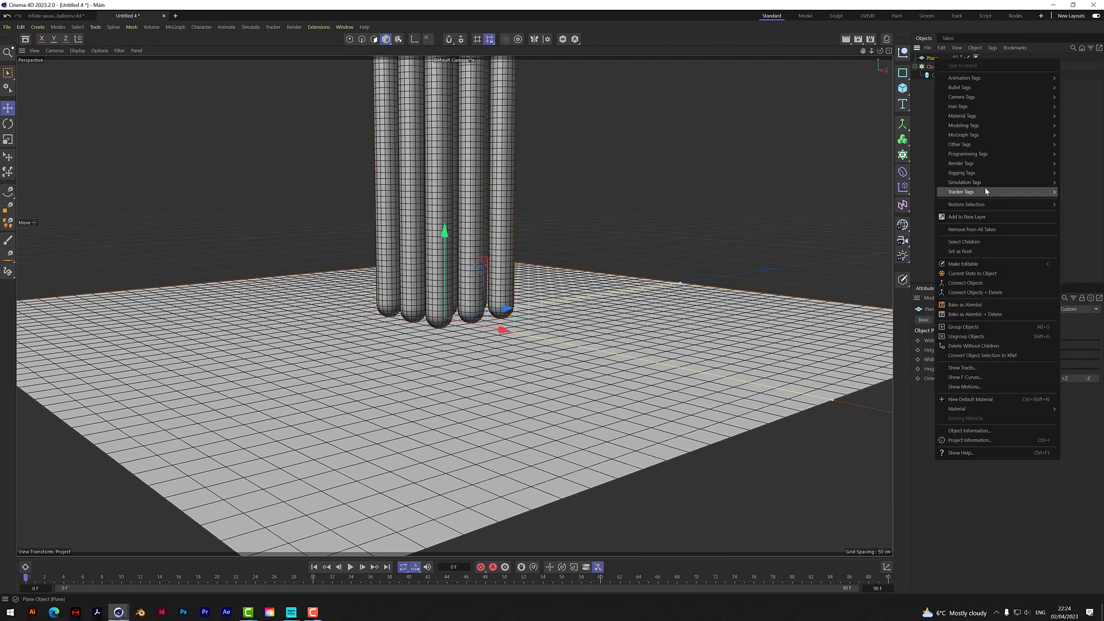
mouse_move(977, 182)
click(918, 188)
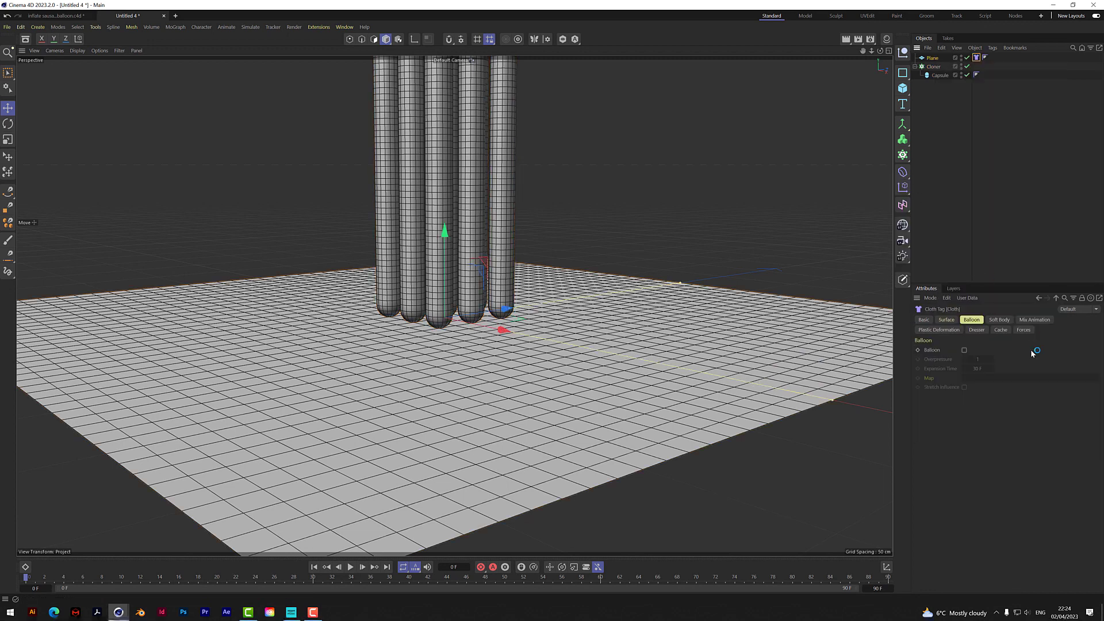
click(1033, 320)
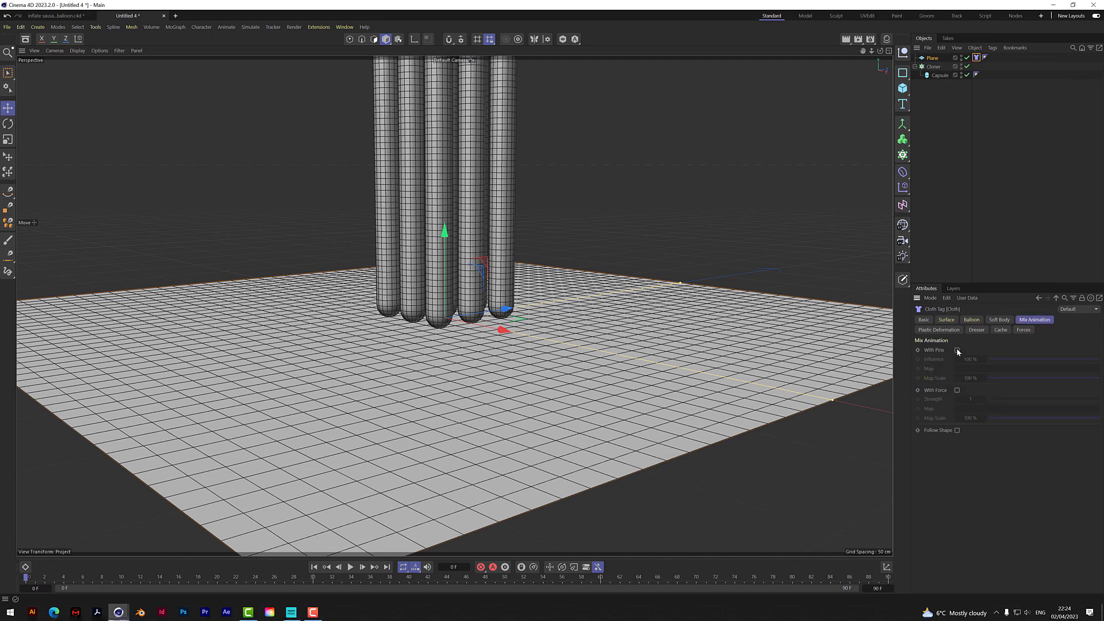
click(957, 349)
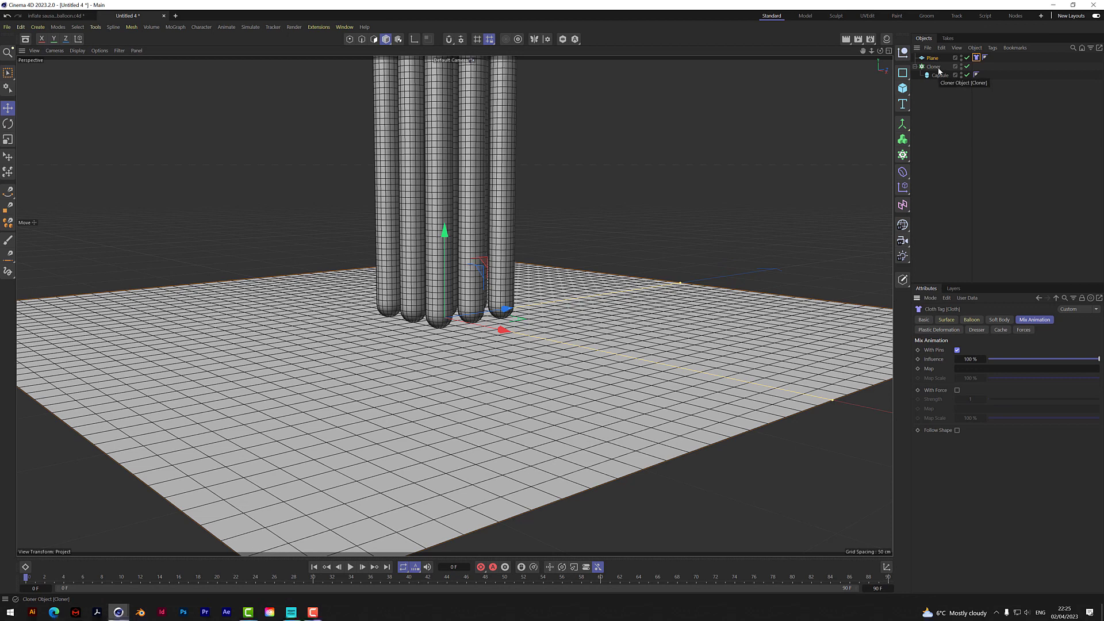
Add a Balloon simulation tag to the Cloner.
click(938, 70)
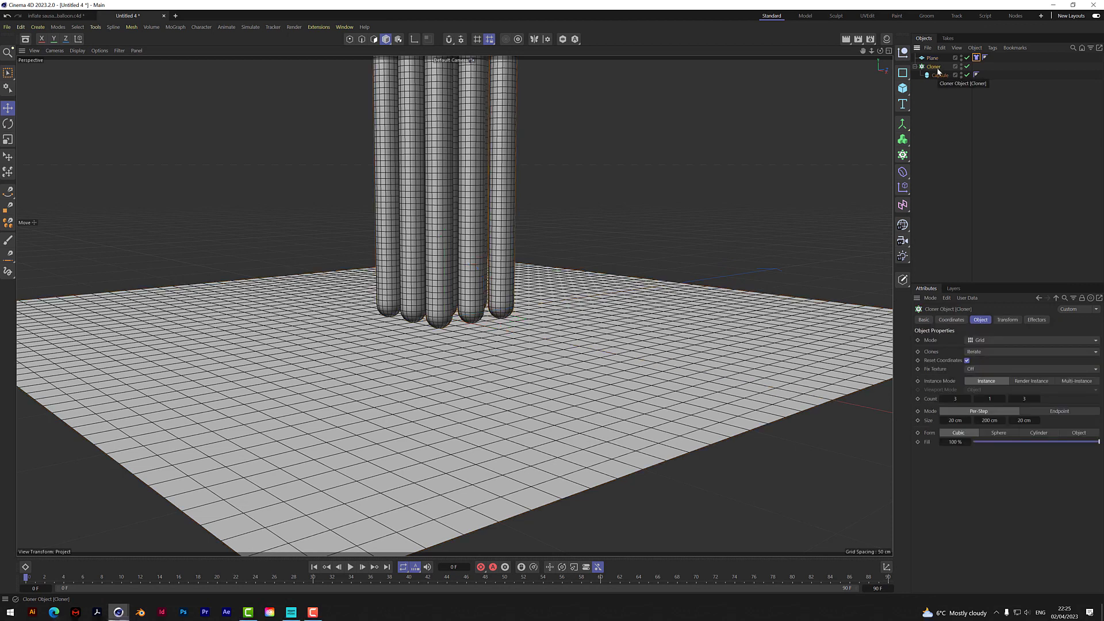
right_click(939, 70)
mouse_move(973, 196)
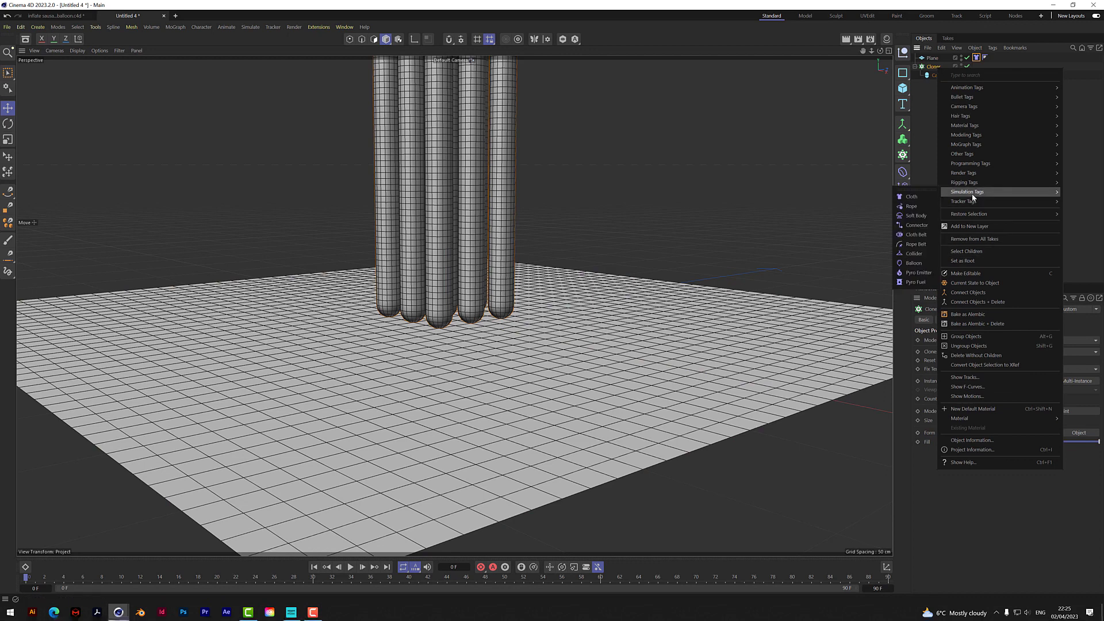
click(913, 263)
Add a Connector tag to the Cloner with Update Live enabled, a 5.32 cm search radius and 194 max connections.
right_click(940, 69)
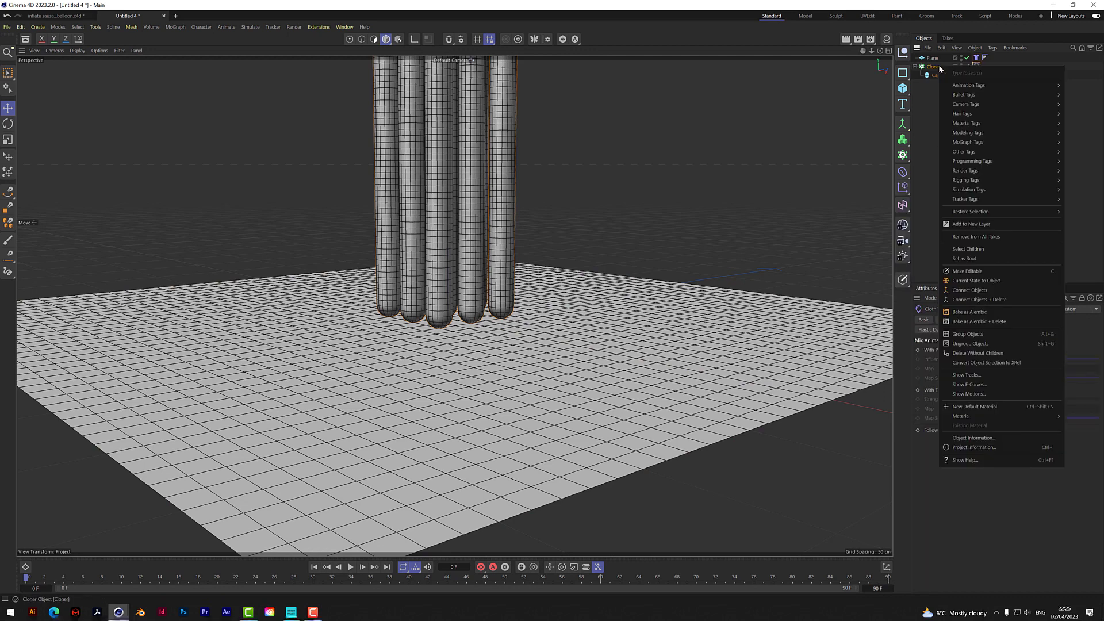
mouse_move(971, 194)
click(917, 223)
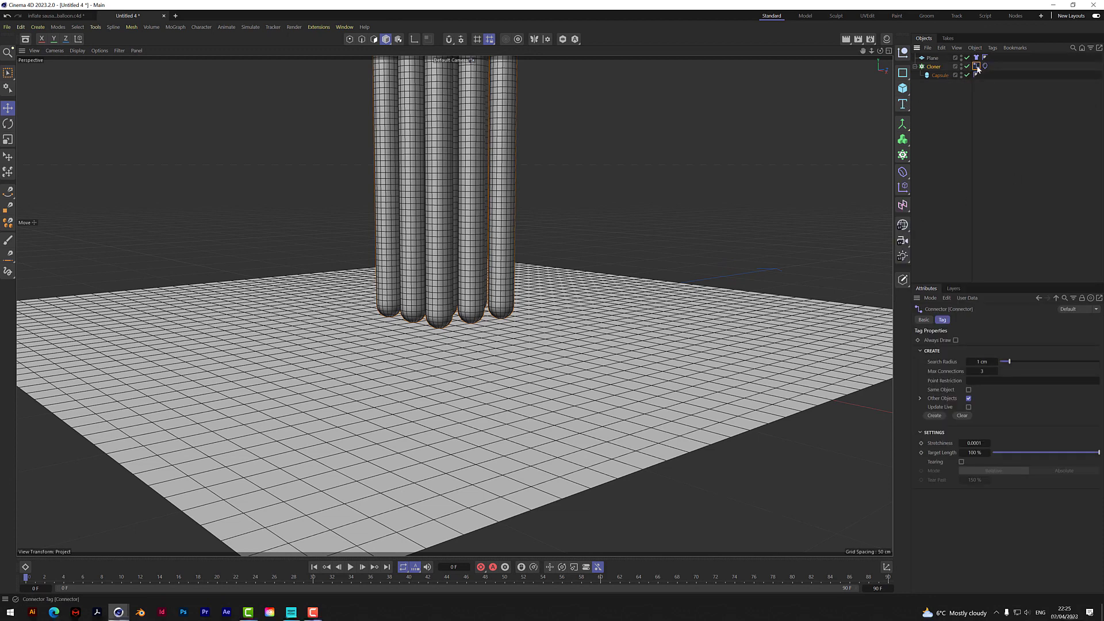
click(968, 407)
drag(981, 362, 1033, 362)
mouse_move(967, 371)
mouse_down()
mouse_move(1000, 371)
mouse_move(973, 371)
mouse_up()
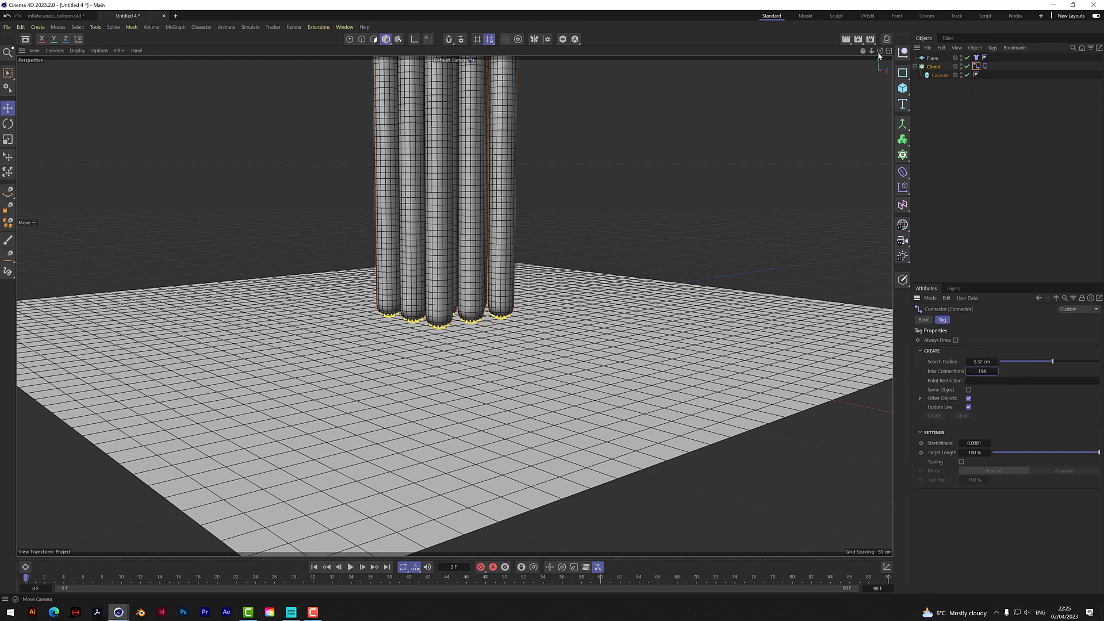
Increase the Connector tag's search radius to about 8.17 cm and its max connections to 219.
alt+drag(455, 308, 514, 288)
scroll(456, 311, up, 10)
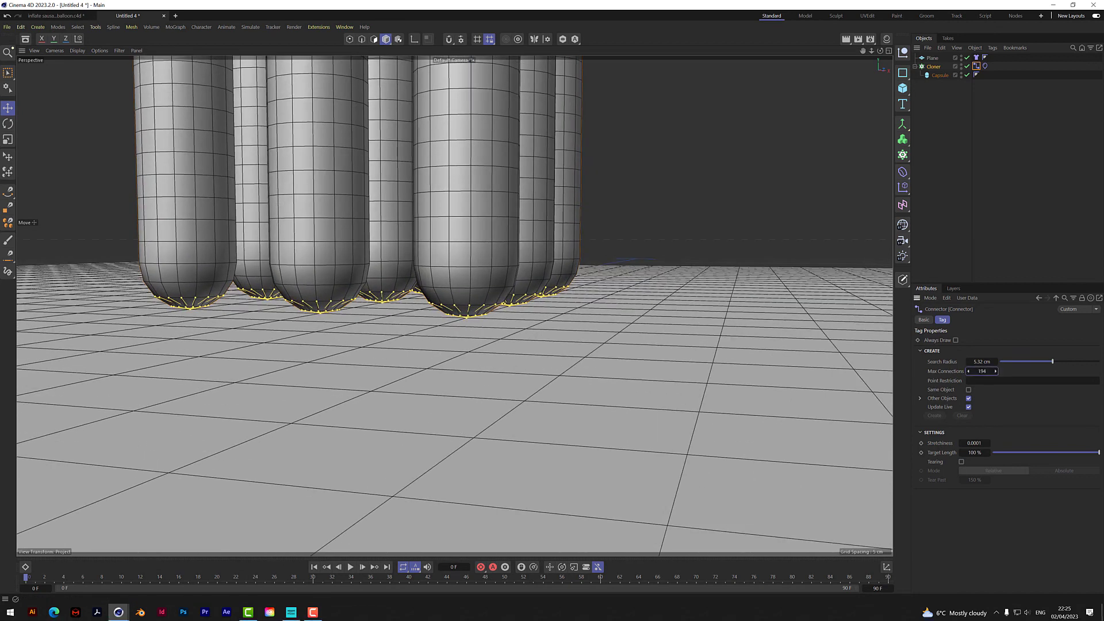
drag(995, 361, 1035, 361)
Add a Turbulence force with strength about 21.8 cm and scale about 12.64 %, and play the simulation.
drag(879, 50, 753, 130)
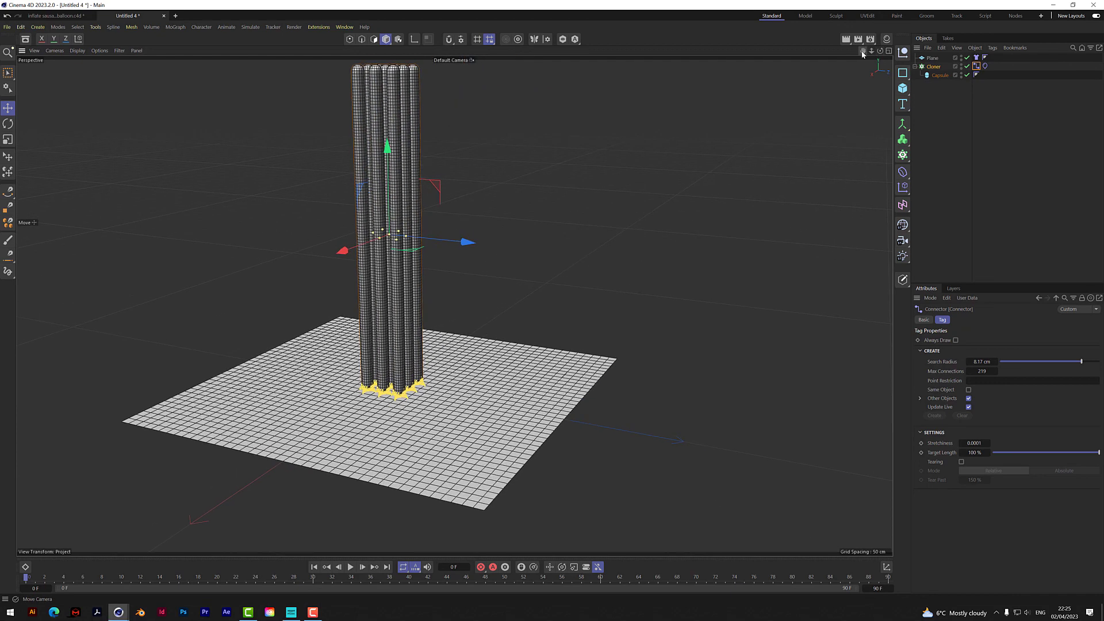
drag(879, 51, 929, 70)
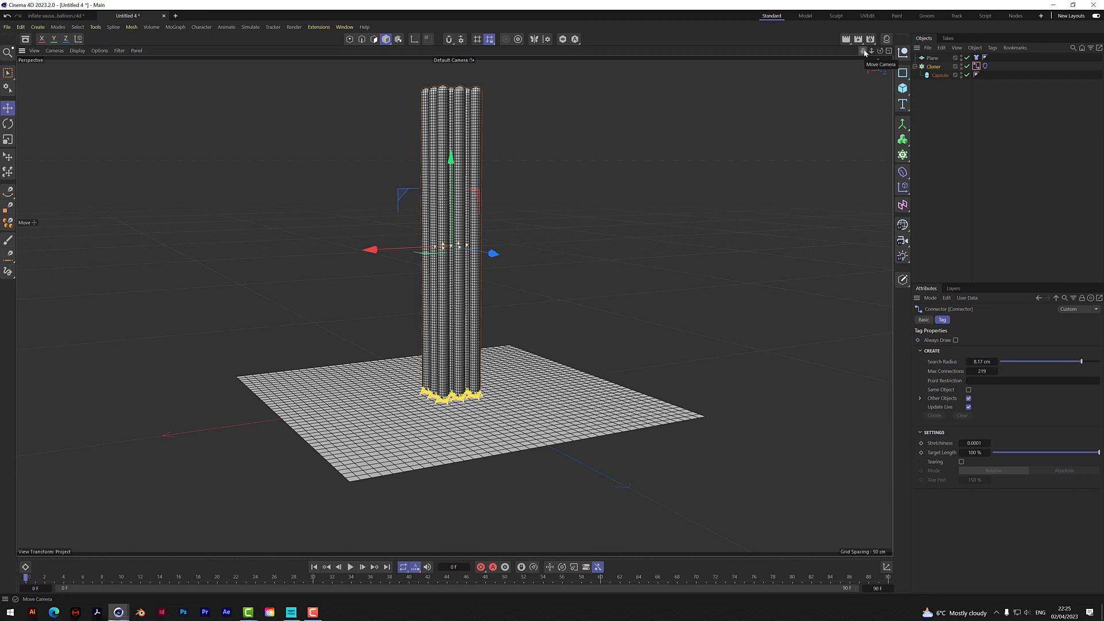
click(250, 26)
mouse_move(276, 42)
click(310, 114)
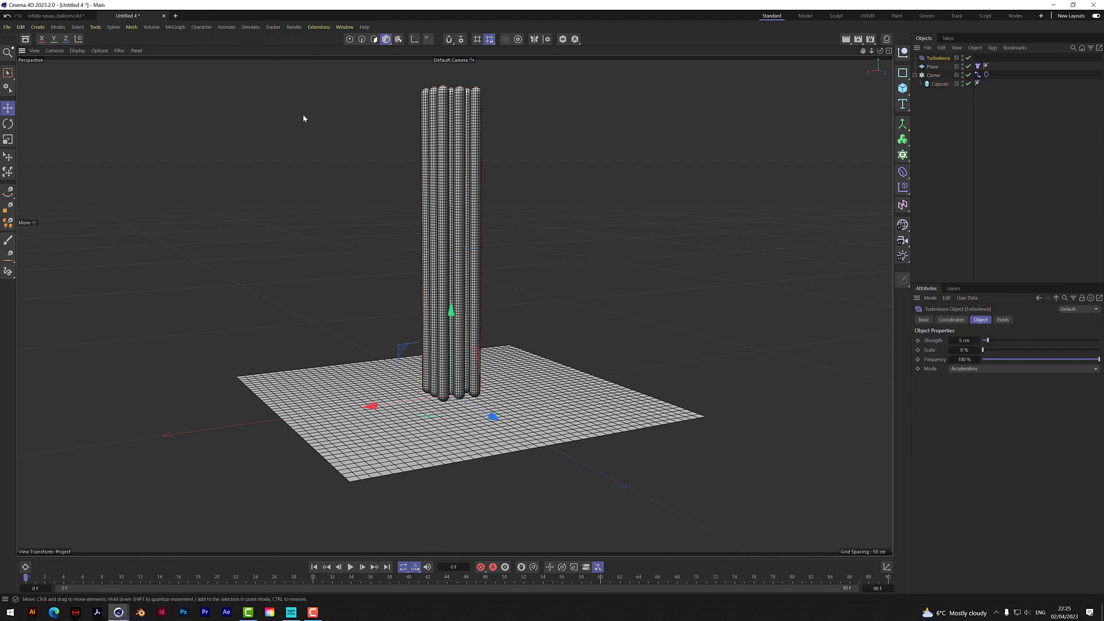
click(1007, 341)
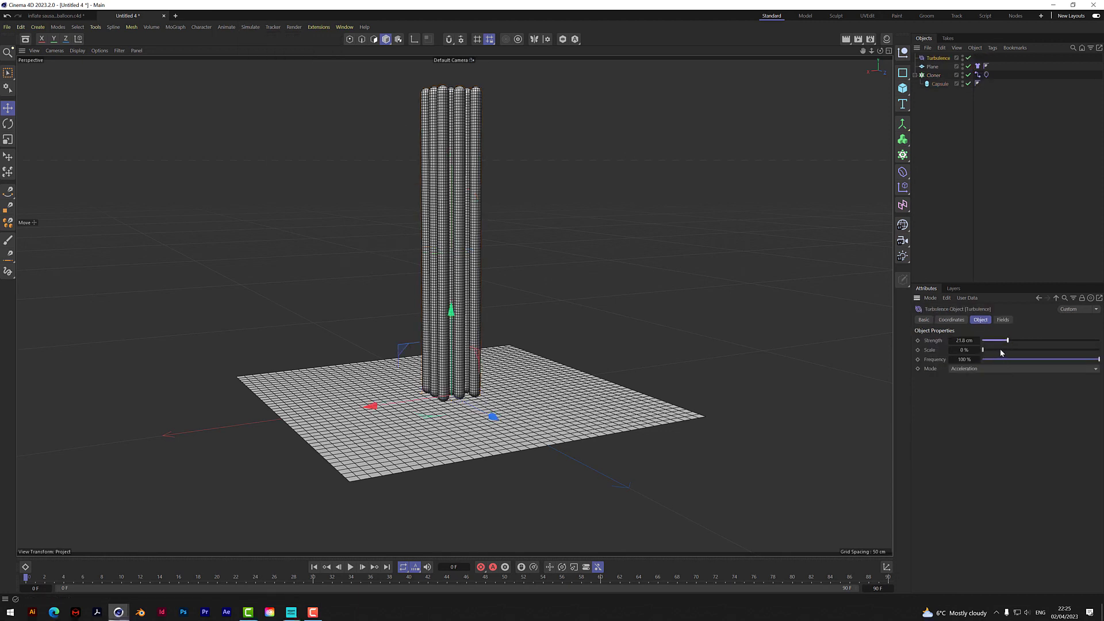
click(996, 350)
click(351, 567)
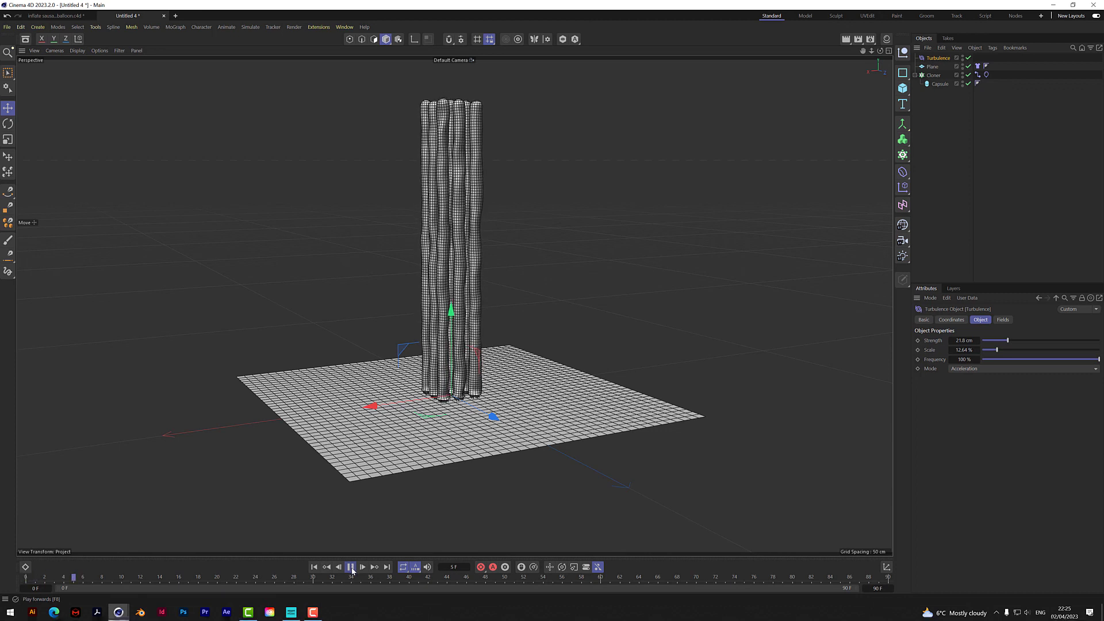
Stop playback, set the project's simulation gravity to 20 cm, and replay the simulation from the start.
click(351, 567)
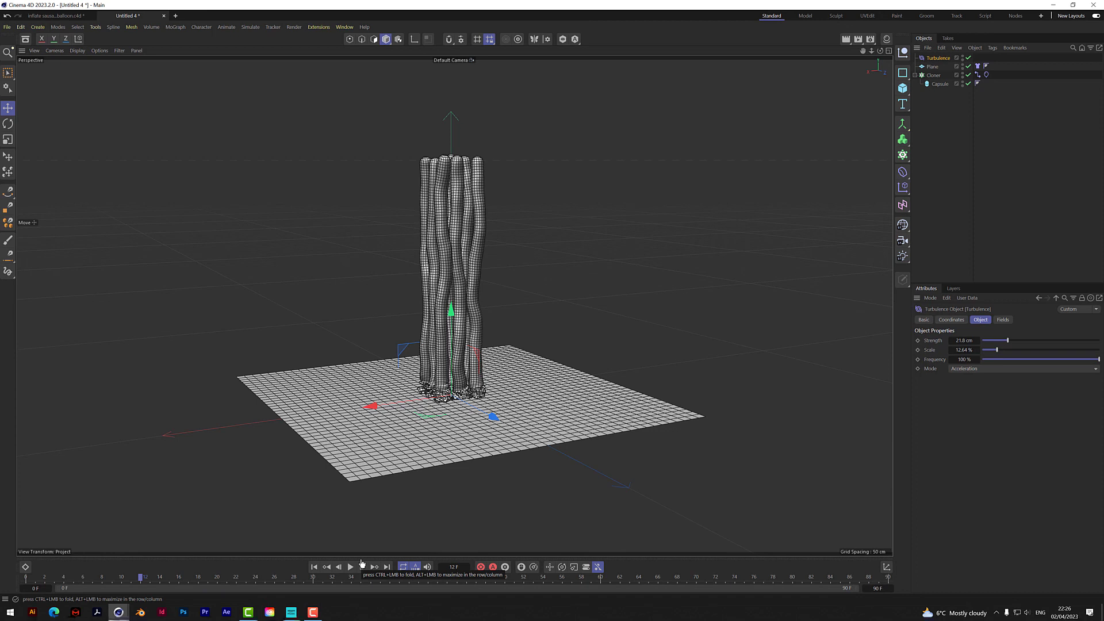
key(ctrl+d)
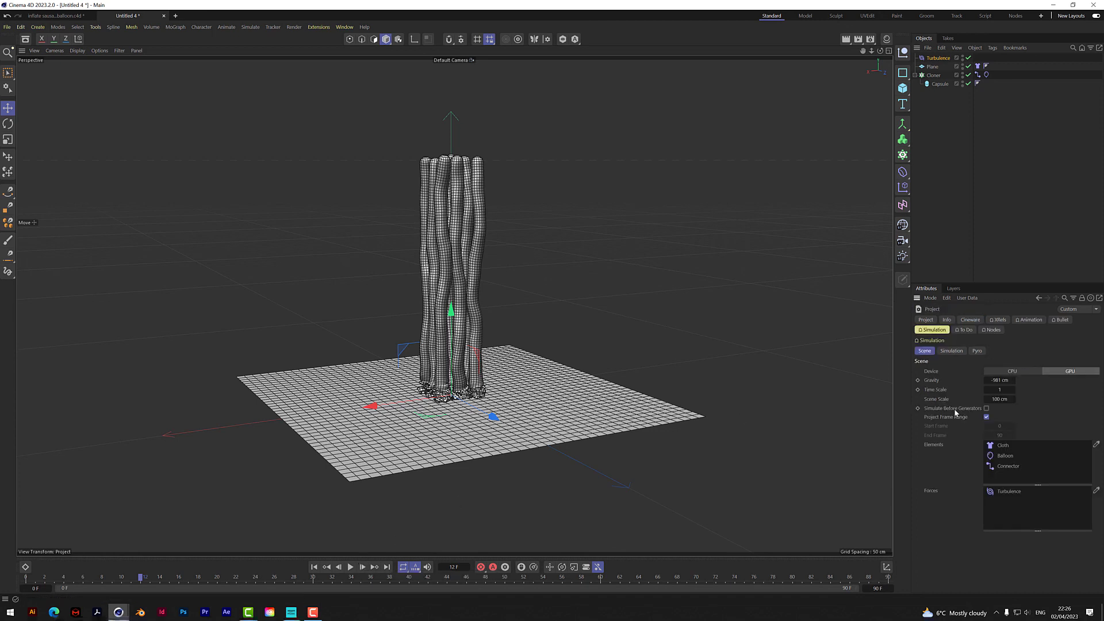
click(1001, 380)
text(20)
key(Return)
click(314, 567)
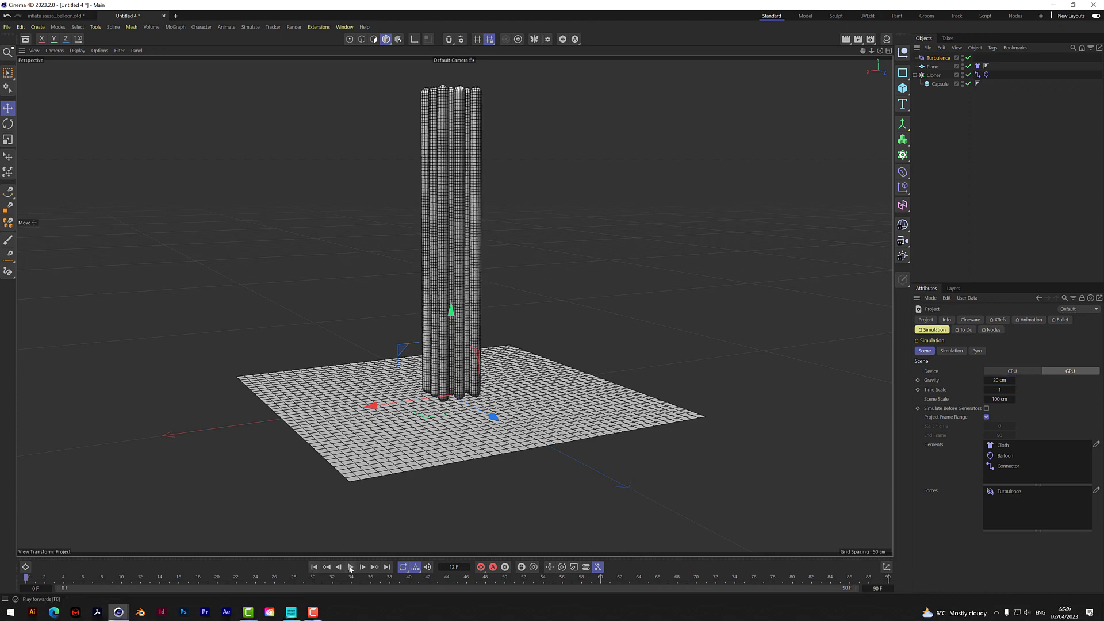
click(350, 568)
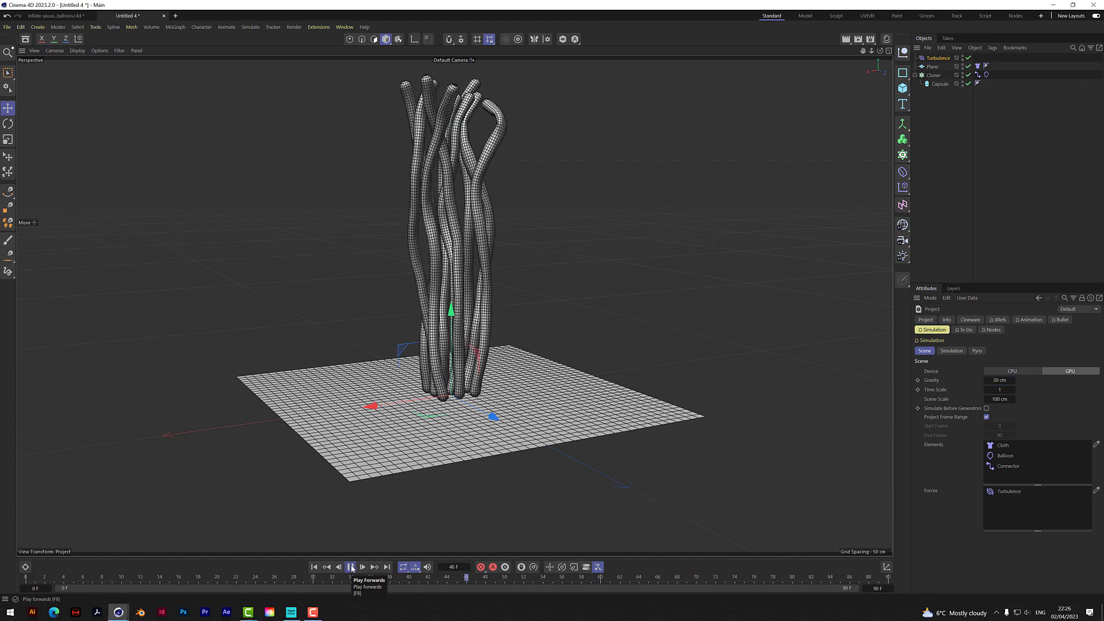
click(349, 567)
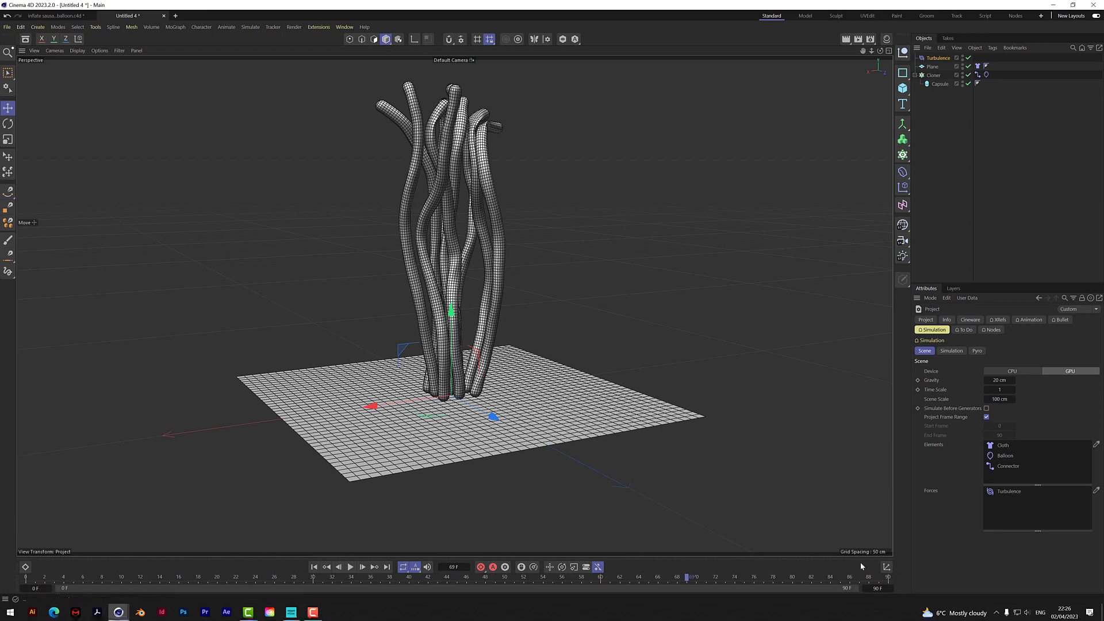
Extend the project's end frame to 200, continue the simulation briefly, and return to the first frame.
click(877, 588)
text(200)
key(Return)
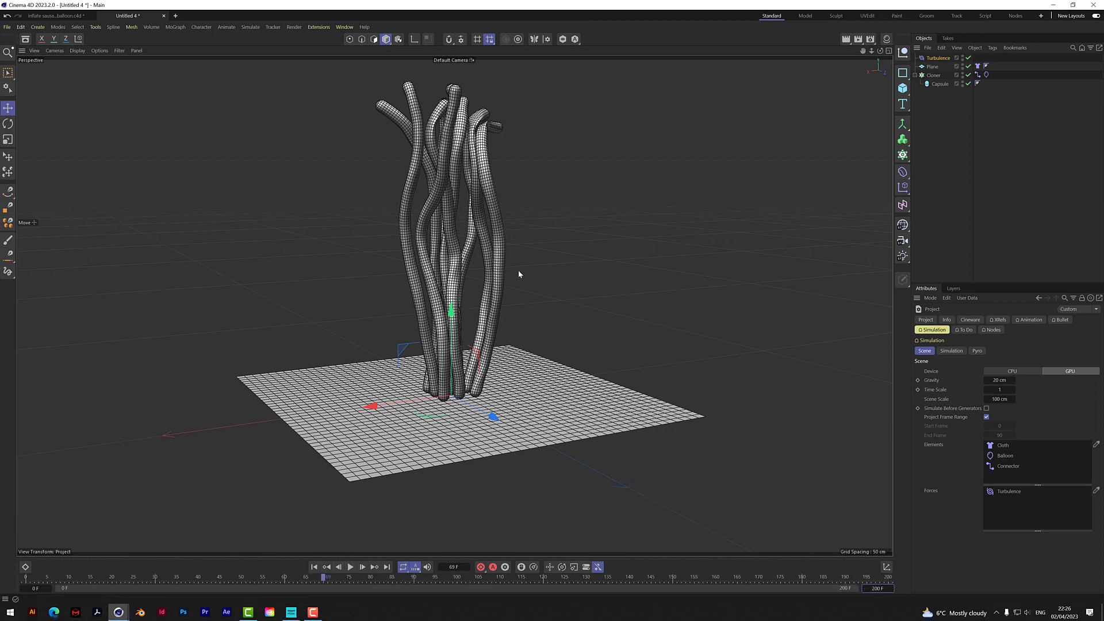
click(353, 575)
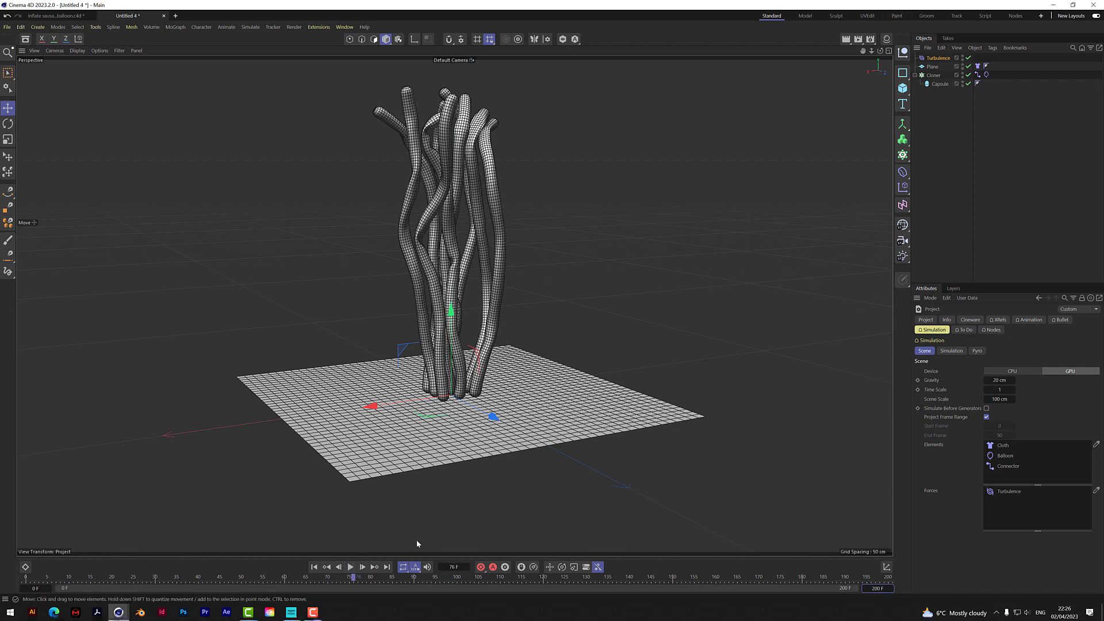
click(313, 567)
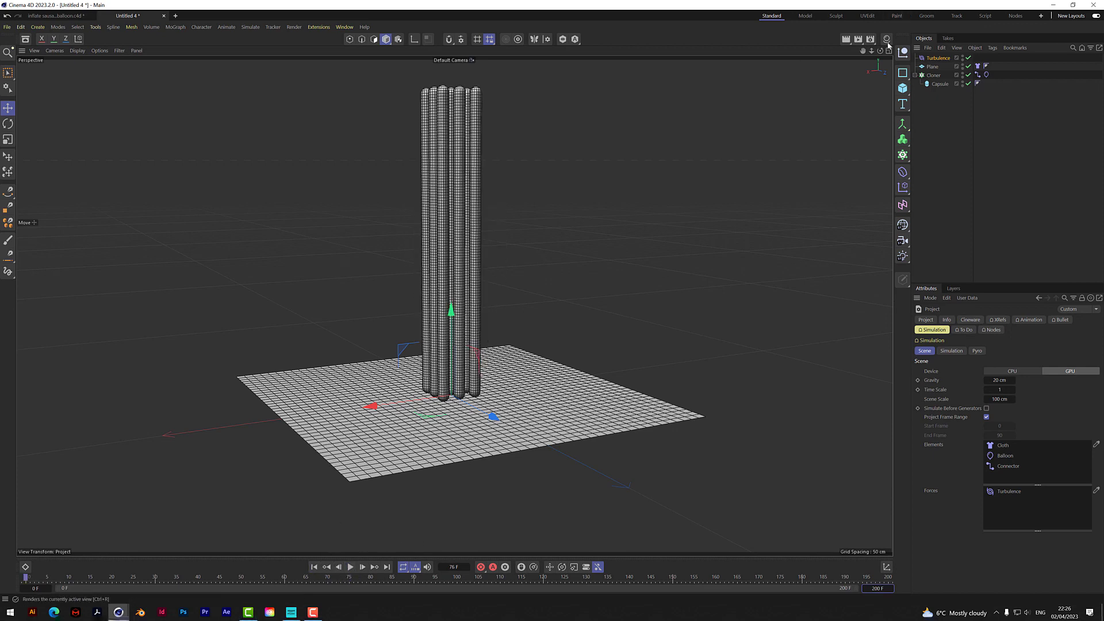
mouse_move(880, 50)
mouse_down()
mouse_move(834, 60)
mouse_move(868, 57)
mouse_up()
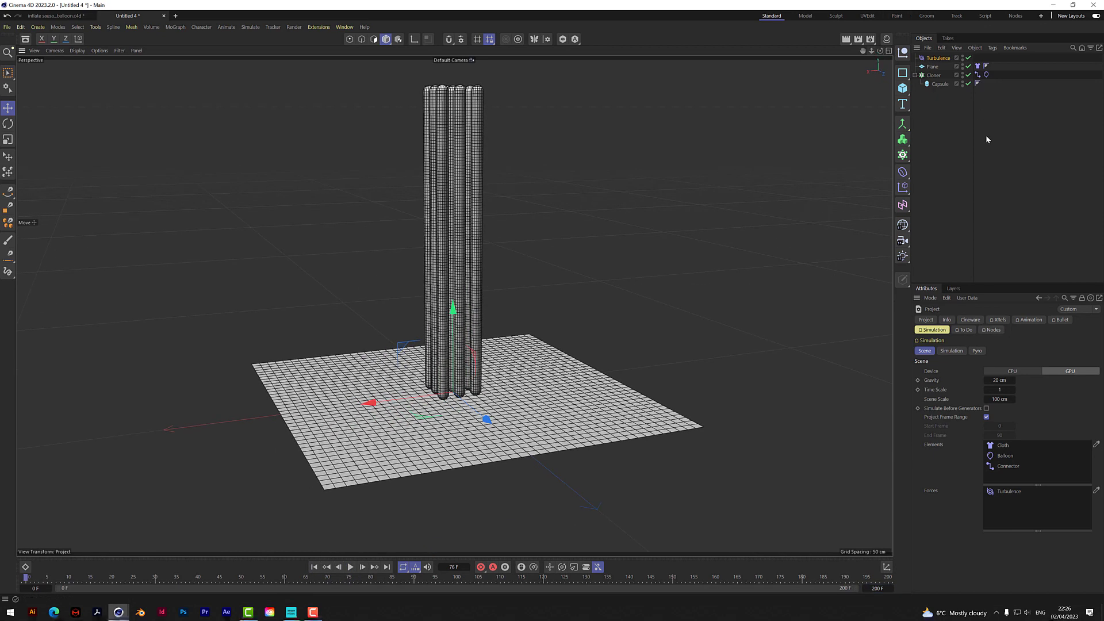
Add a Vertex Map tag to the Capsule inside the Cloner.
click(951, 136)
click(935, 75)
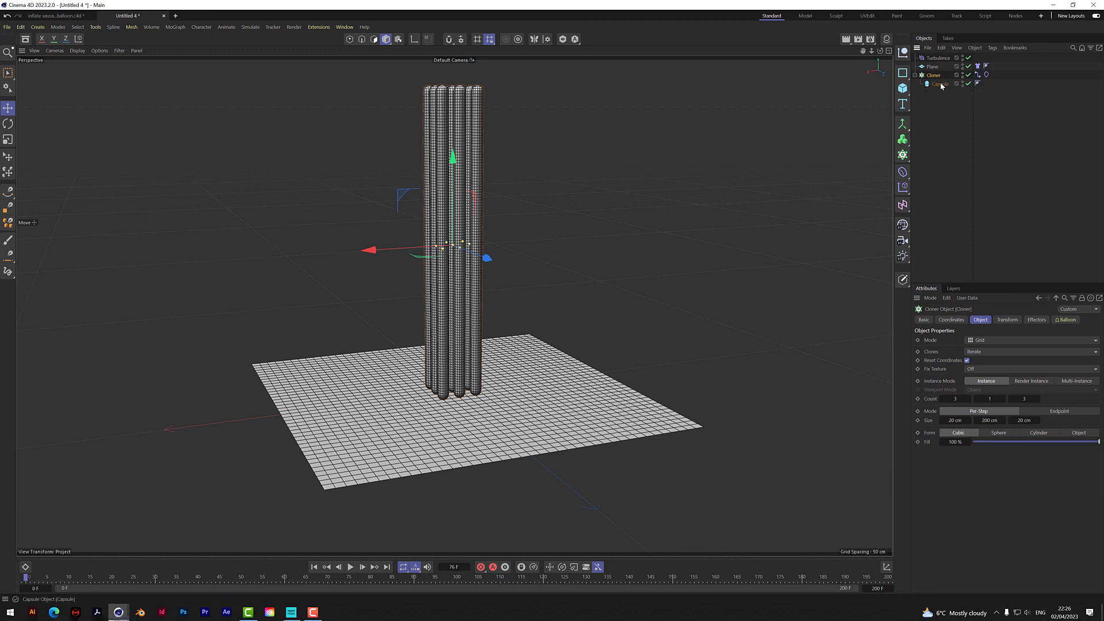
click(940, 84)
right_click(941, 87)
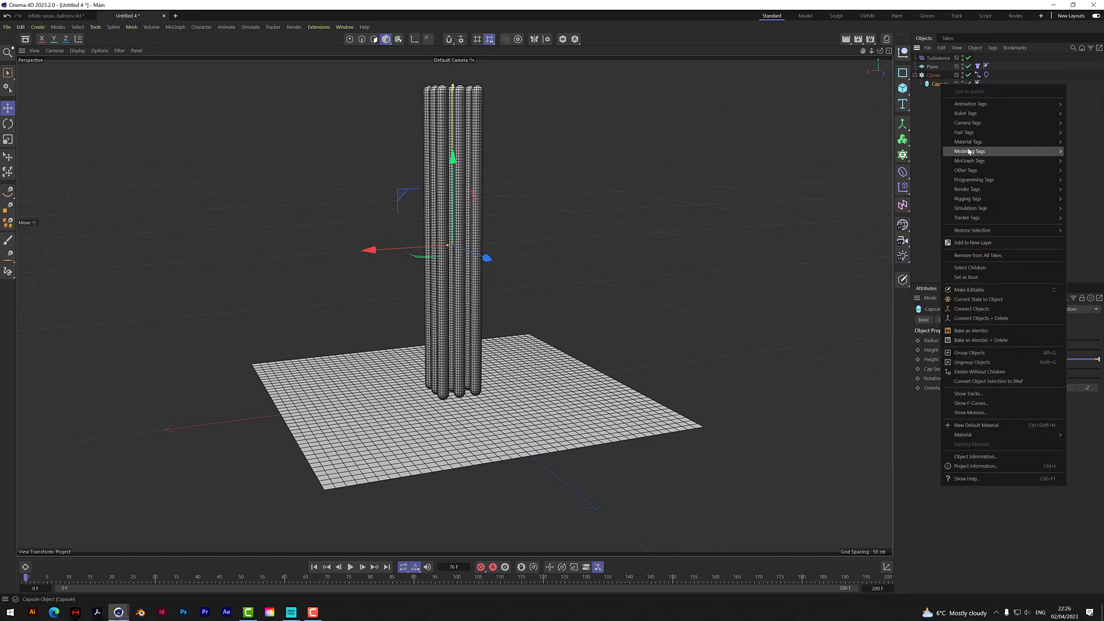
mouse_move(972, 171)
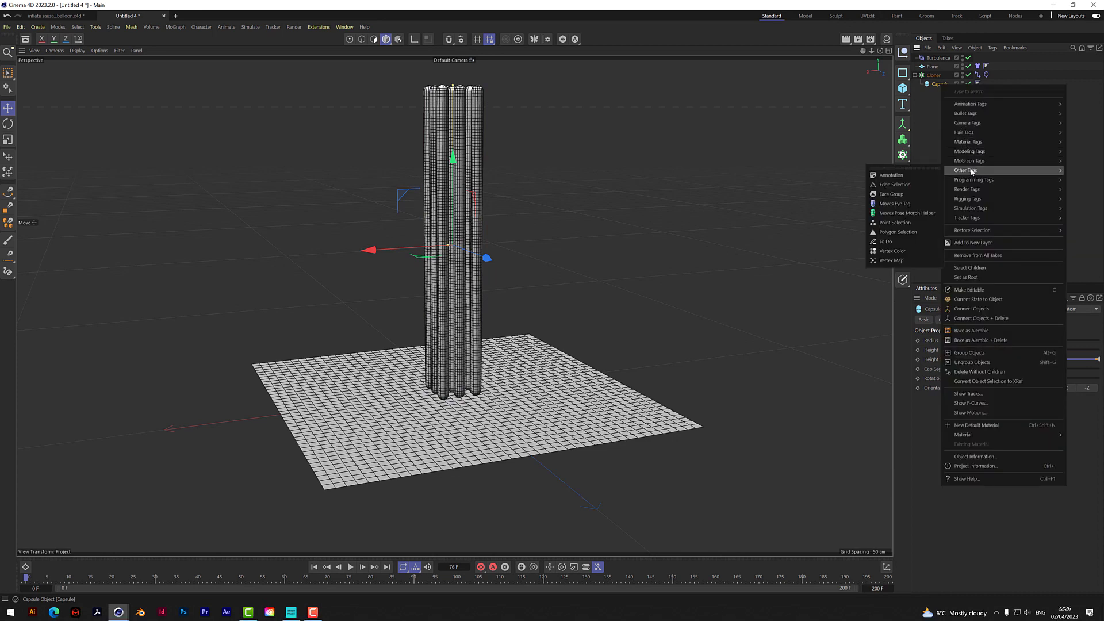
click(888, 260)
click(941, 108)
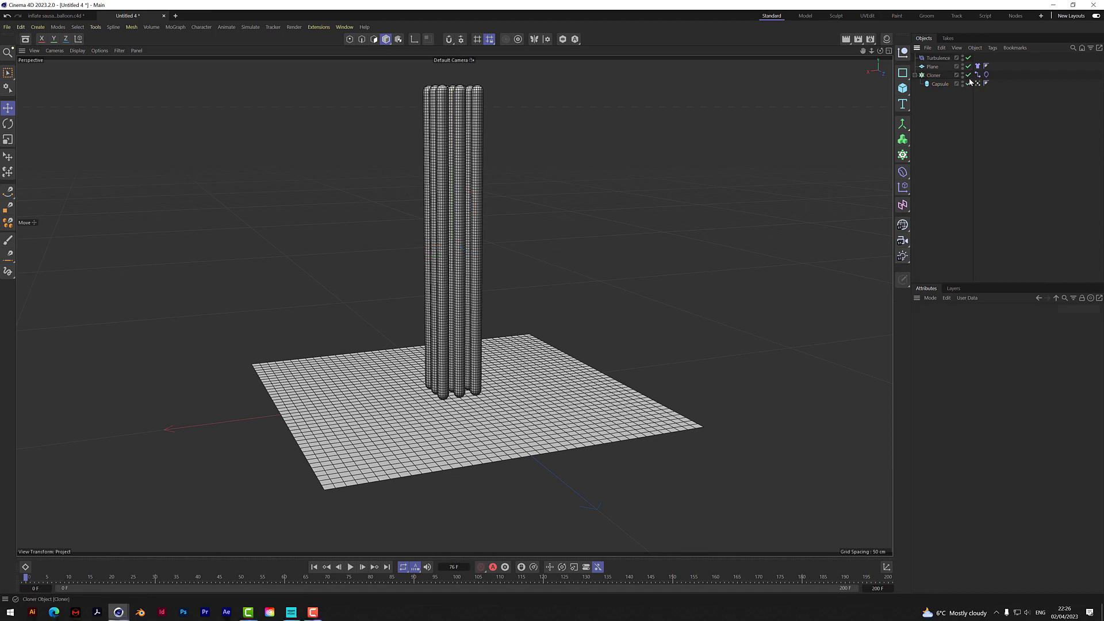
Disable the Cloner and add a Spherical Field to the Capsule's vertex map, shrunk to about 24.35 cm.
click(968, 74)
click(942, 84)
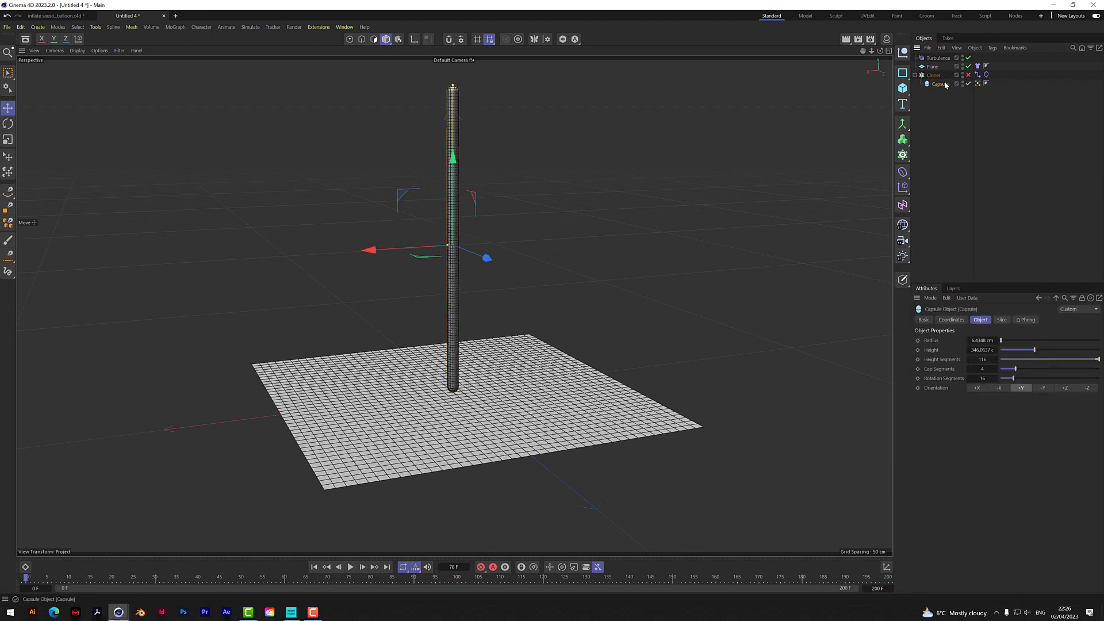
click(977, 84)
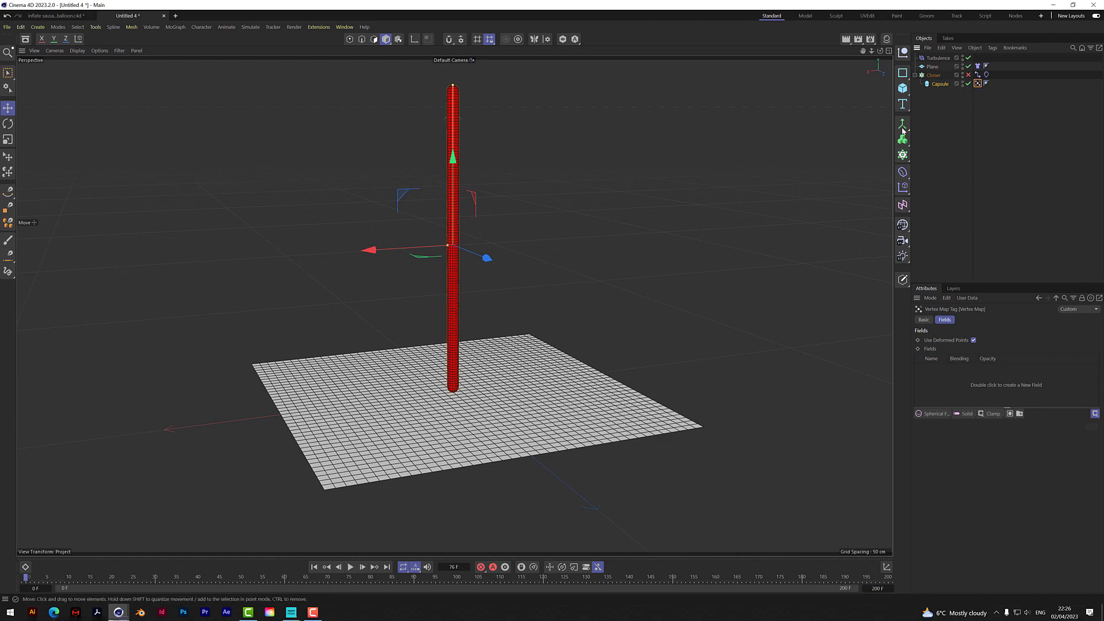
drag(880, 50, 874, 52)
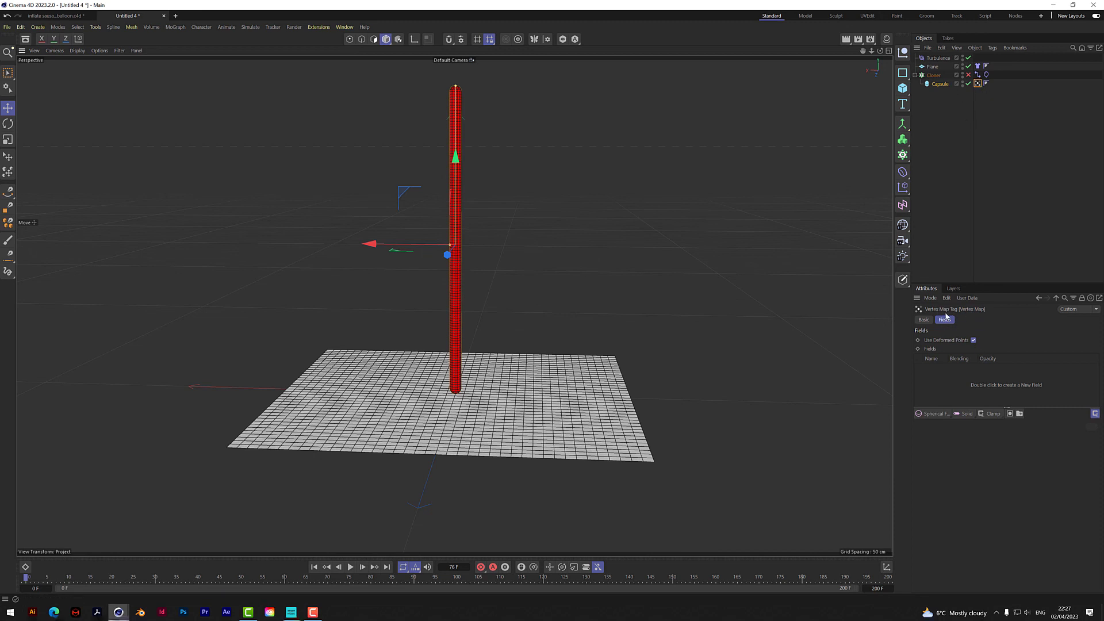
click(932, 413)
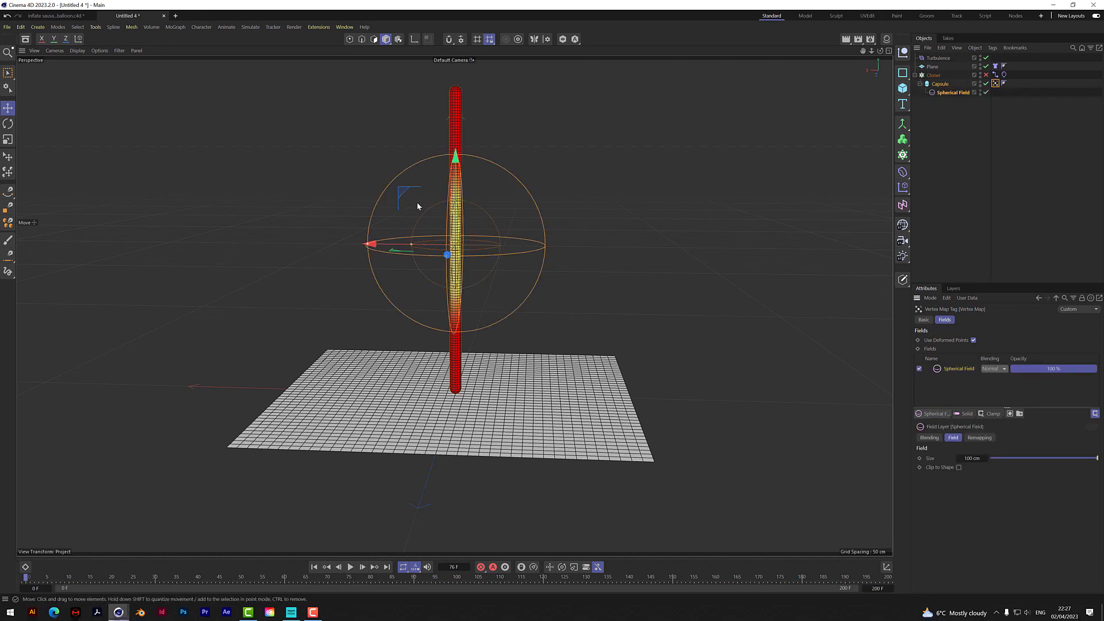
drag(368, 243, 443, 240)
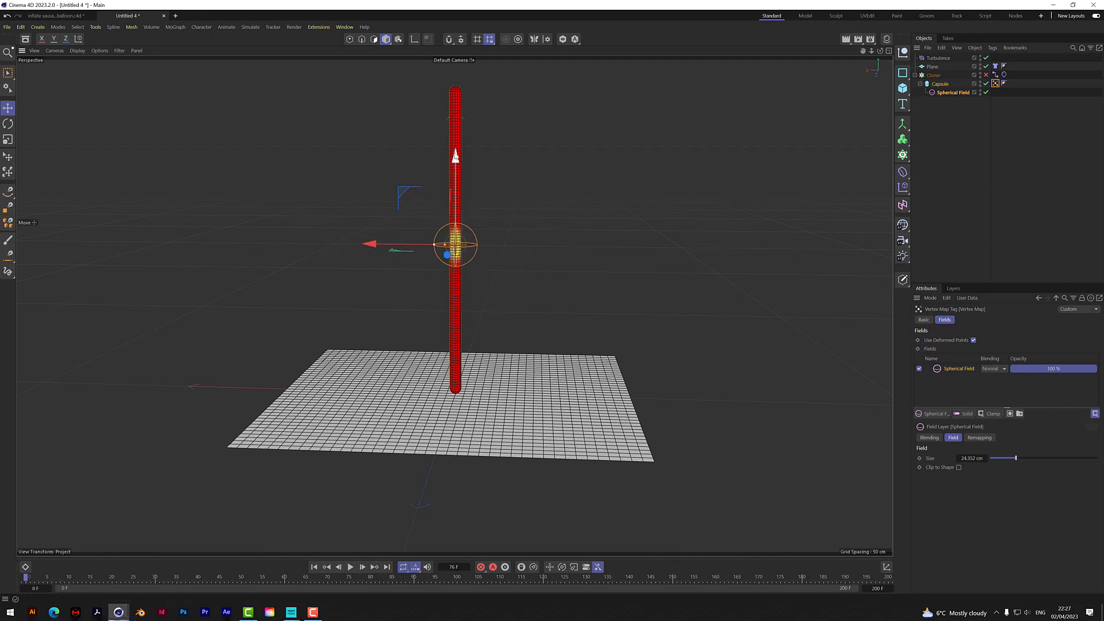
Move the Spherical Field down and just beside the capsule's base, and keyframe that position at frames 0 and 30.
drag(455, 156, 454, 301)
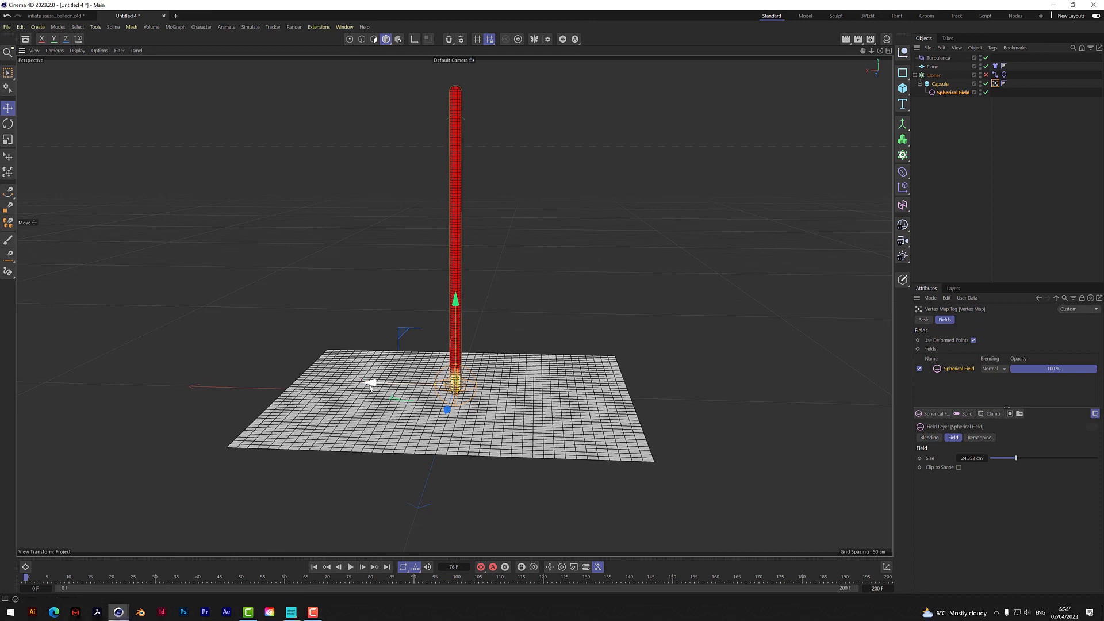
drag(372, 382, 397, 383)
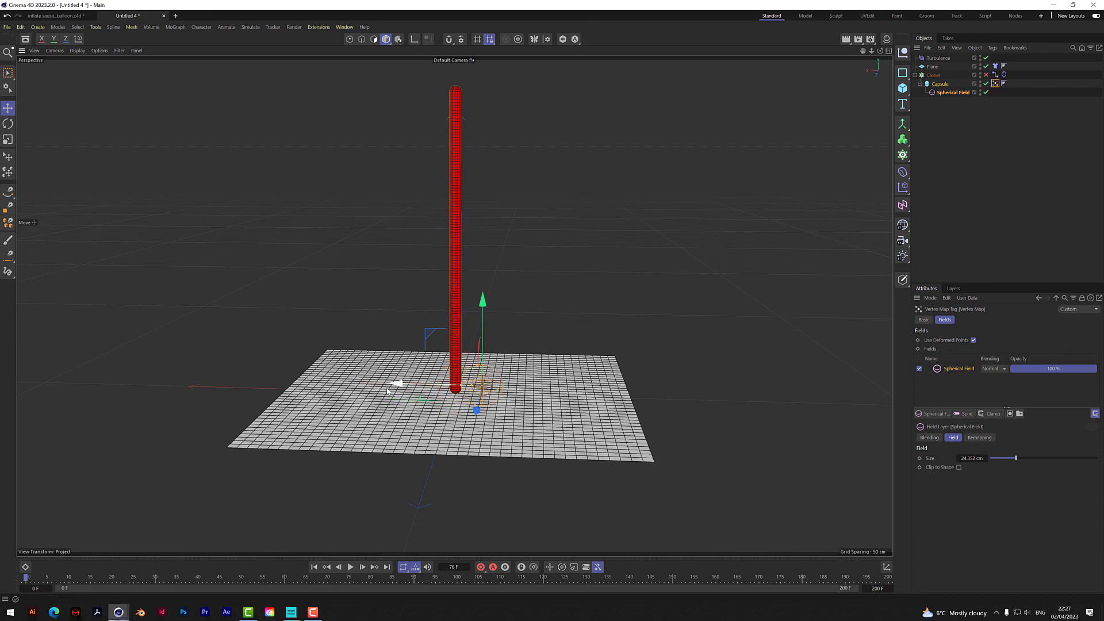
click(481, 572)
click(519, 542)
click(154, 578)
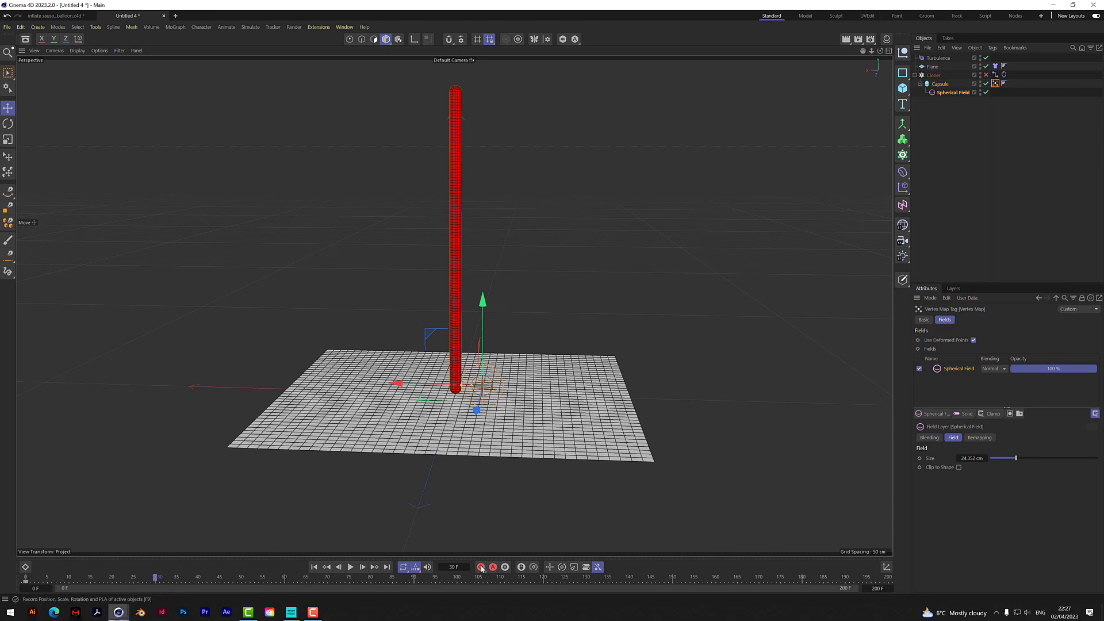
Keyframe the Spherical Field overlapping the capsule's base at frame 40, and play the animation from the start to check it.
click(199, 578)
drag(396, 383, 378, 383)
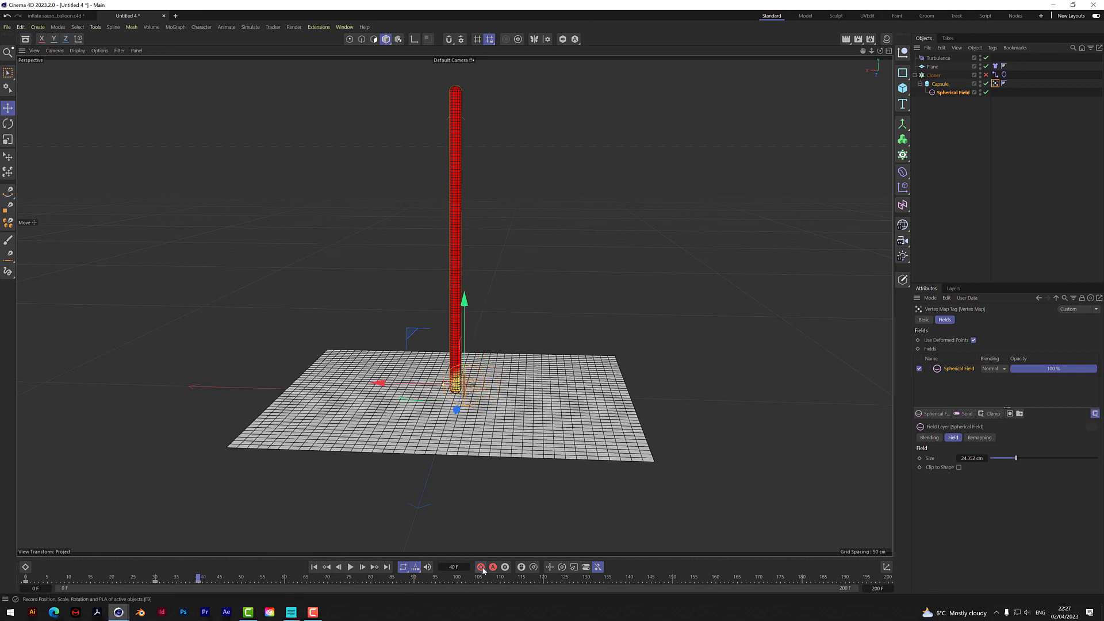
click(313, 566)
click(350, 566)
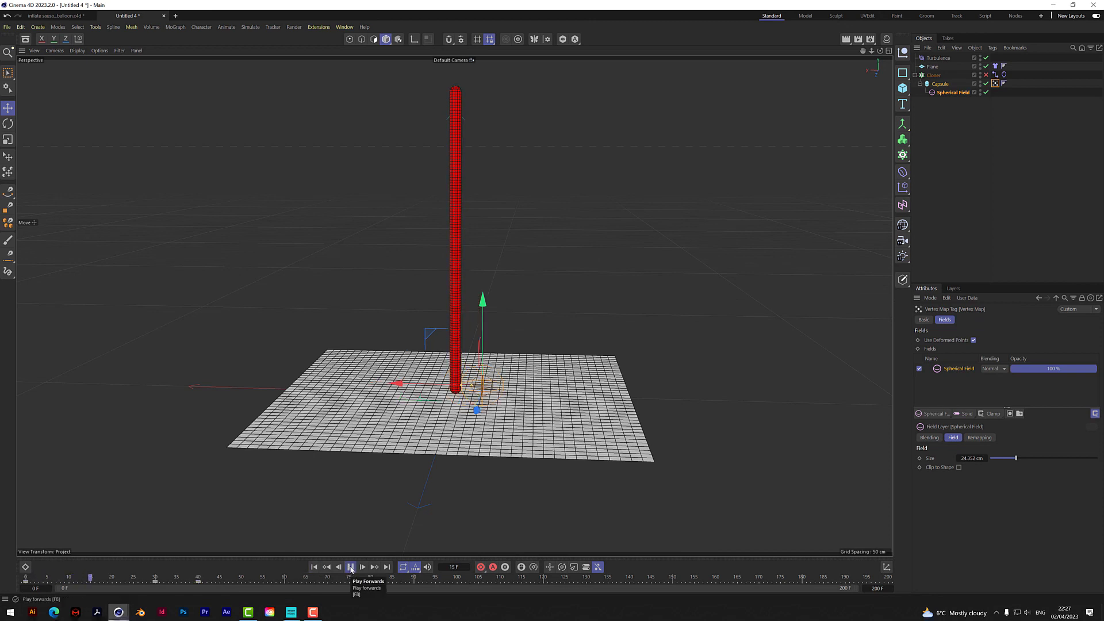
click(350, 567)
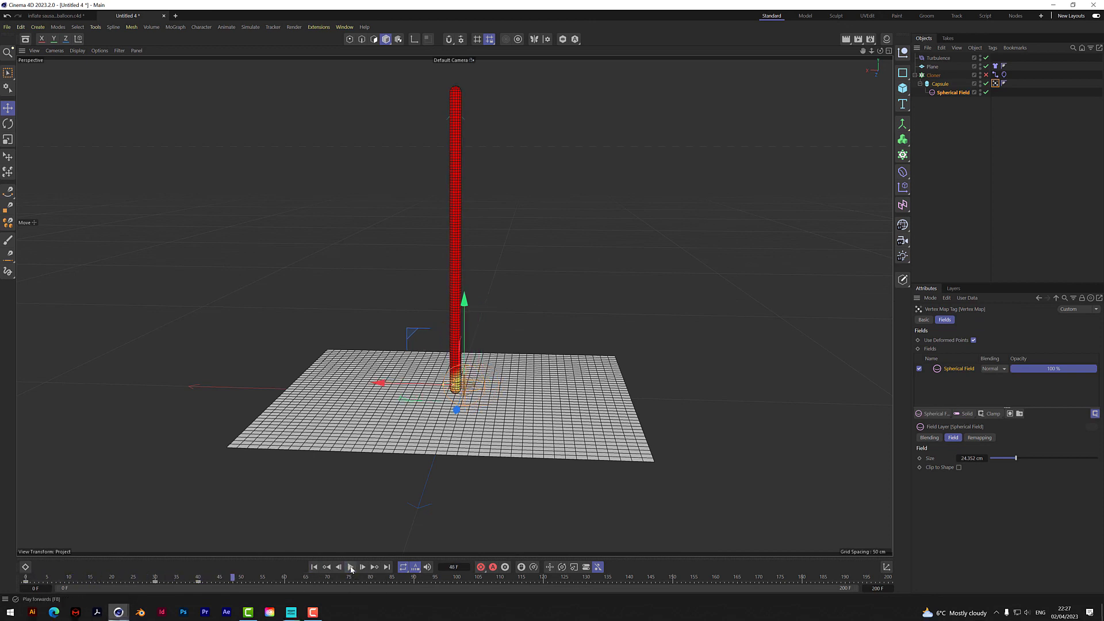
click(320, 567)
Re-enable the Cloner, run the simulation briefly, and return to the first frame.
click(985, 76)
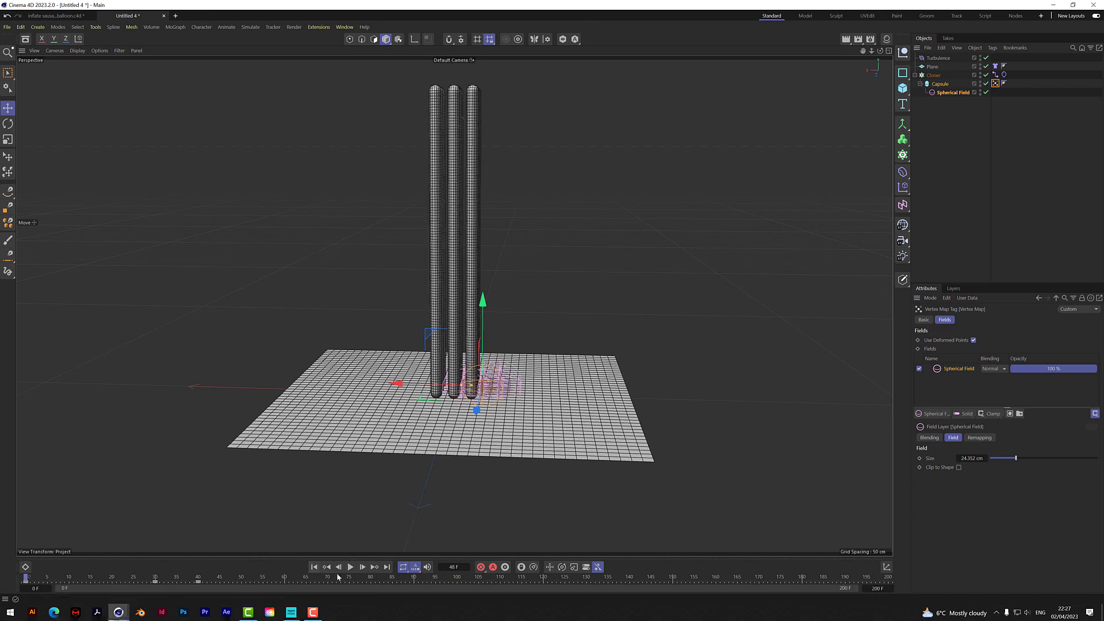
click(350, 568)
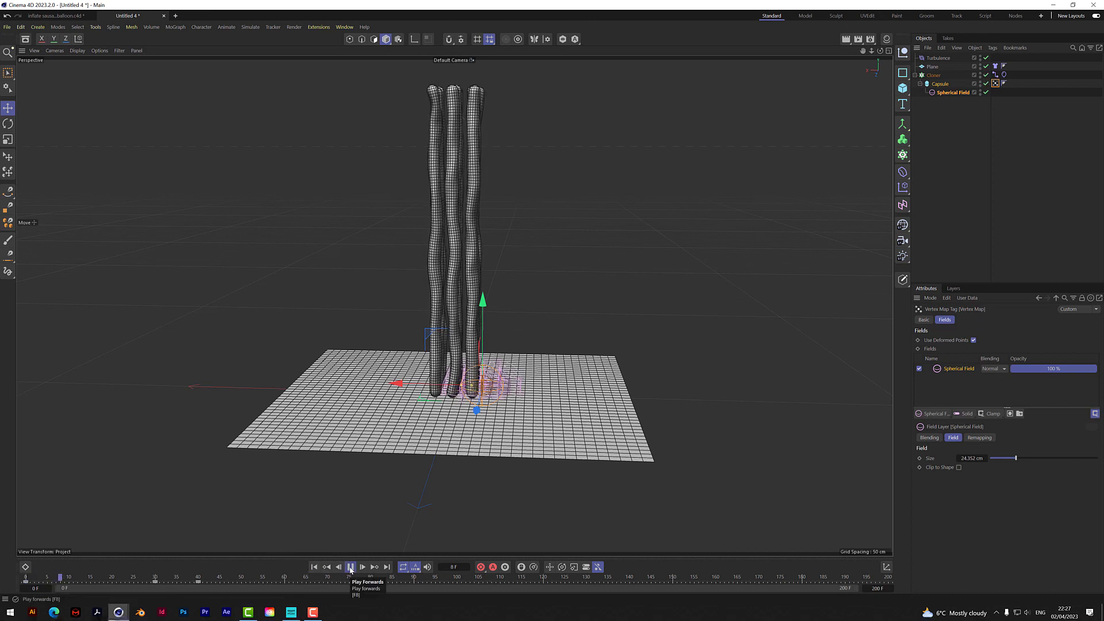
click(350, 568)
click(314, 567)
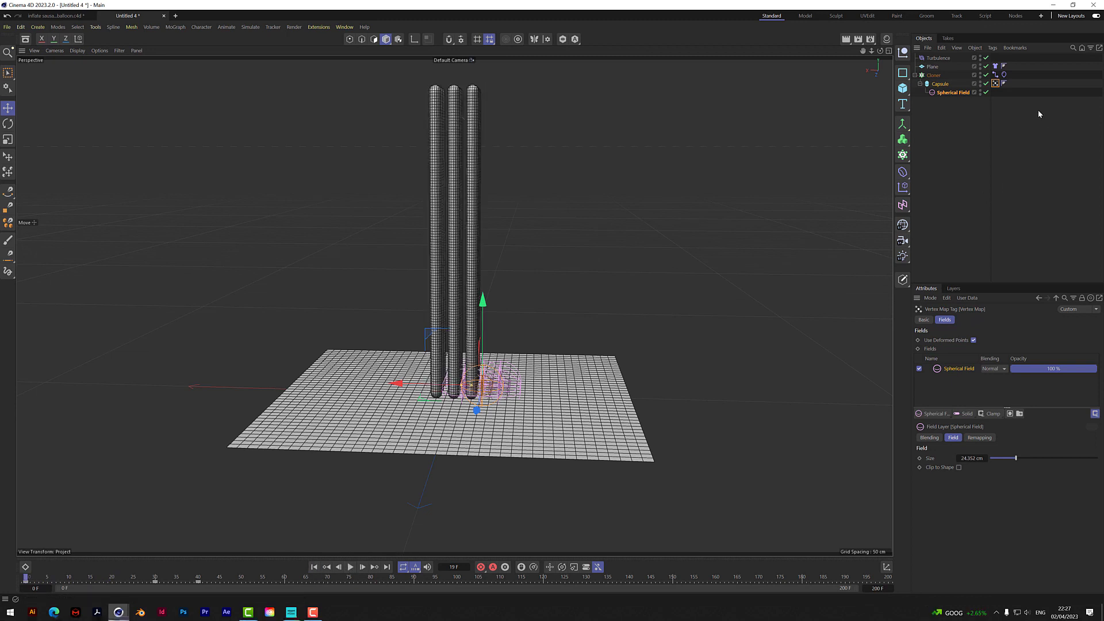
Set the Cloner's Connector tag to an 8.22 cm search radius and 222 max connections, and replay the simulation.
click(995, 75)
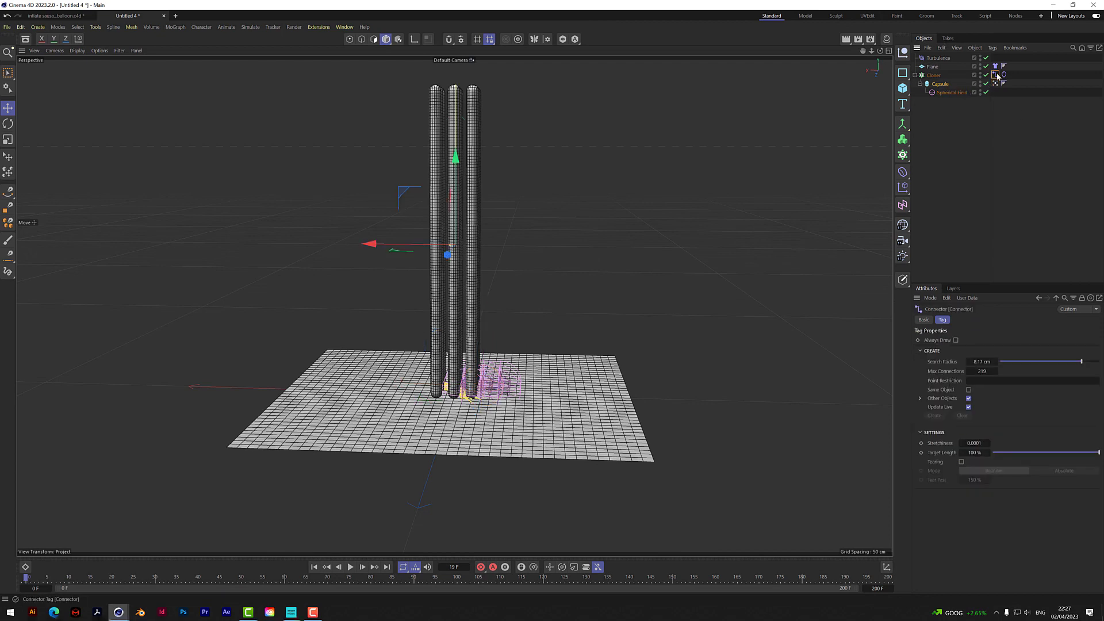
scroll(450, 389, up, 6)
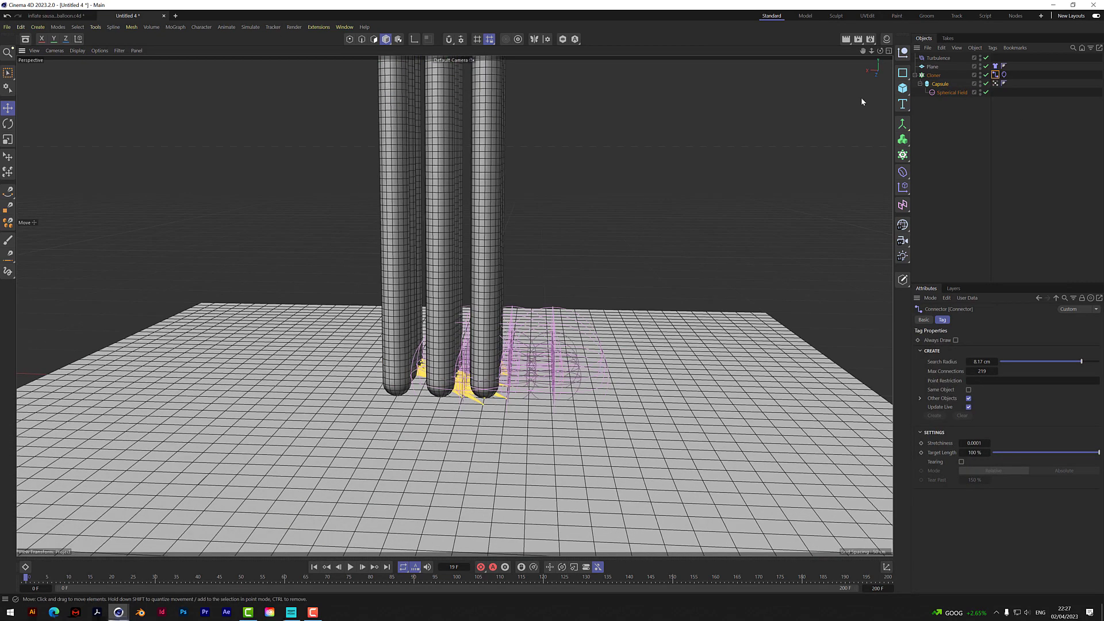
mouse_move(879, 51)
mouse_down()
mouse_move(949, 56)
mouse_move(816, 62)
mouse_move(879, 57)
mouse_up()
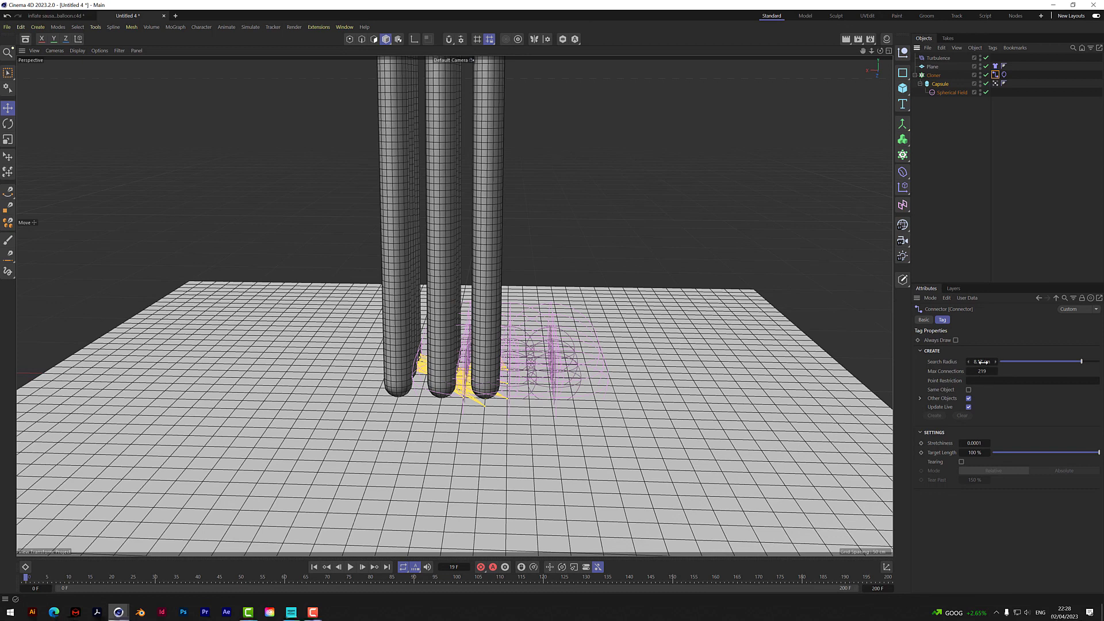
drag(984, 366, 985, 371)
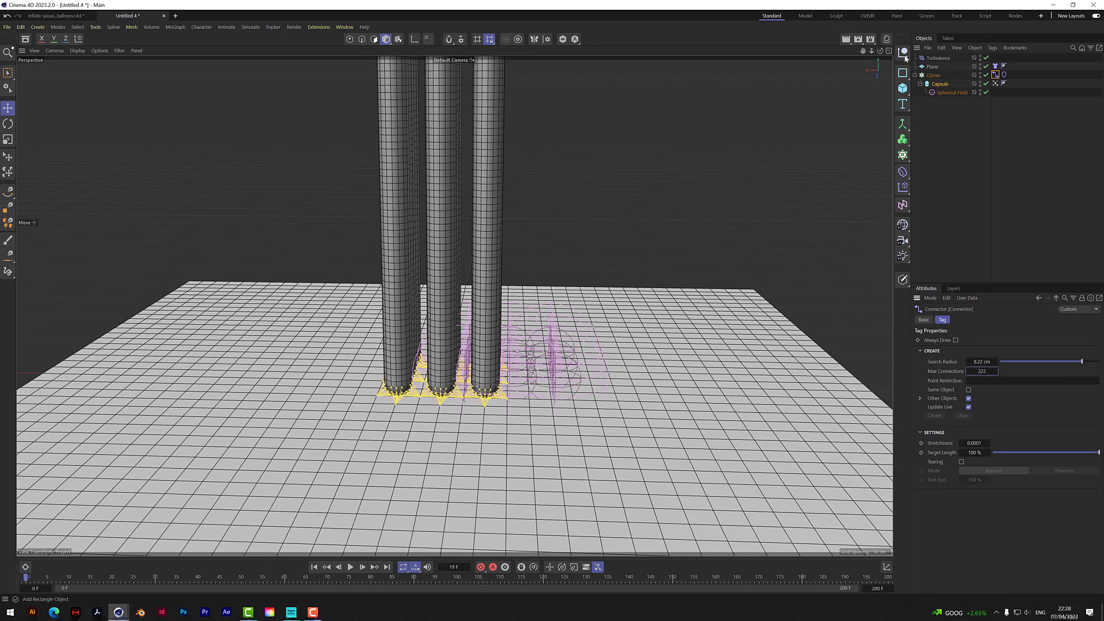
drag(879, 50, 851, 63)
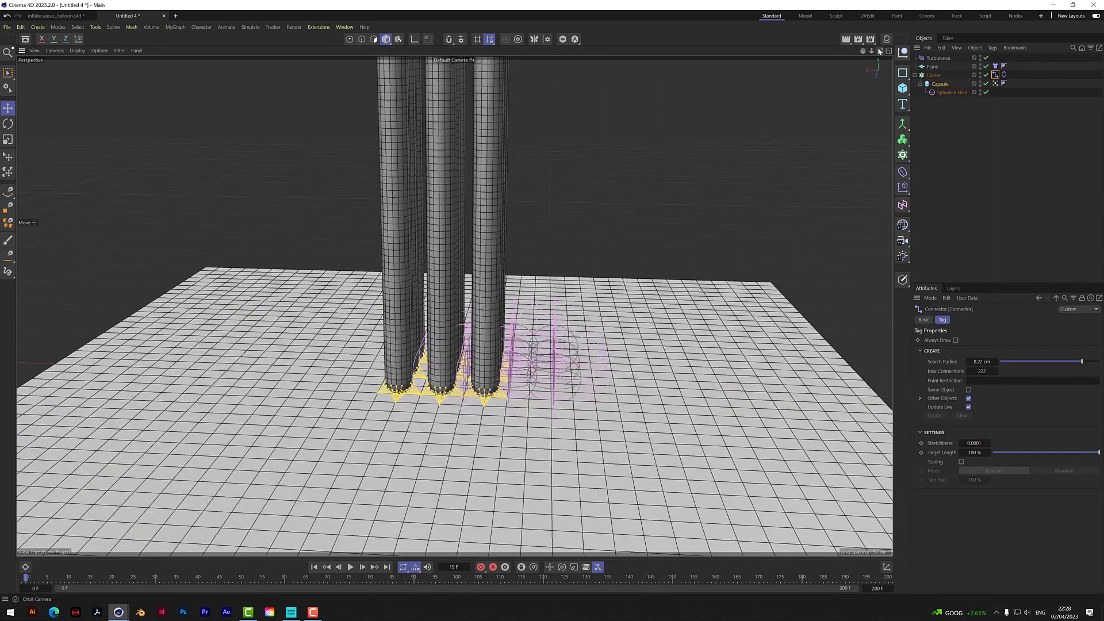
click(314, 567)
click(350, 567)
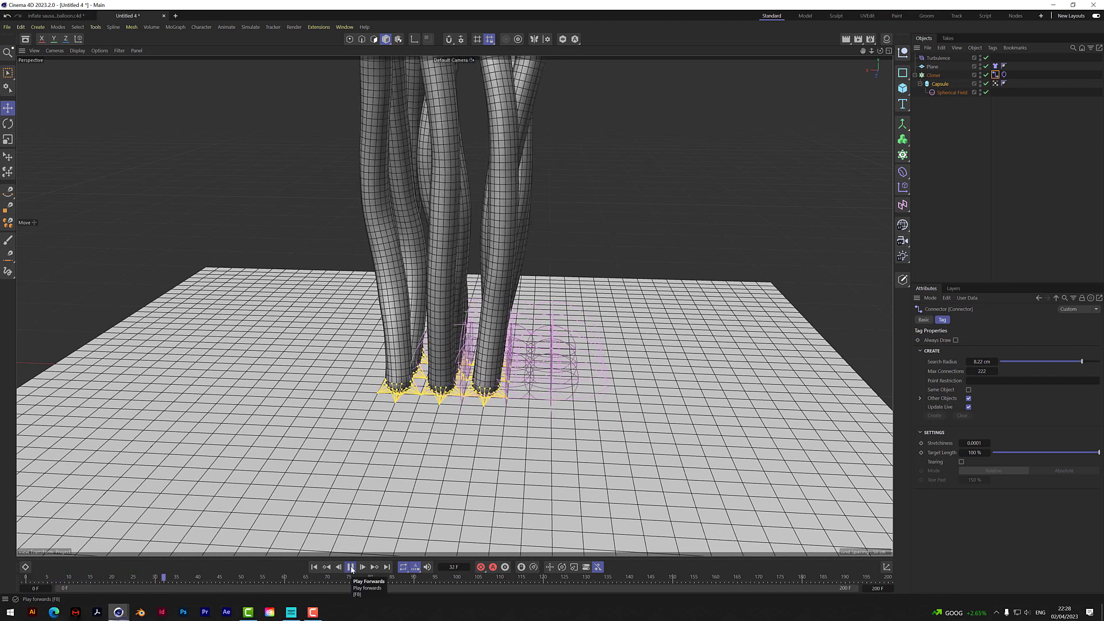
click(351, 567)
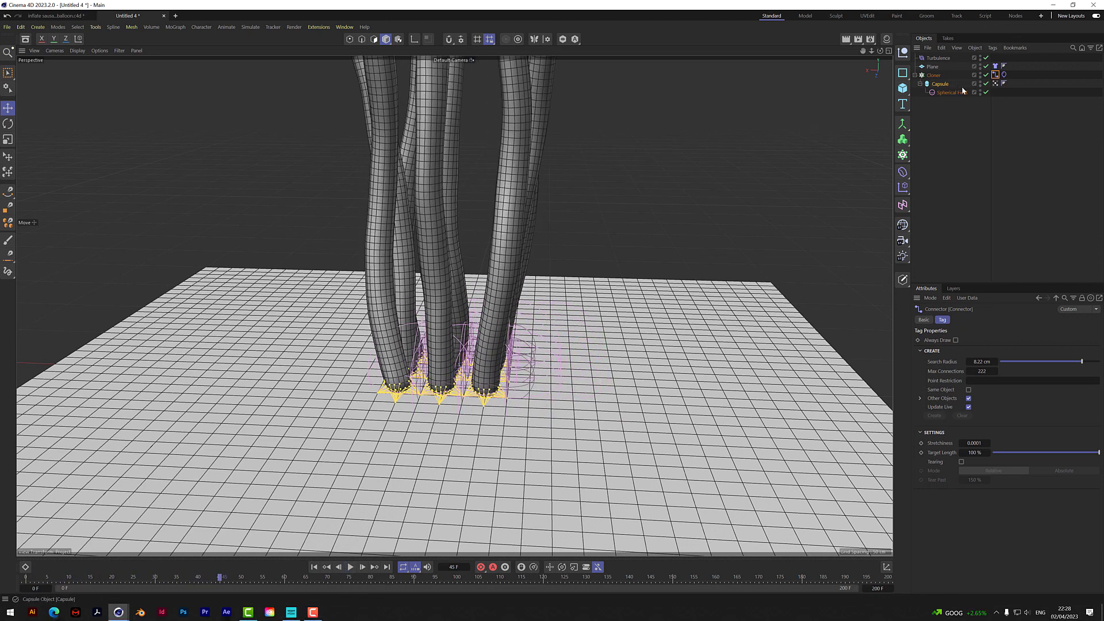
Disable the Cloner to show the single capsule's vertex map, play the animation briefly, and return to the first frame.
click(995, 83)
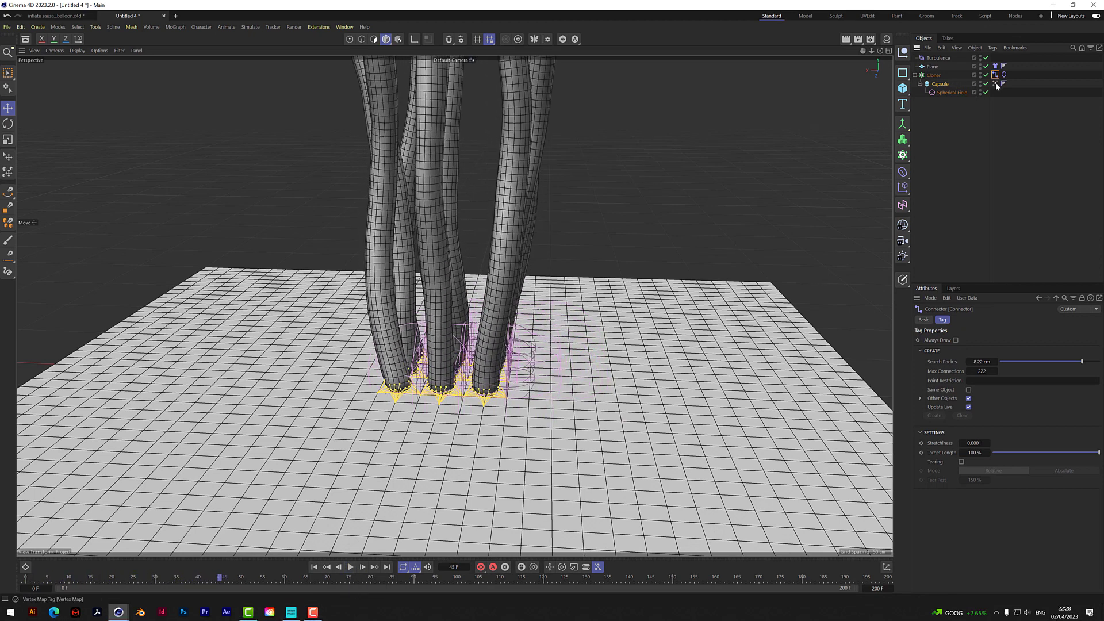
click(940, 84)
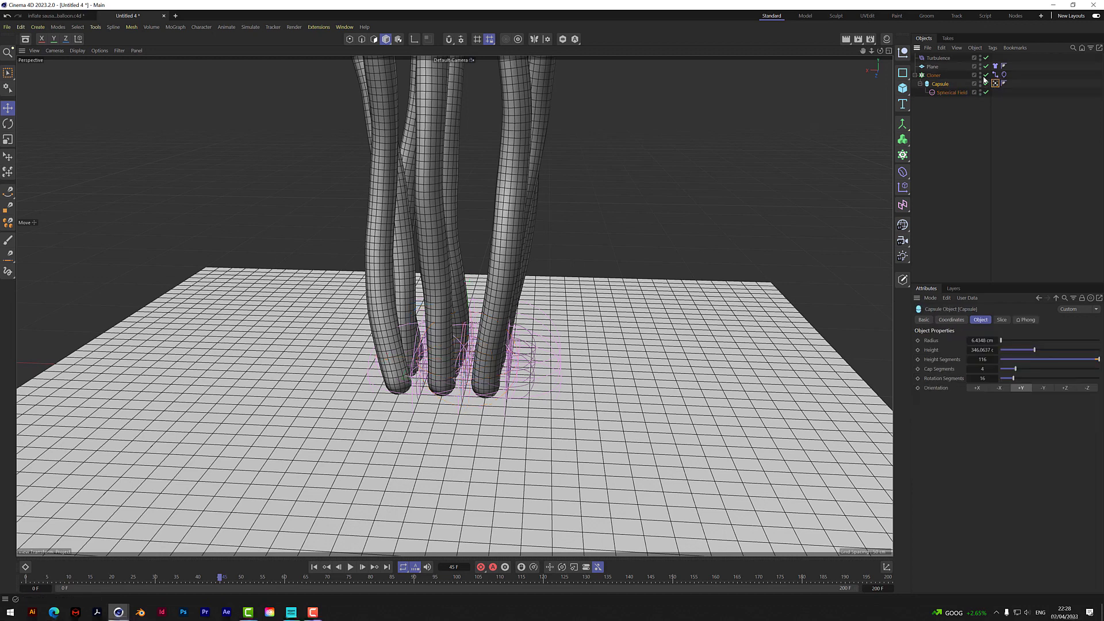
scroll(454, 306, down, 2)
drag(872, 50, 895, 140)
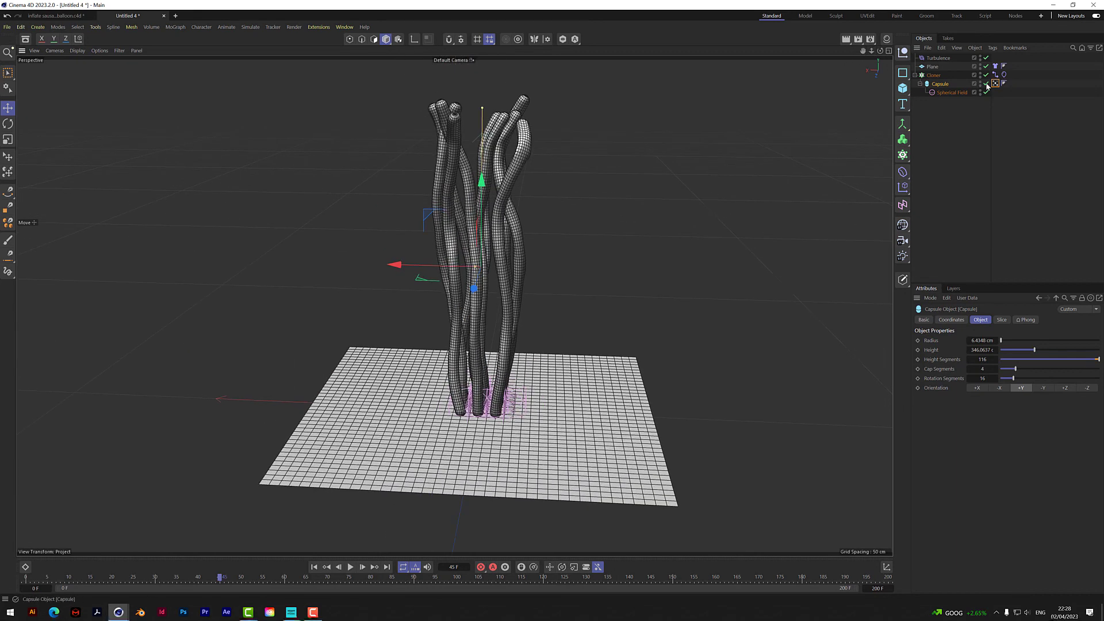
click(986, 75)
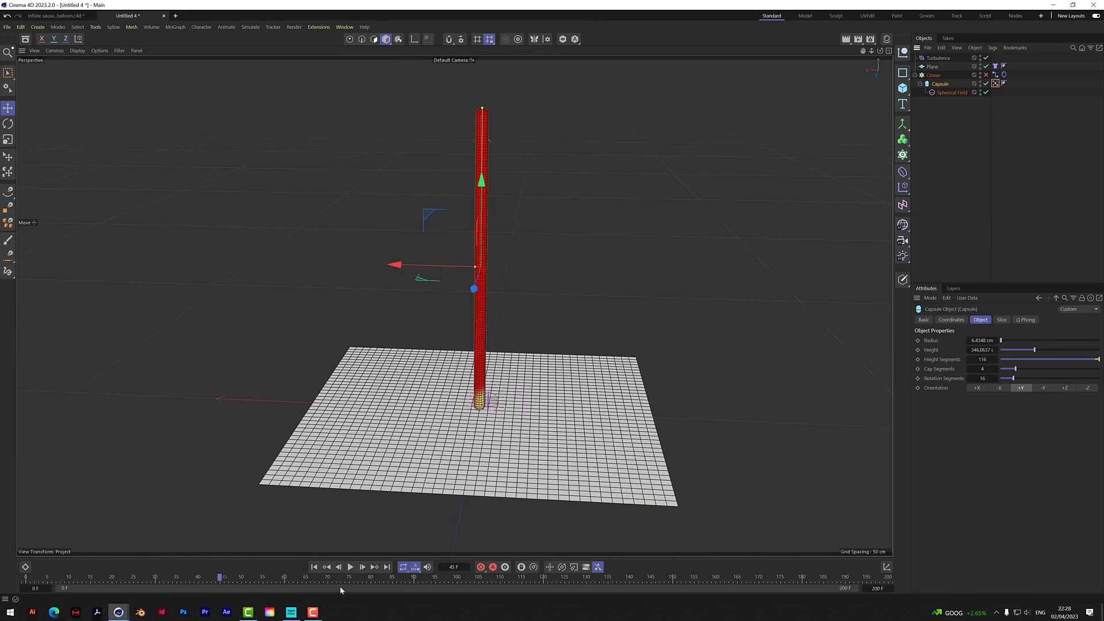
click(350, 567)
click(350, 567)
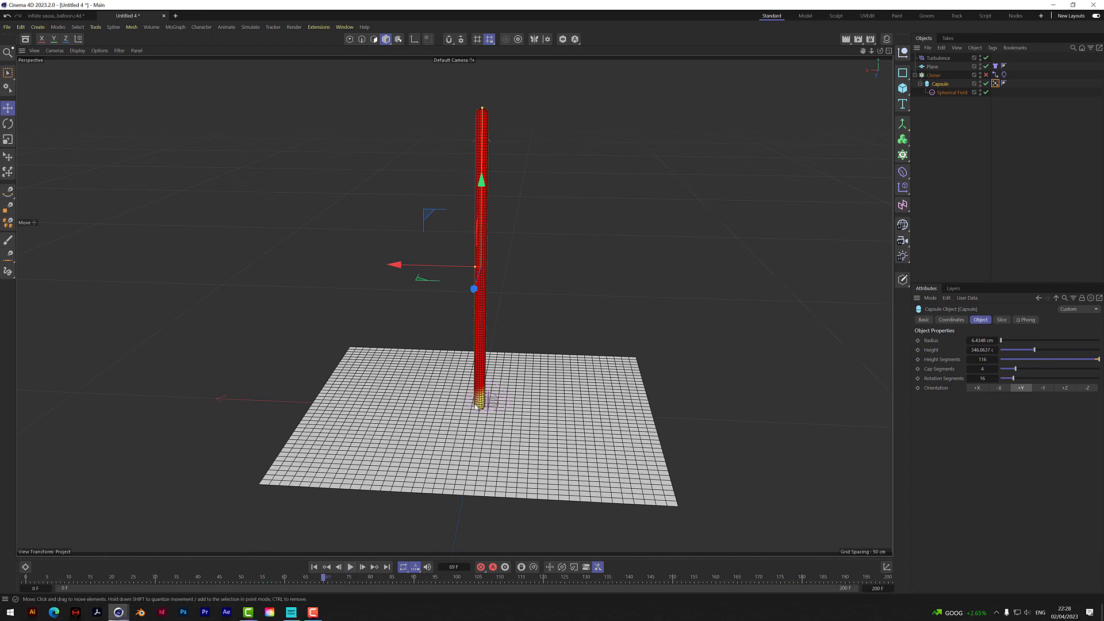
click(314, 567)
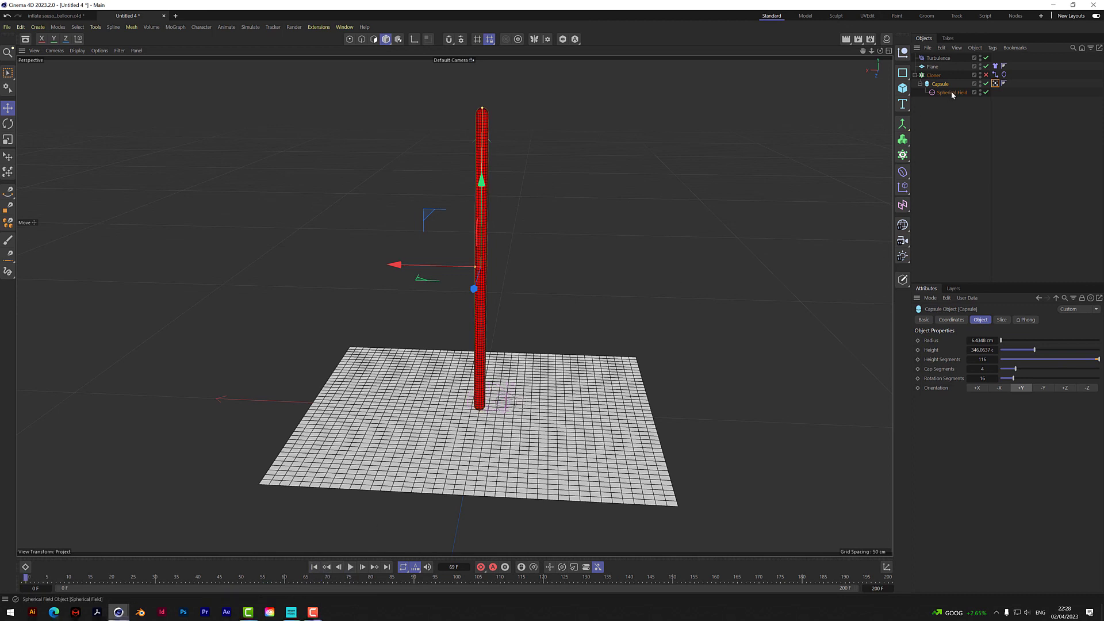
Add a Freeze layer beneath the Spherical Field in the capsule's Vertex Map, and set the Spherical Field's blending to Max.
click(995, 84)
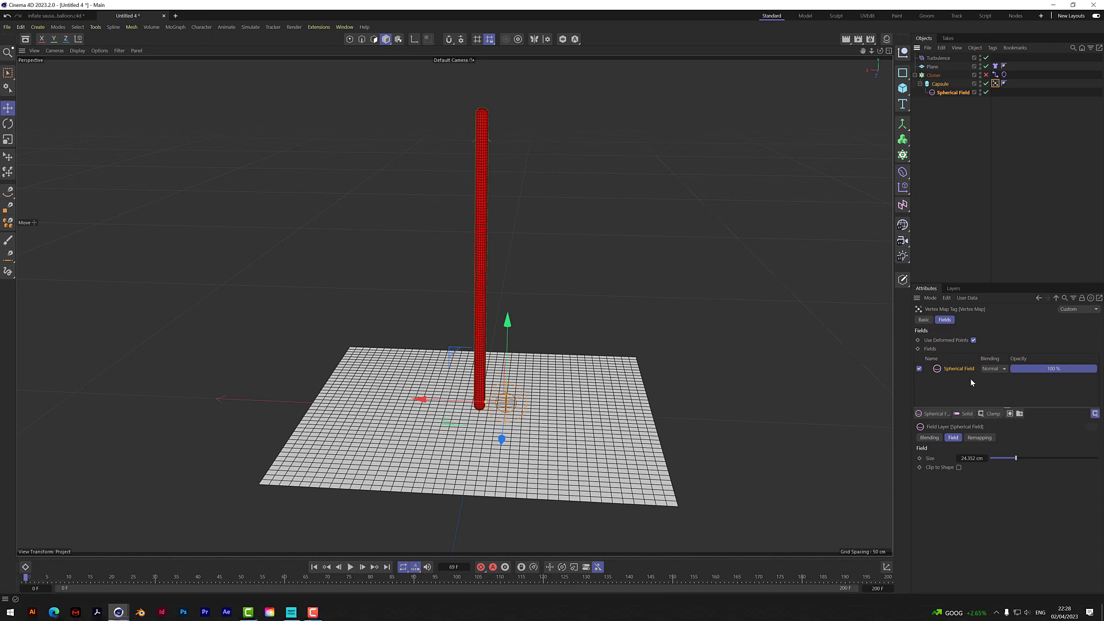
click(990, 414)
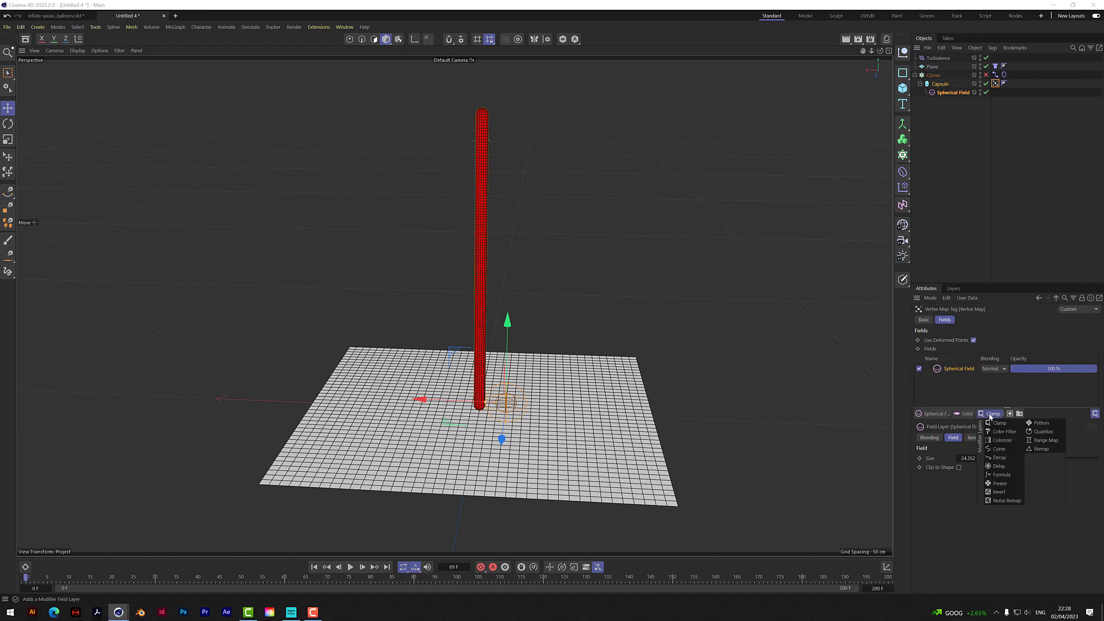
click(999, 484)
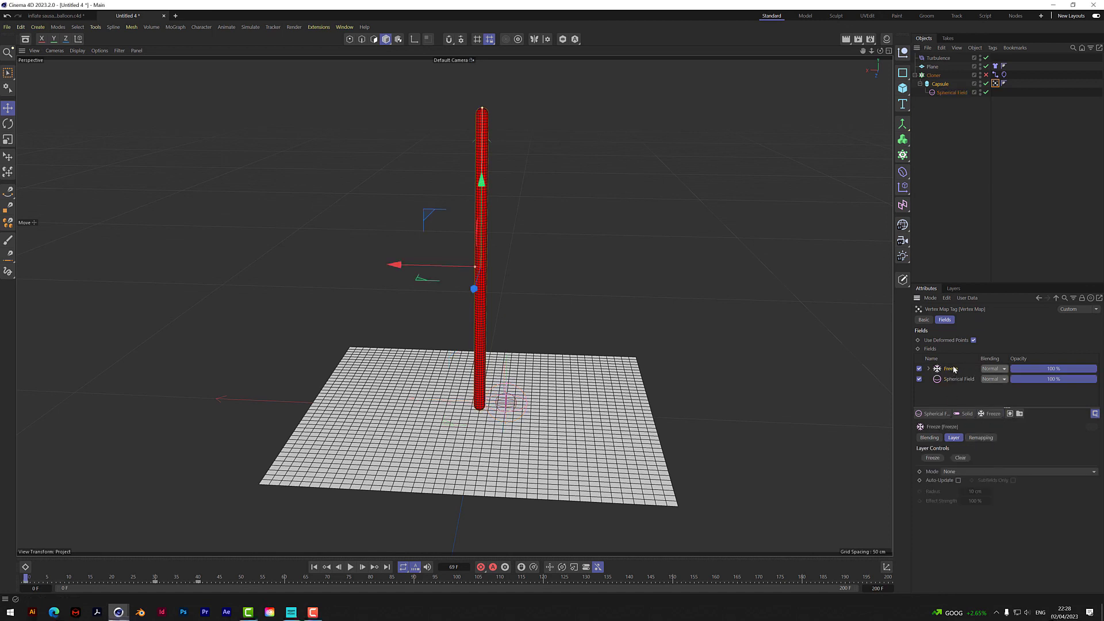
drag(951, 373, 949, 388)
click(990, 372)
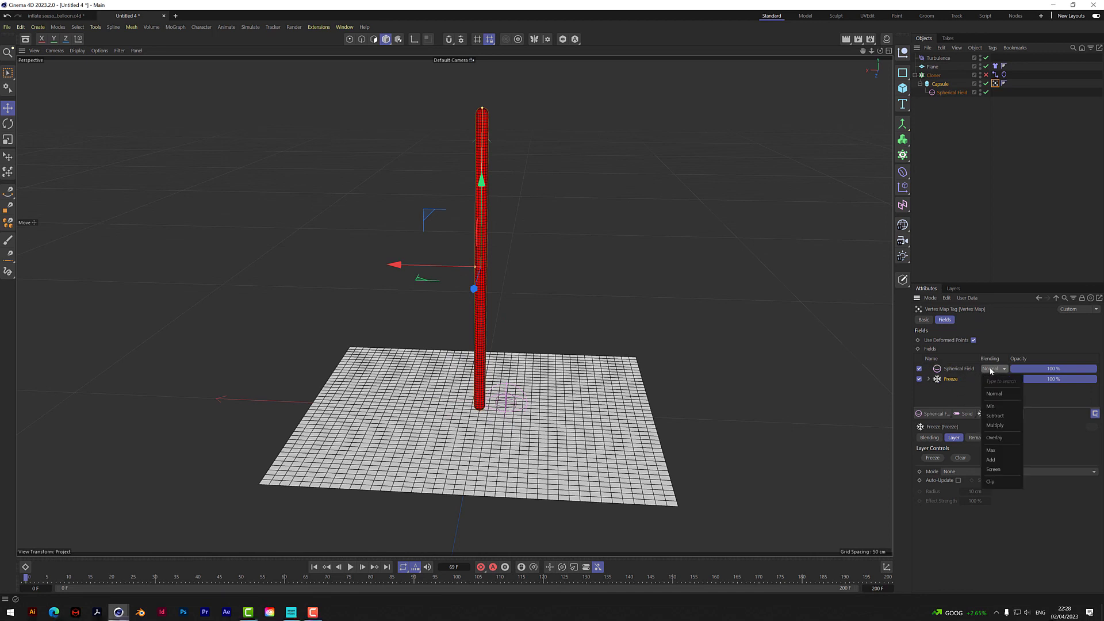
click(1000, 454)
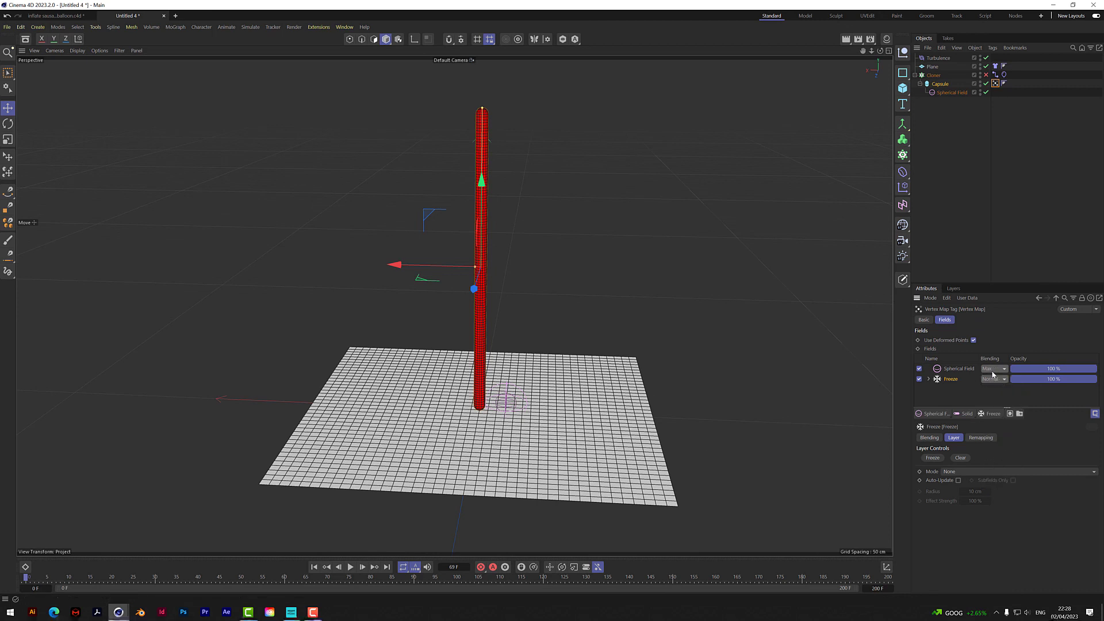
Set the Freeze layer to Grow mode with a 5 cm radius and 50% effect strength, and play the animation to check it.
click(966, 472)
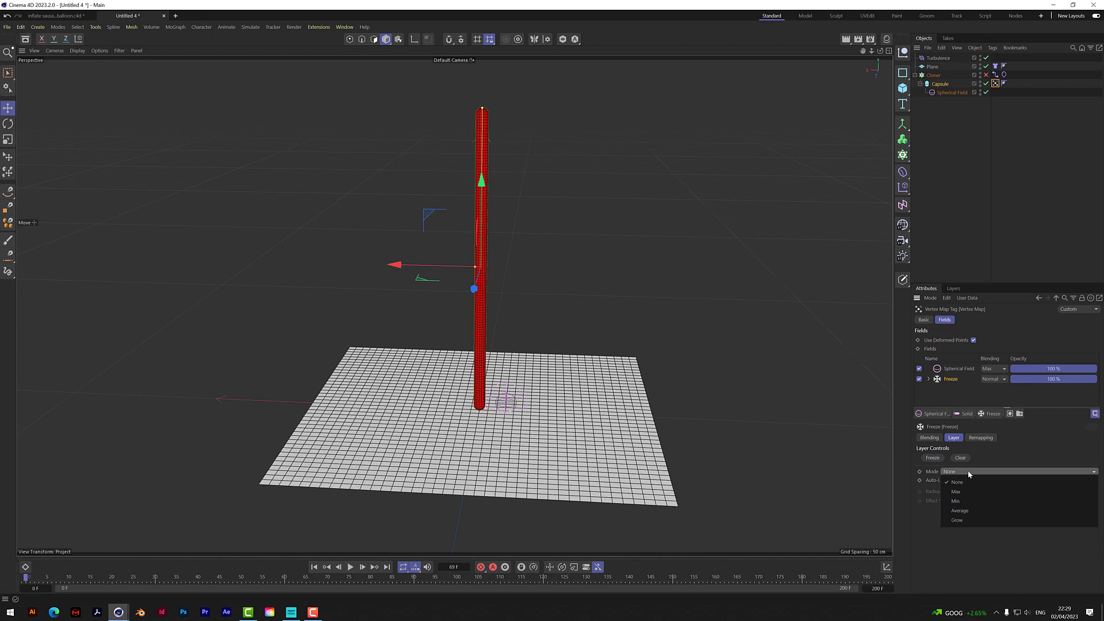
click(960, 520)
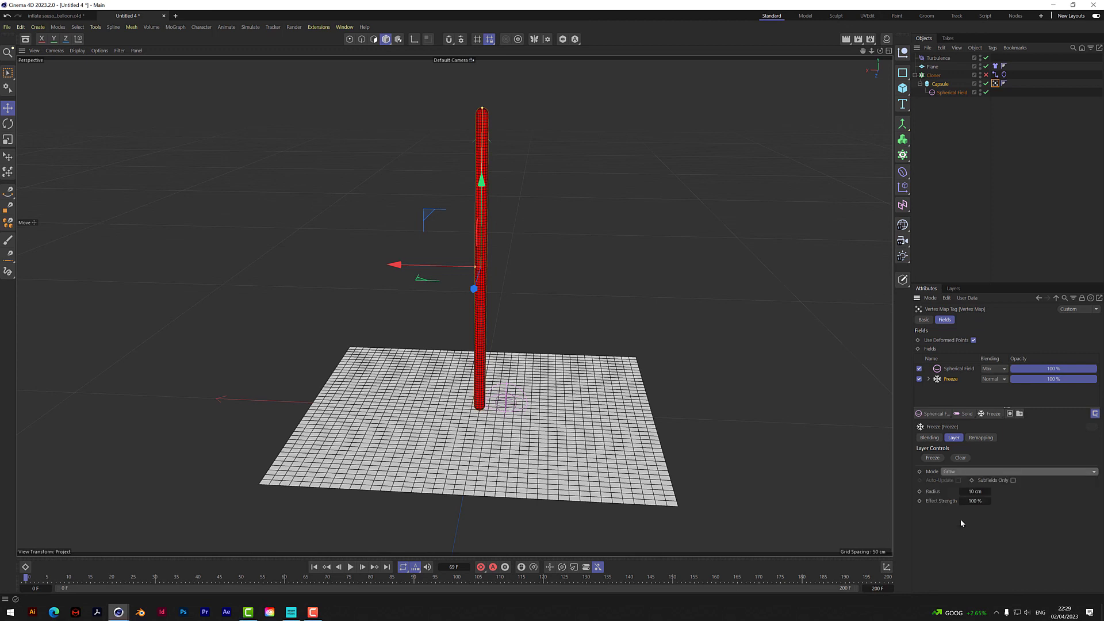
double_click(975, 491)
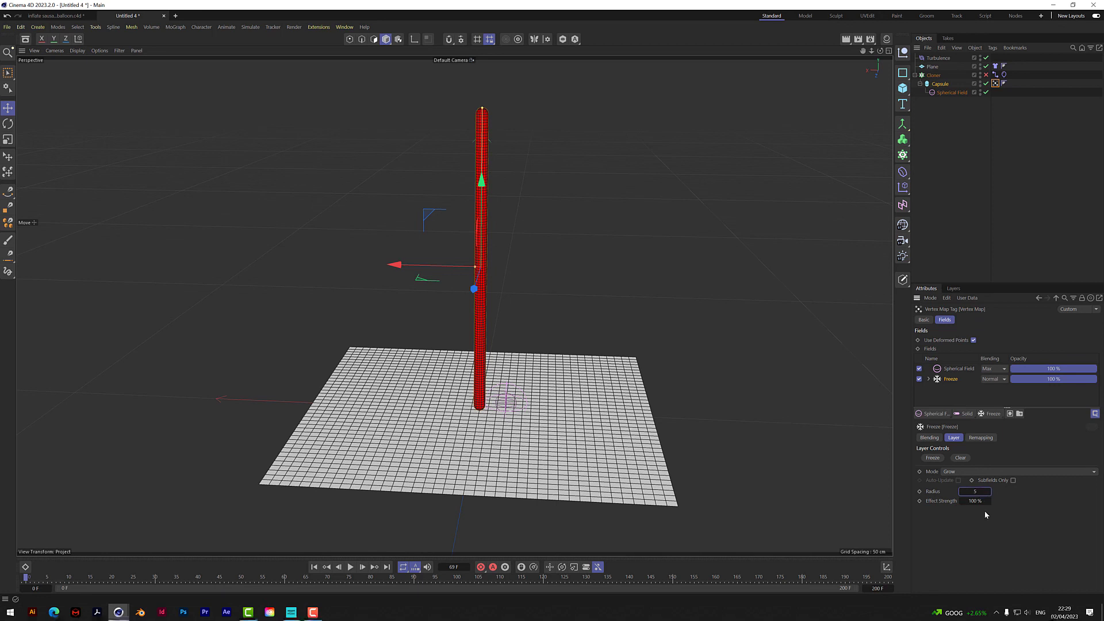
key(Tab)
text(50)
key(Return)
click(350, 566)
Assign the capsule's Vertex Map to the Cloner's Balloon tag, with an overpressure of 4 and an expansion time of 90 frames.
click(1003, 75)
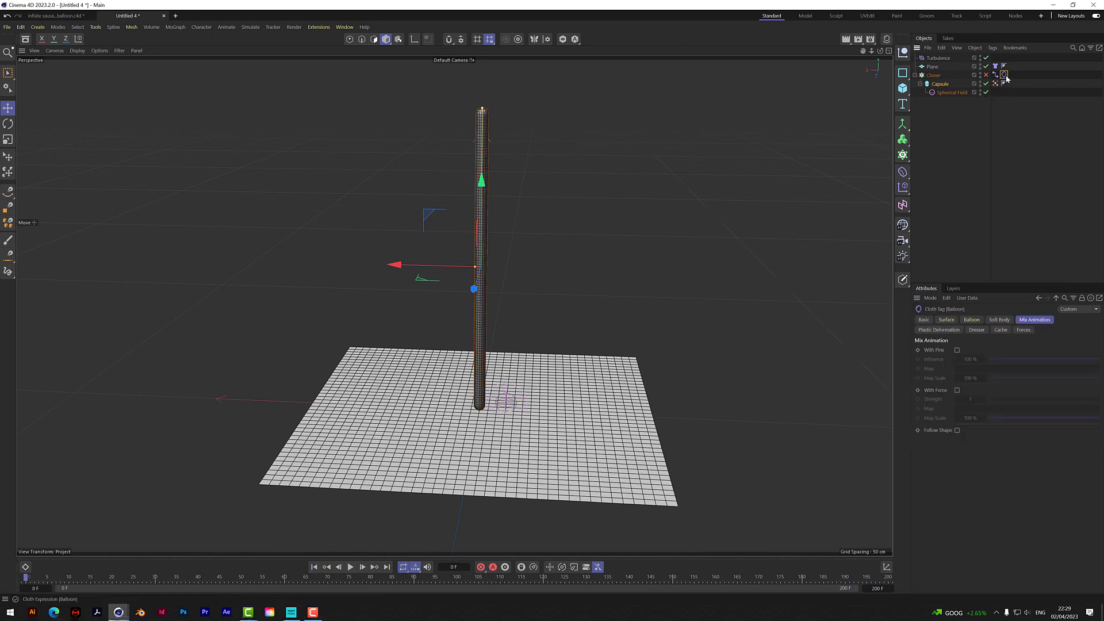
click(972, 319)
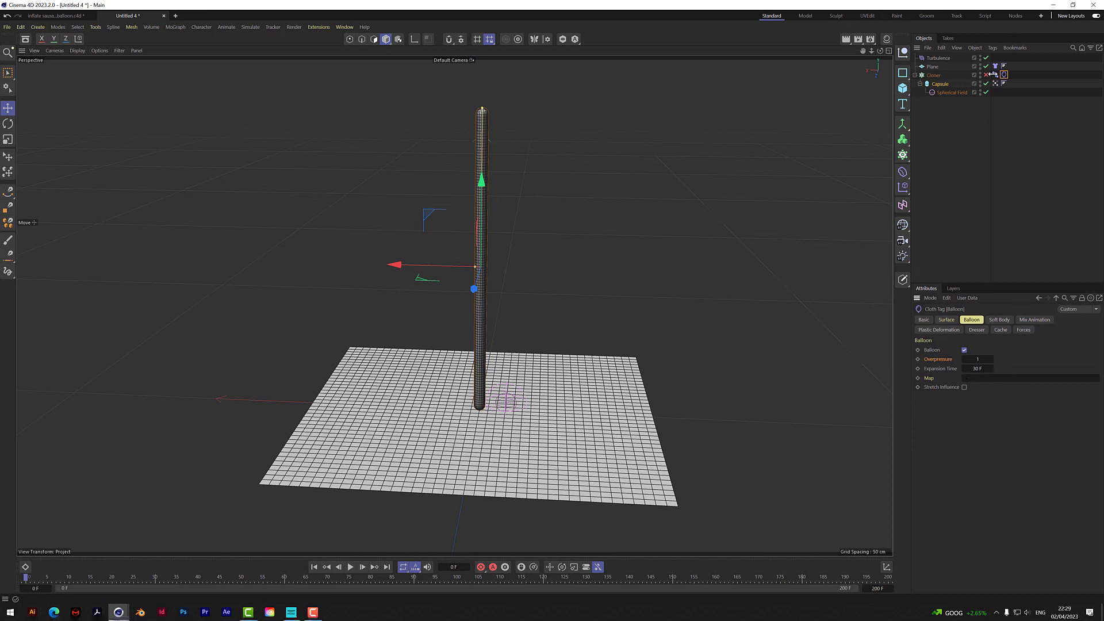
drag(994, 85, 993, 380)
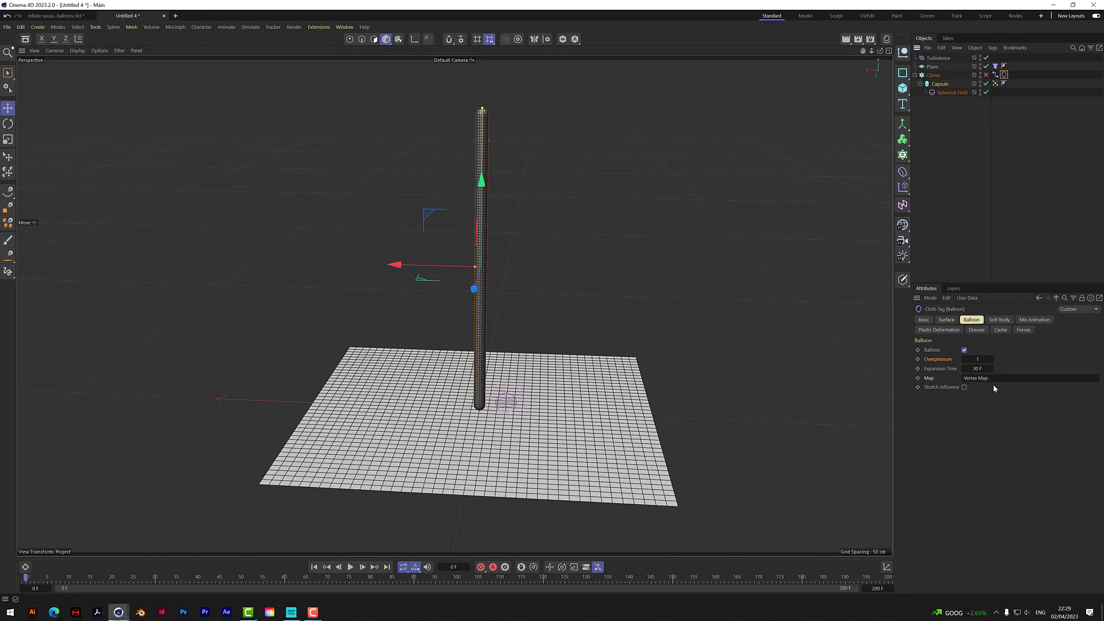
click(977, 358)
click(977, 368)
text(90)
key(Return)
Play the animation on the single capsule, re-enable the Cloner, and run the balloon simulation to about frame 169.
click(350, 568)
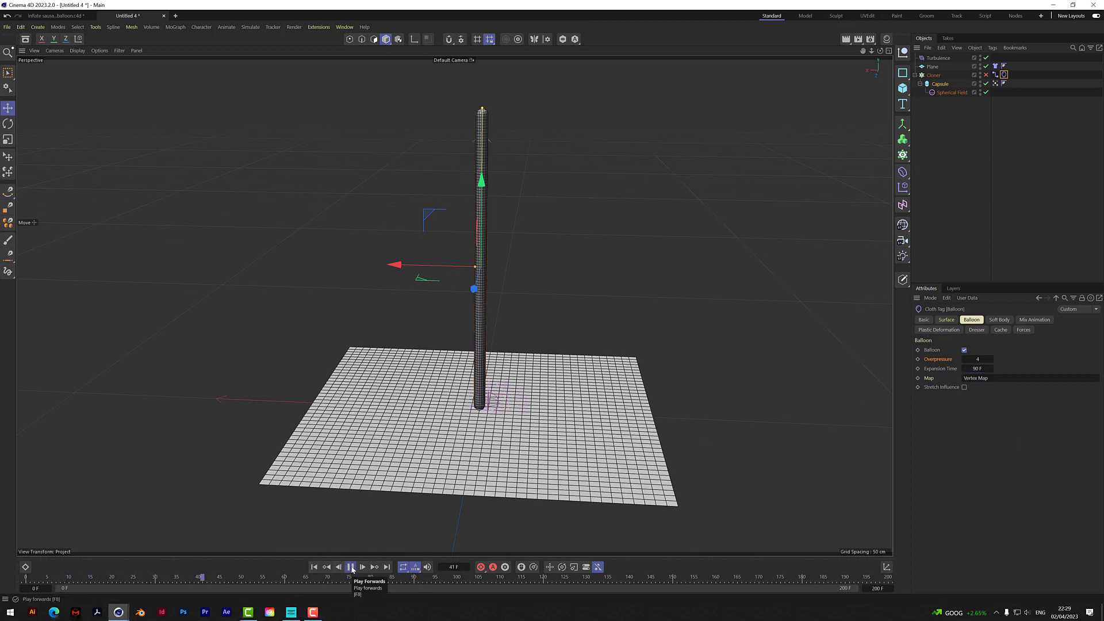
click(985, 75)
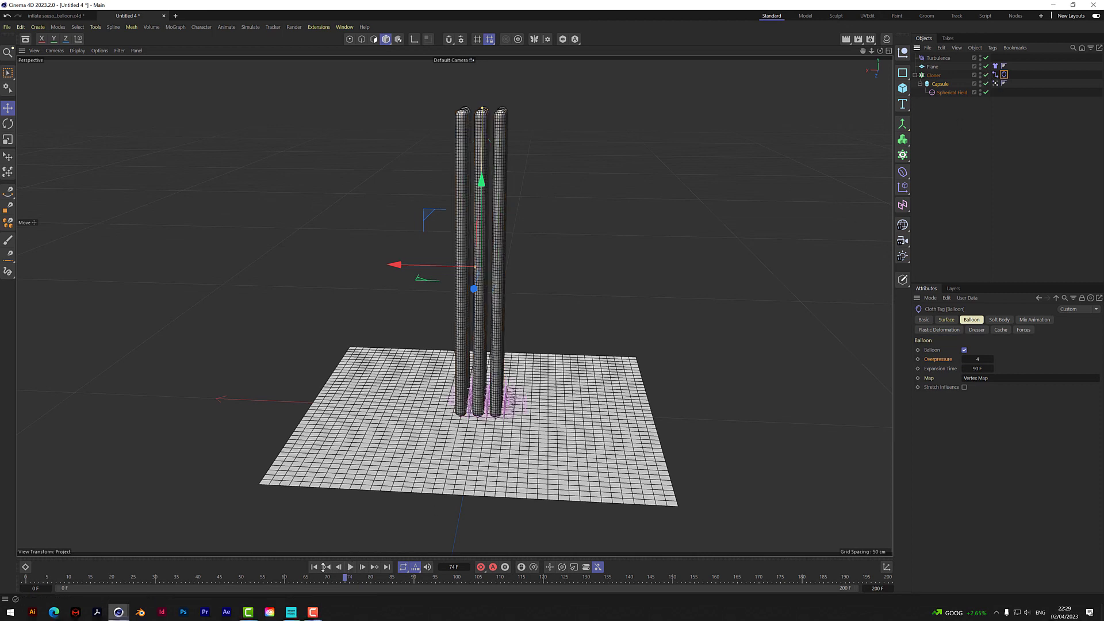
click(351, 567)
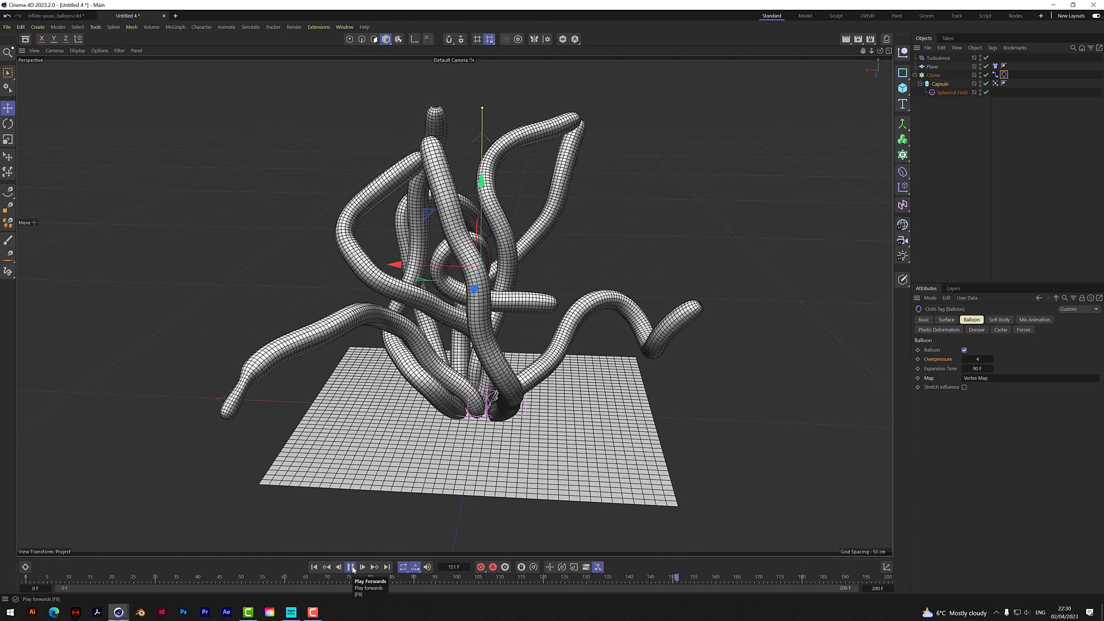
click(352, 568)
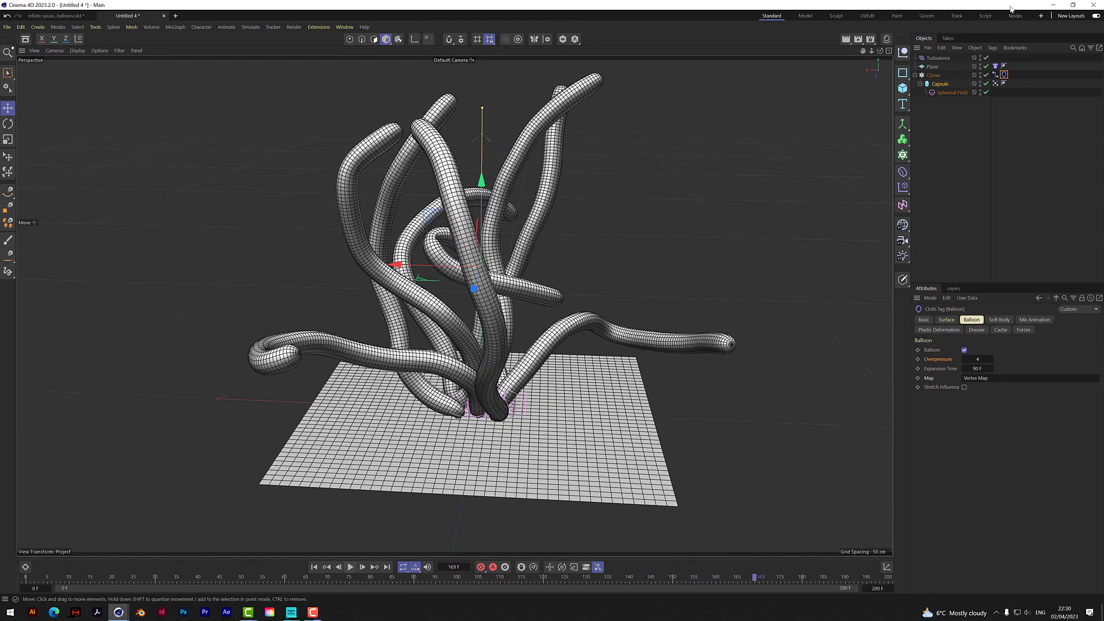
Replay the simulation from the first frame to about frame 19, examining how the capsule bases inflate against the plane.
drag(879, 52, 779, 98)
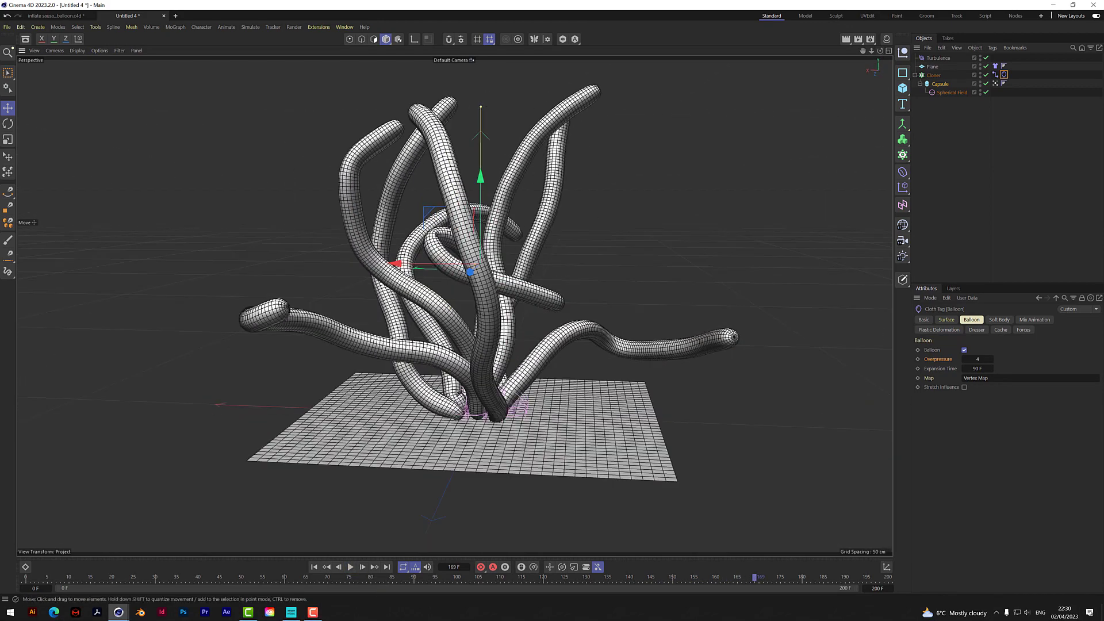
click(318, 568)
scroll(465, 414, up, 6)
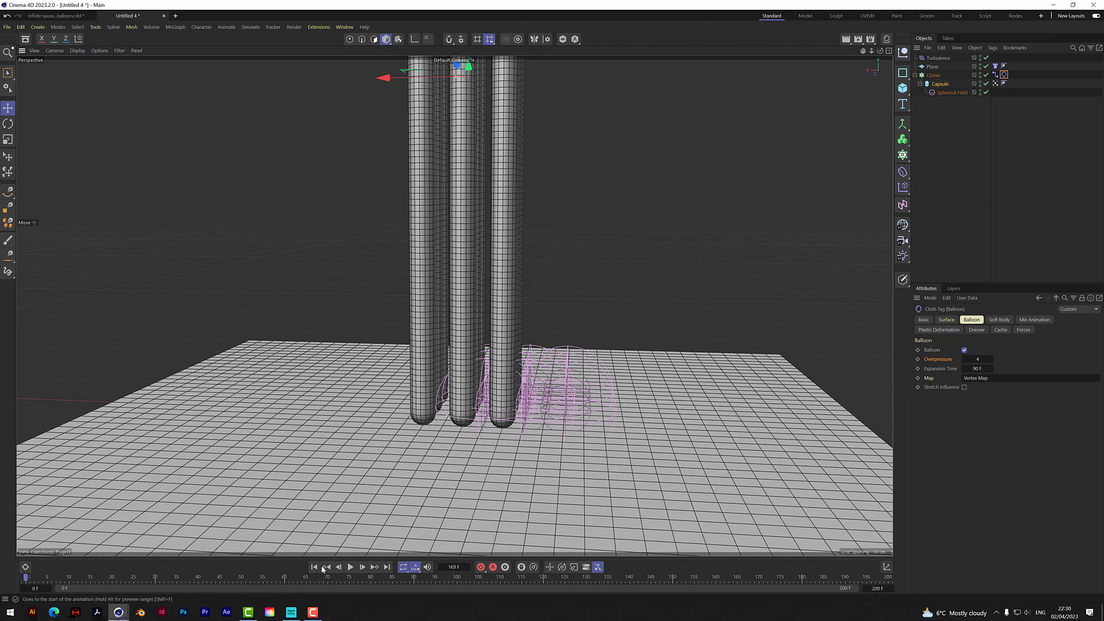
click(350, 568)
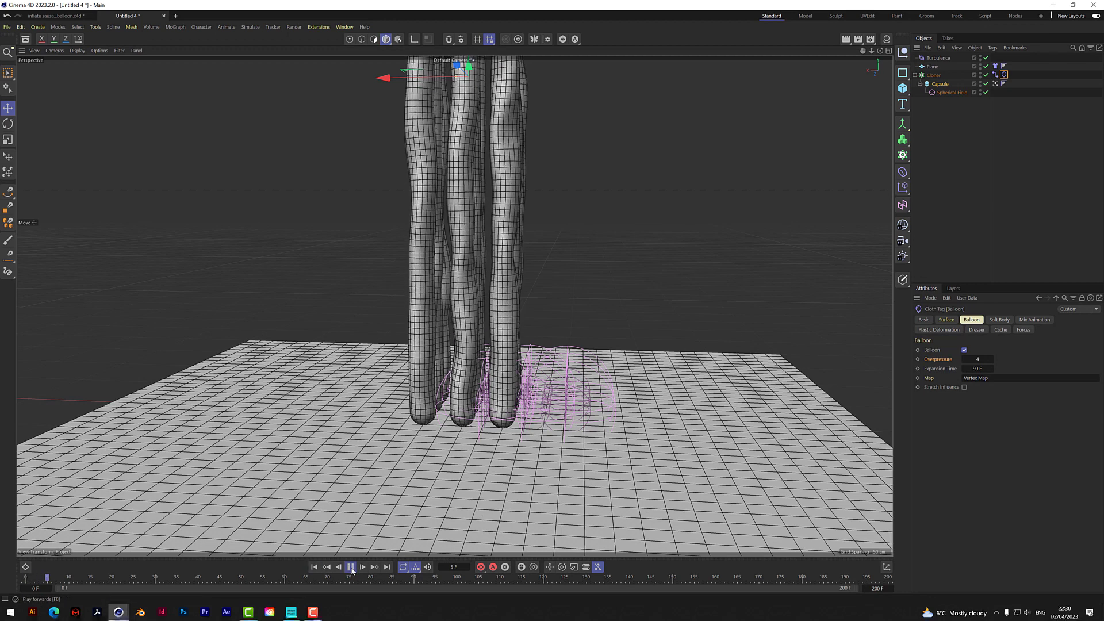
click(351, 568)
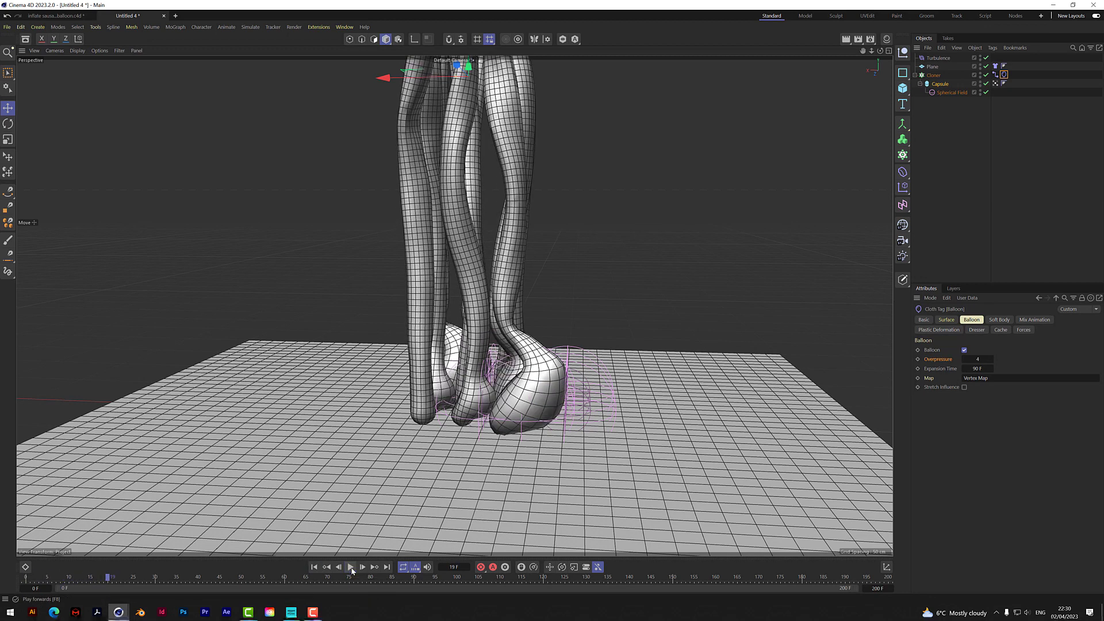
Add a Connect object, nest the Cloner inside it, and move the Cloner's Connector and Balloon tags onto it.
click(995, 83)
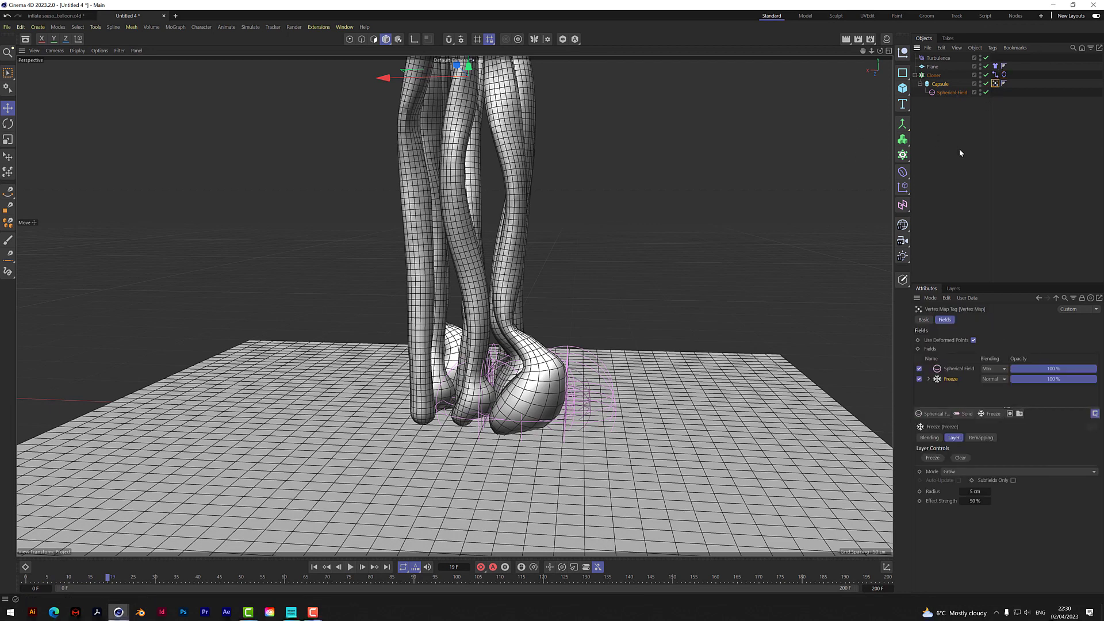
click(903, 123)
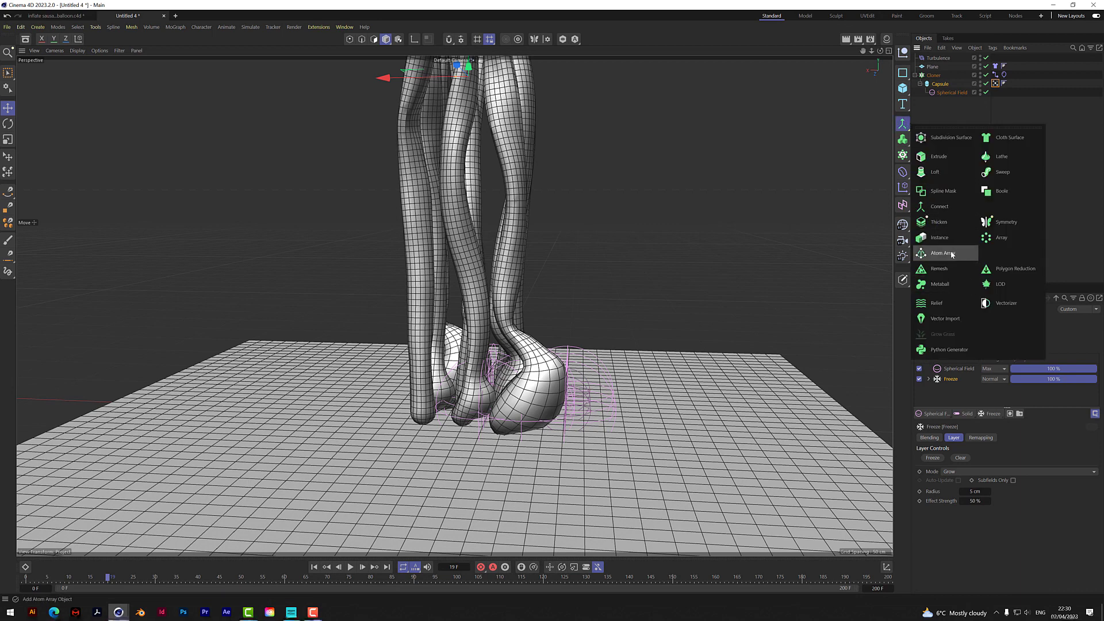
click(940, 206)
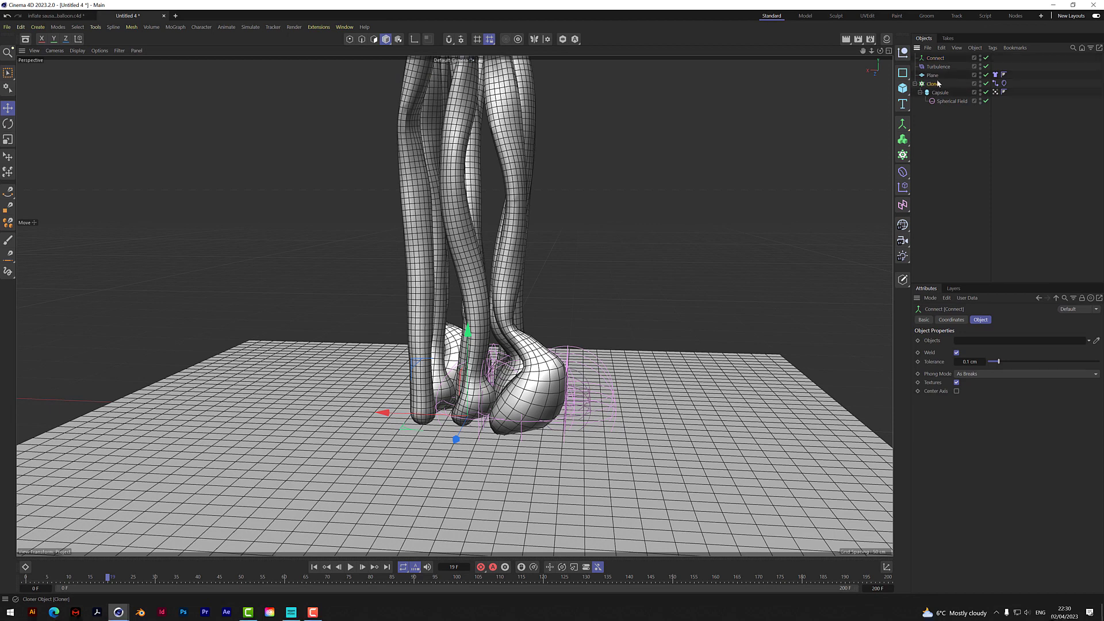
drag(933, 84, 942, 65)
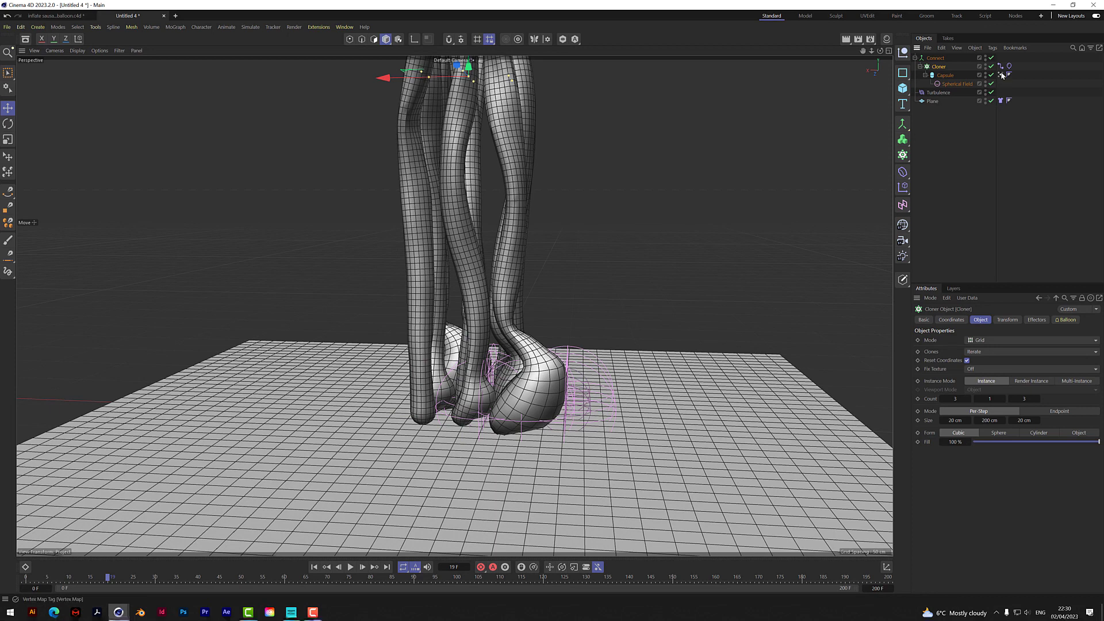
mouse_move(1000, 66)
mouse_down()
mouse_move(975, 59)
mouse_move(1000, 68)
mouse_move(1009, 59)
mouse_up()
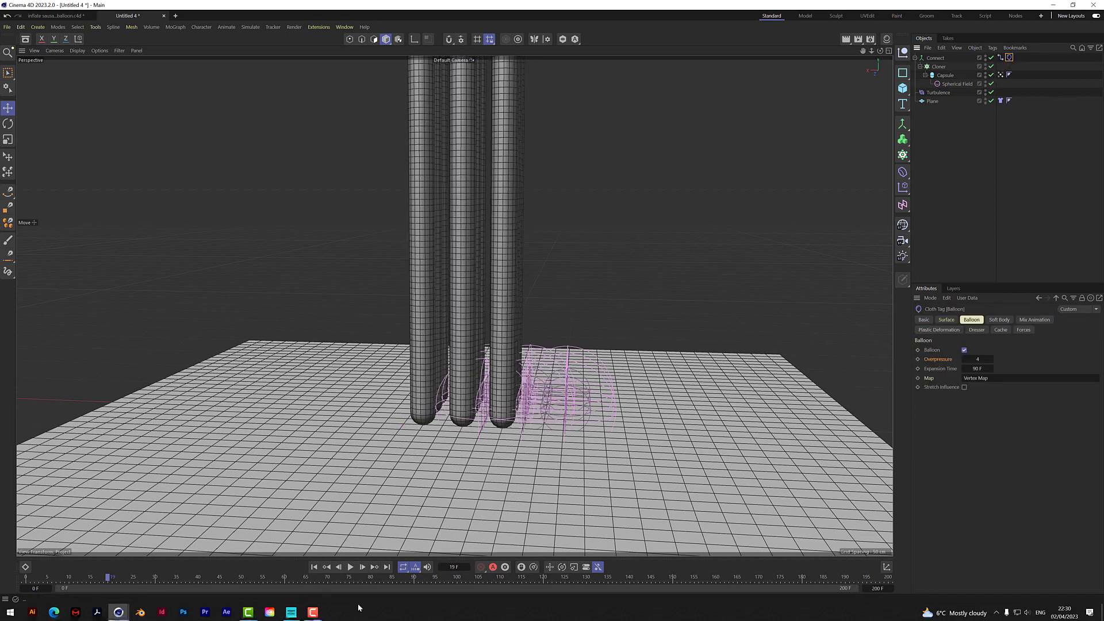
Select the Connect object's Connector tag, run the simulation briefly from the first frame to check the bases, and rewind.
click(314, 567)
click(1000, 57)
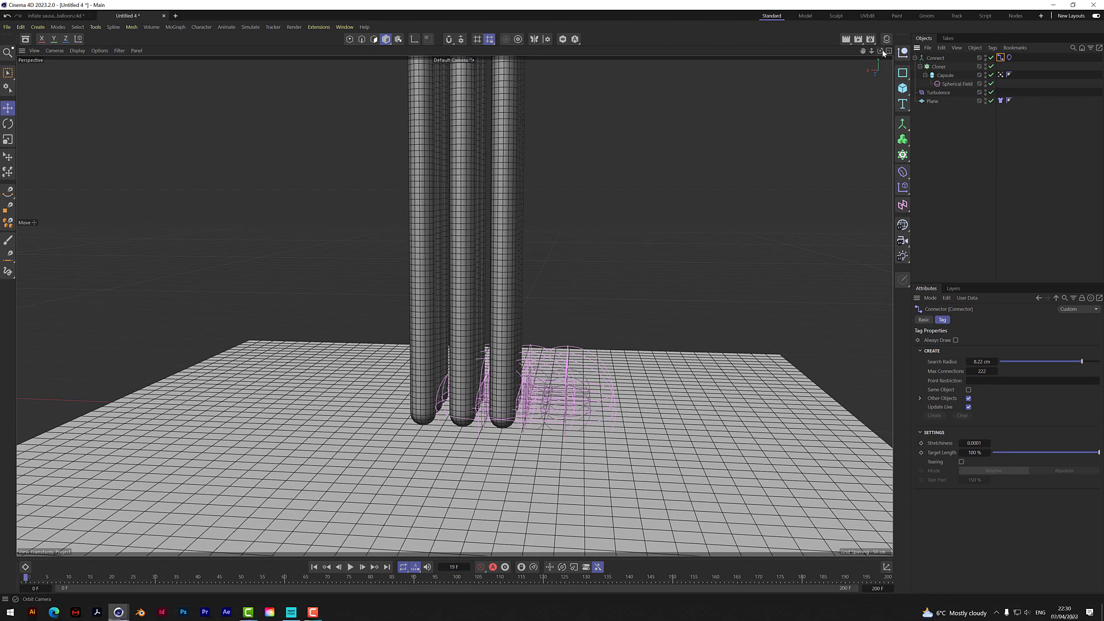
mouse_move(880, 50)
mouse_down()
mouse_move(879, 17)
mouse_move(880, 35)
mouse_up()
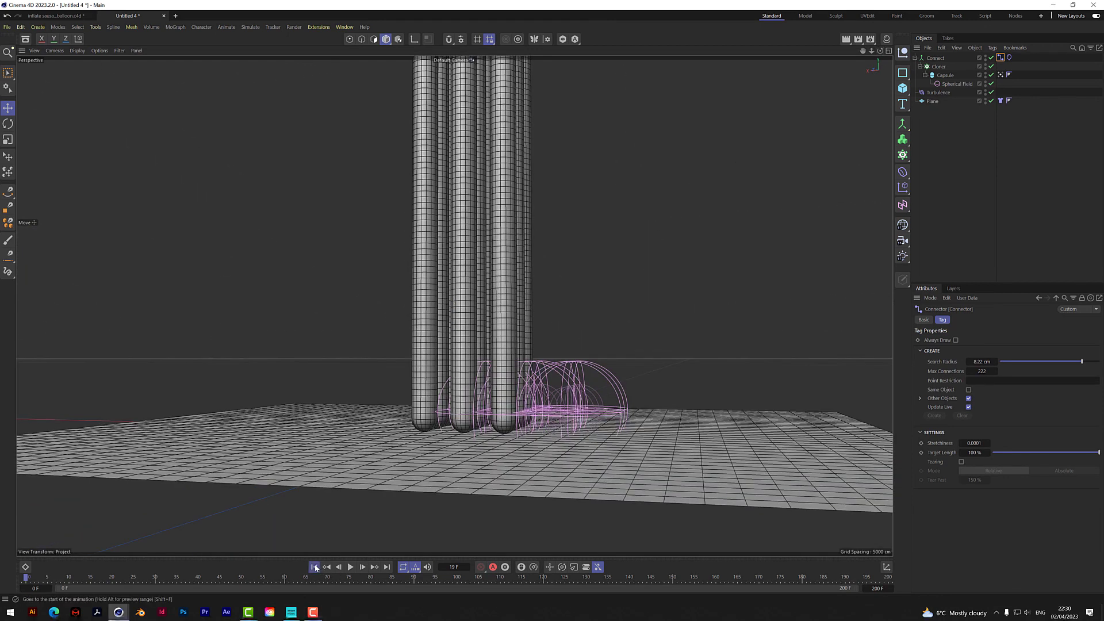
click(350, 567)
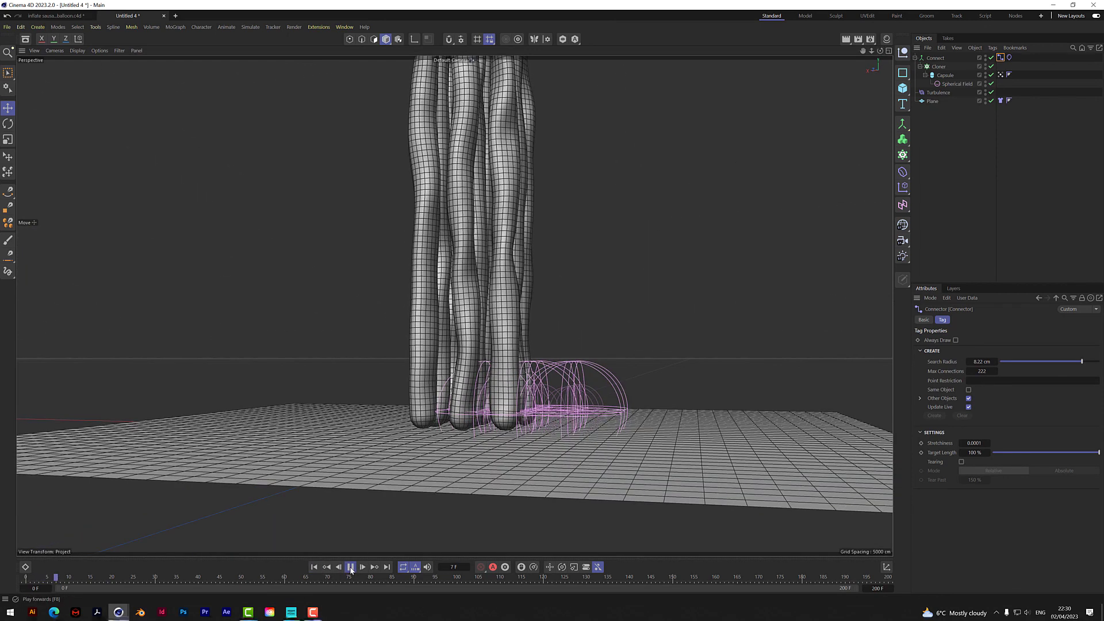
click(350, 567)
click(315, 566)
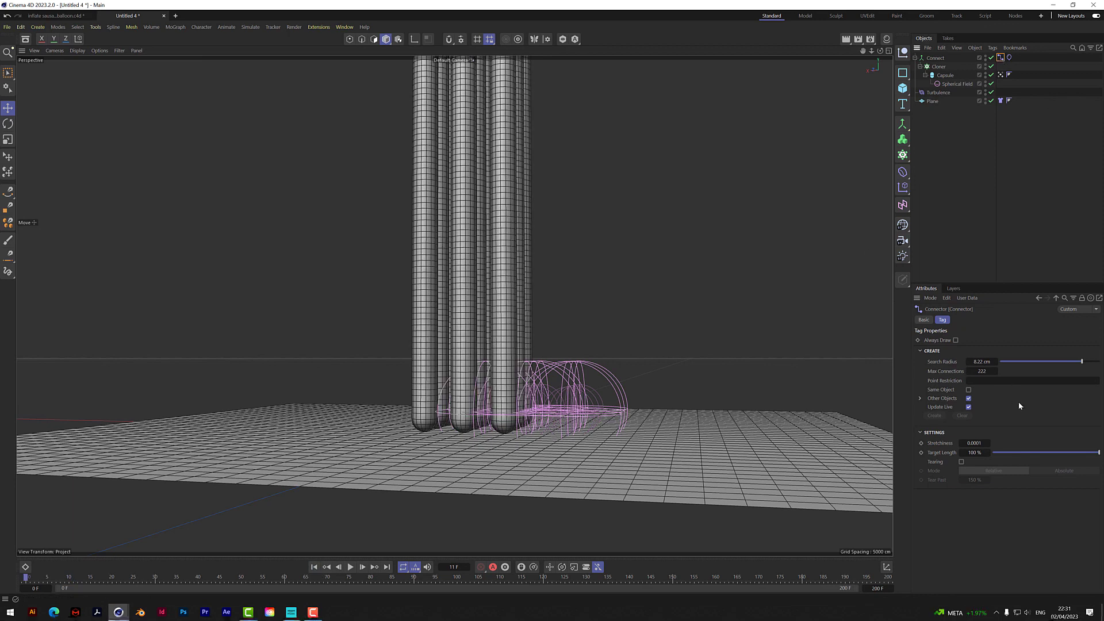
Check the Connector tag in the inflate sausage balloon project, then fine-tune this scene's Connector search radius.
click(56, 15)
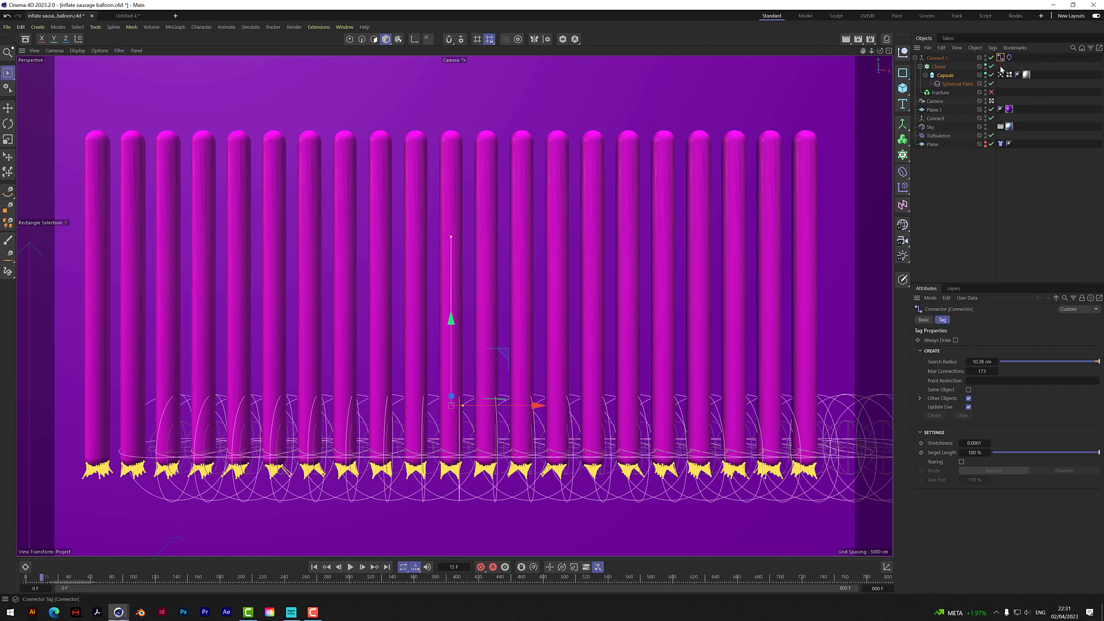
click(125, 16)
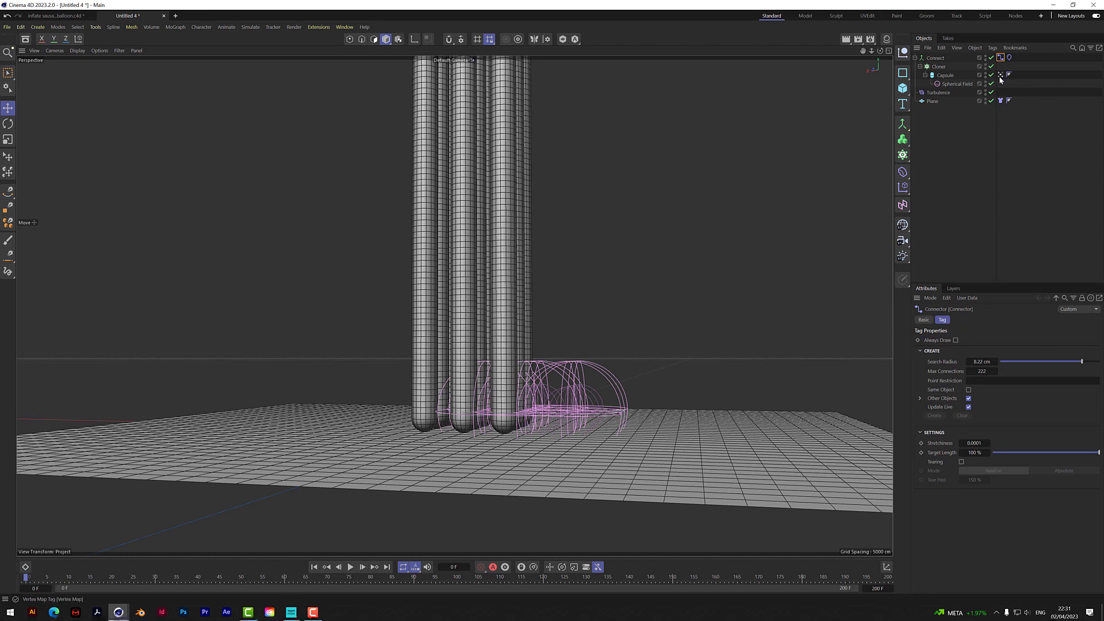
click(1000, 58)
drag(984, 368, 990, 368)
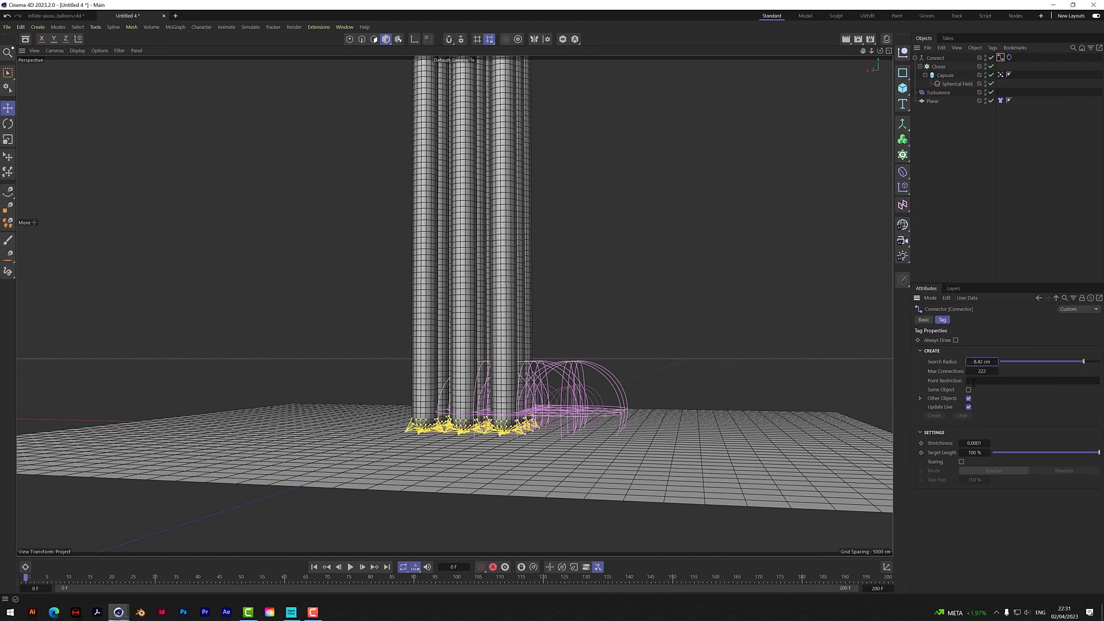
drag(981, 361, 969, 361)
Disable the Cloner and Connect objects and select the capsule's Vertex Map tag to examine its weights.
click(1000, 75)
click(946, 75)
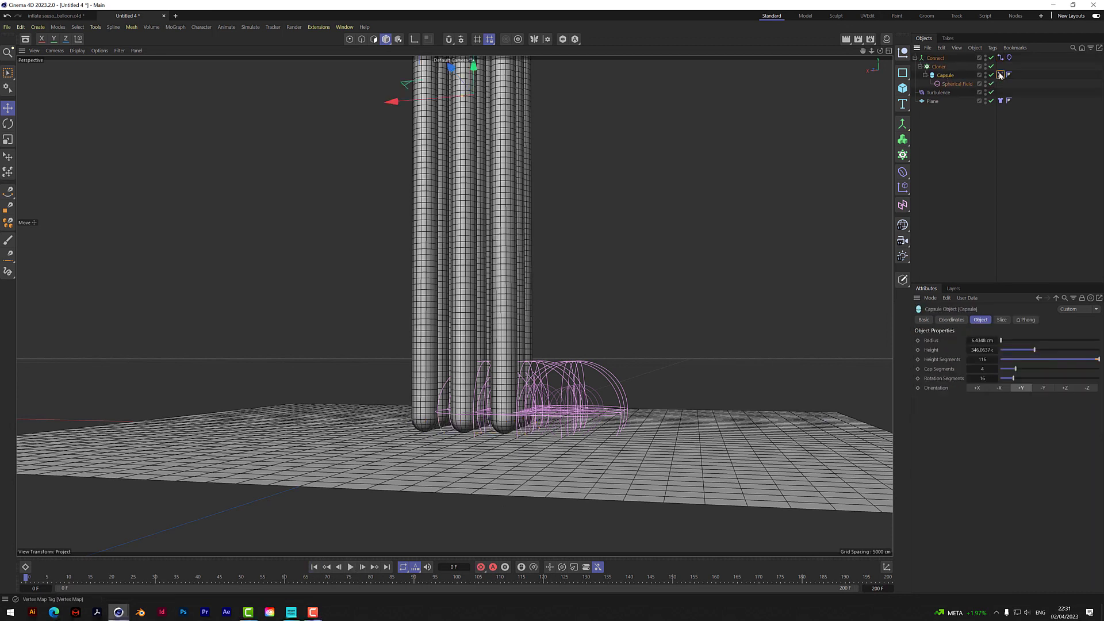
click(999, 112)
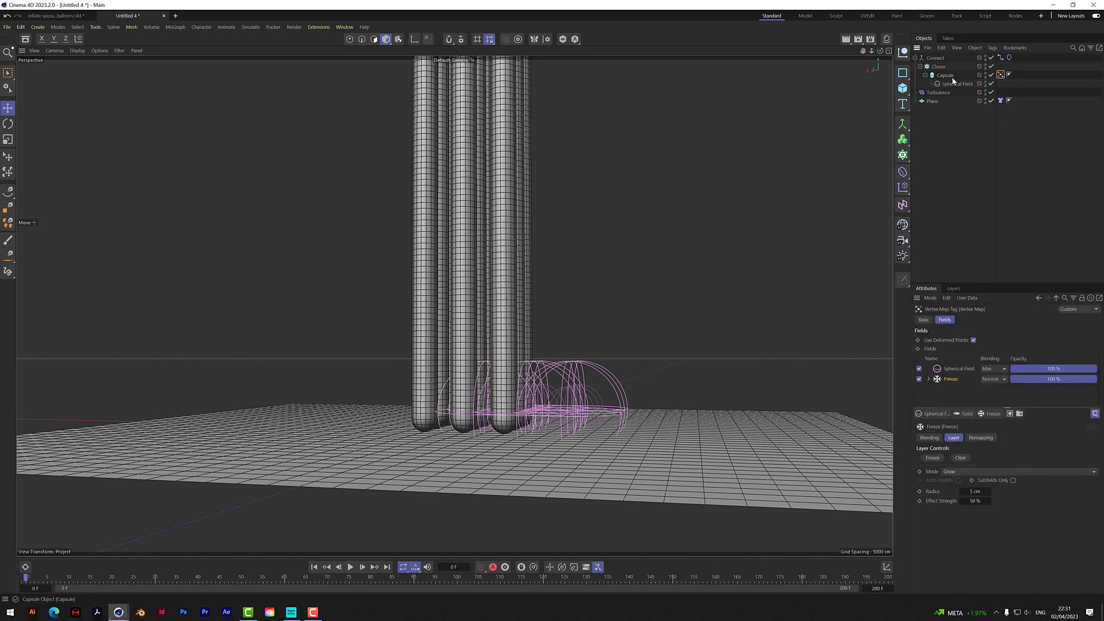
click(991, 67)
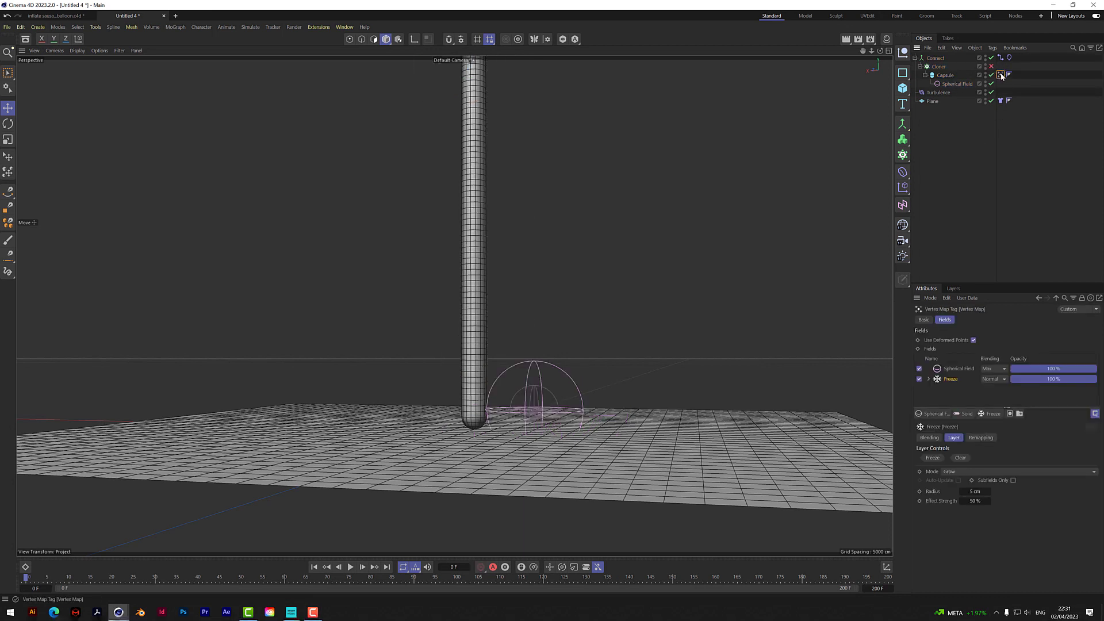
click(953, 76)
click(1000, 75)
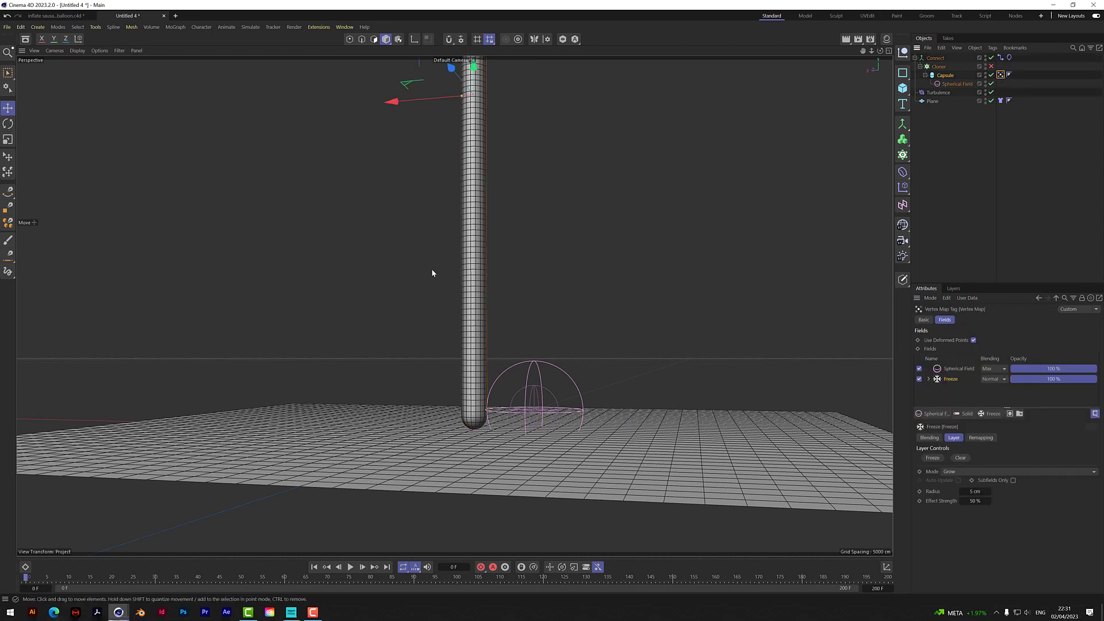
click(991, 58)
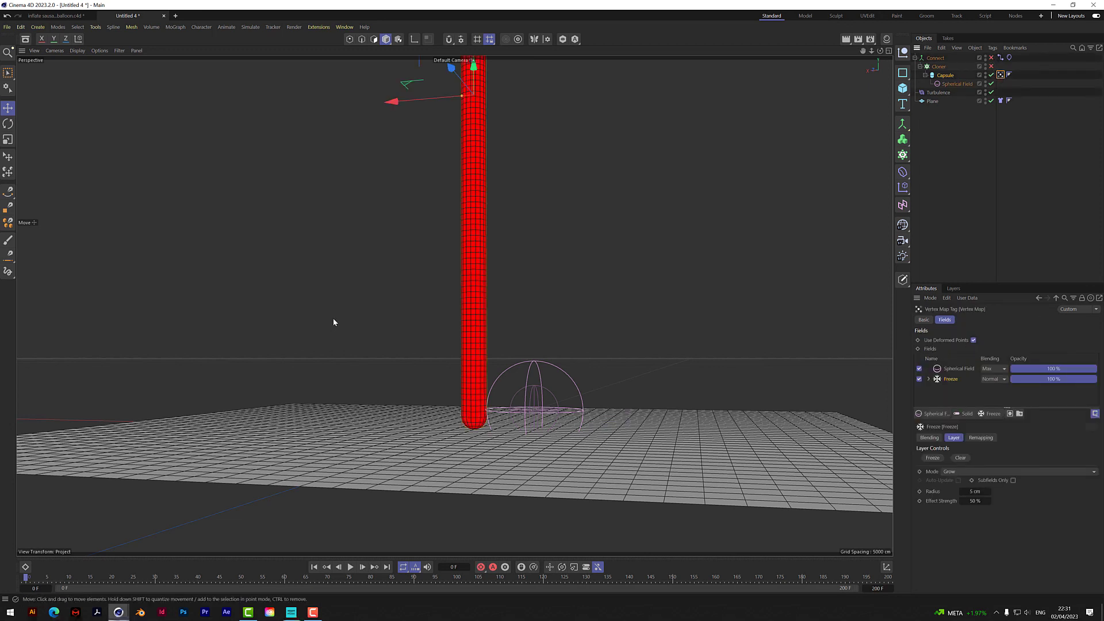
Re-enable the Cloner and Connect objects and run the balloon simulation to about frame 74.
click(991, 66)
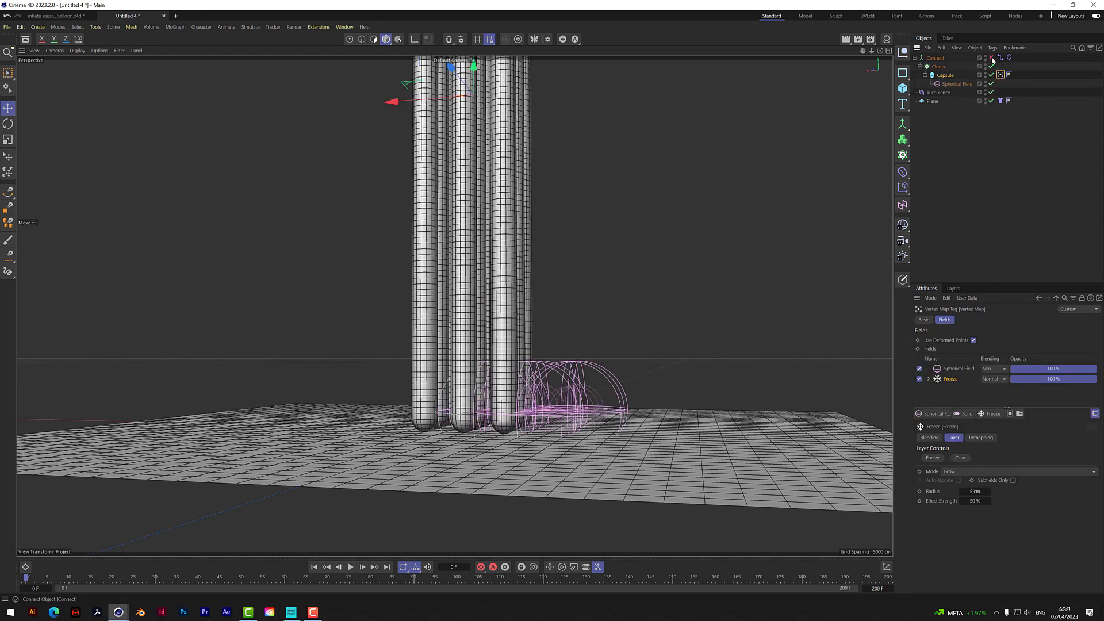
click(991, 58)
click(350, 567)
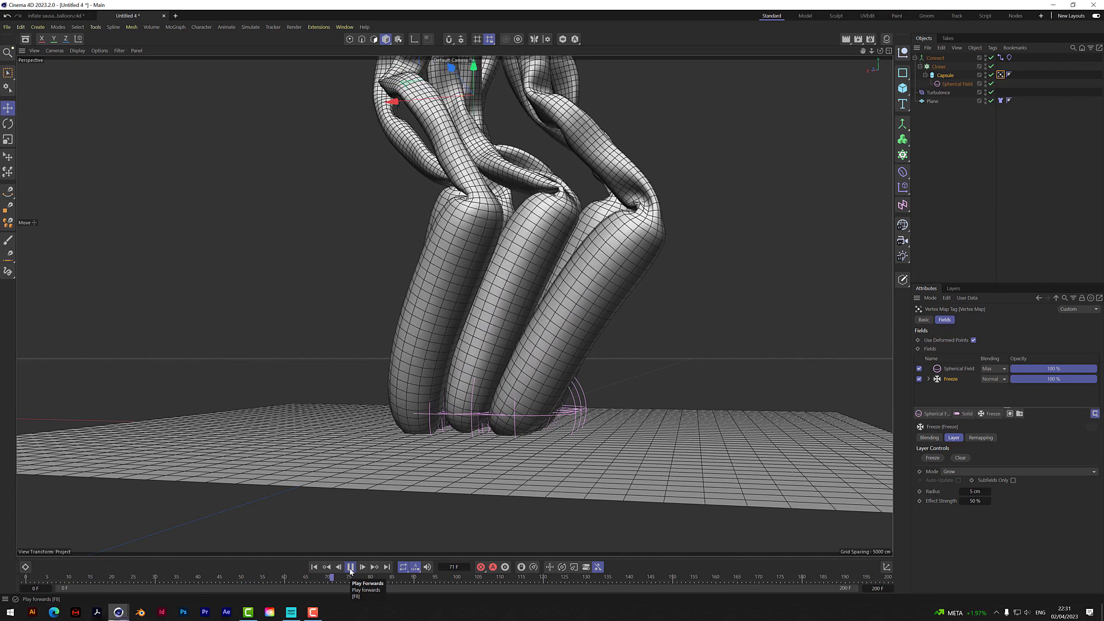
click(350, 568)
drag(872, 51, 901, 61)
click(932, 140)
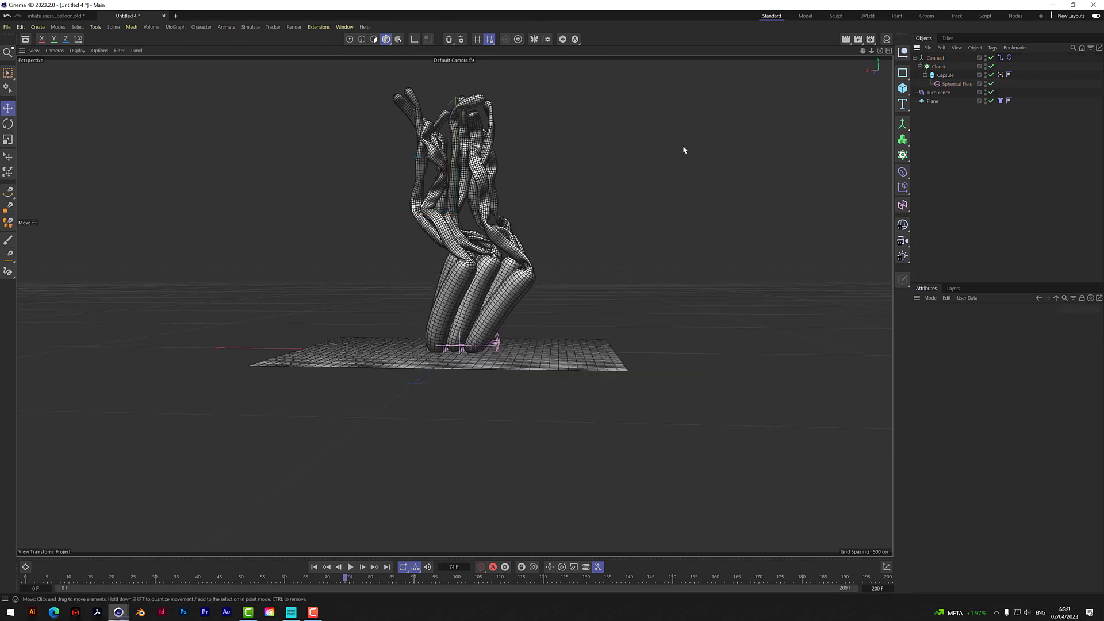
Examine the colours of the inflated and deflated balloon parts in the Picture Viewer render.
mouse_move(120, 613)
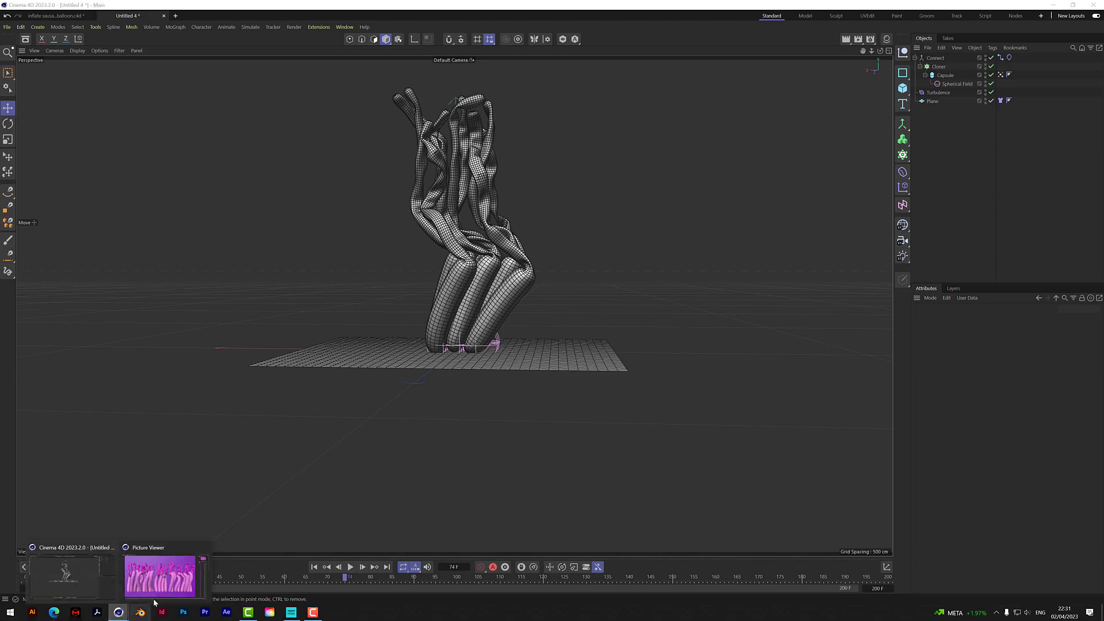
click(157, 573)
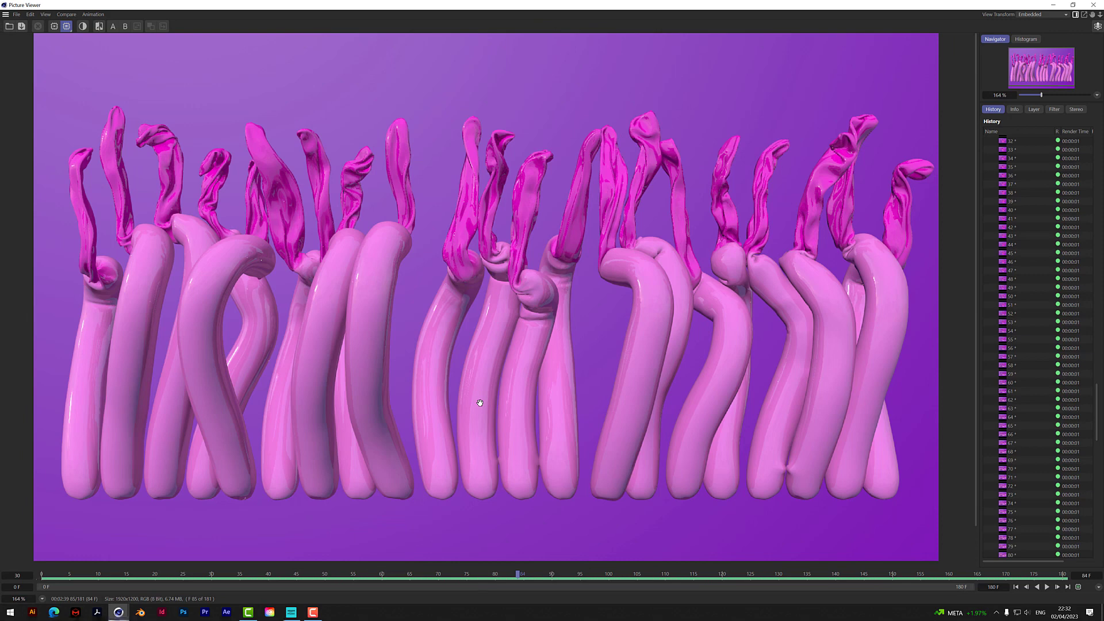
click(1053, 4)
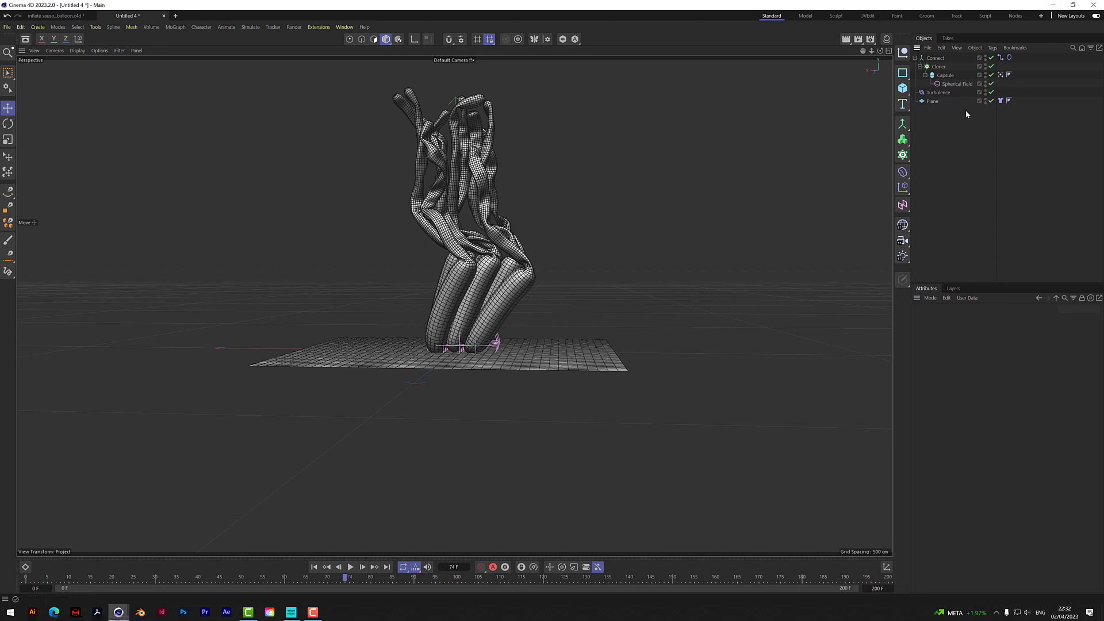
Add a Vertex Color tag to the Capsule with Use Fields enabled and open its field list.
click(947, 75)
right_click(949, 77)
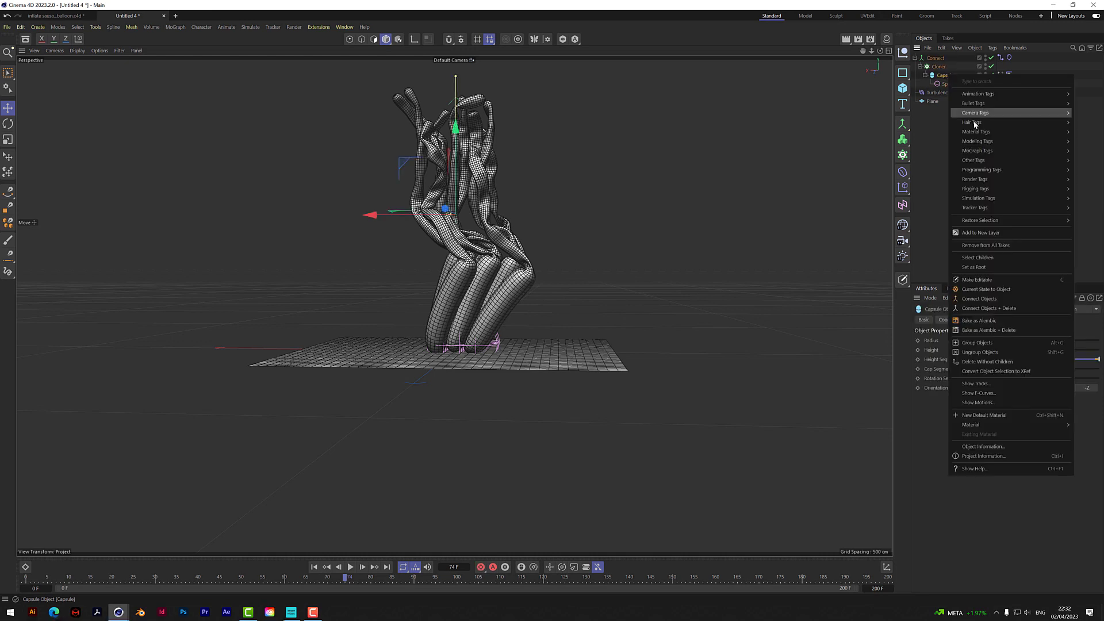
mouse_move(979, 162)
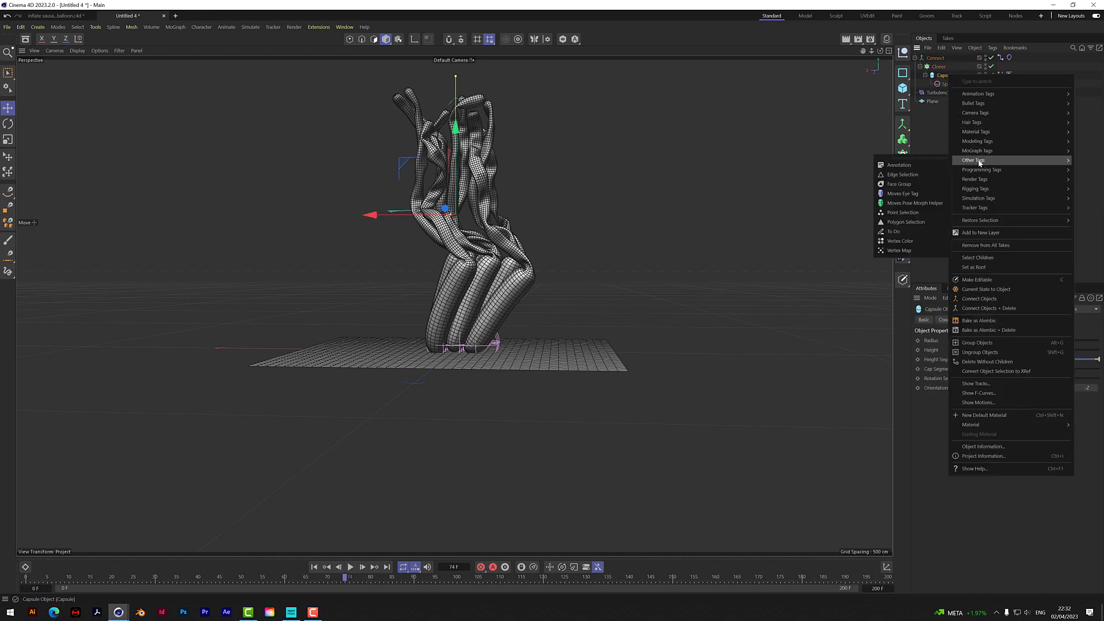
click(905, 242)
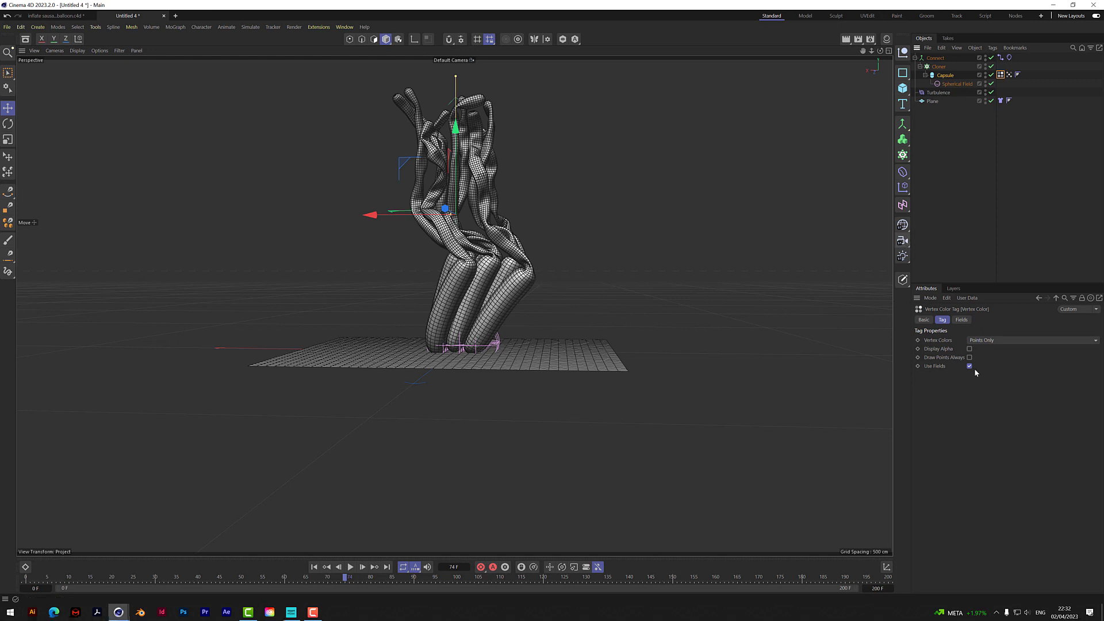
click(961, 320)
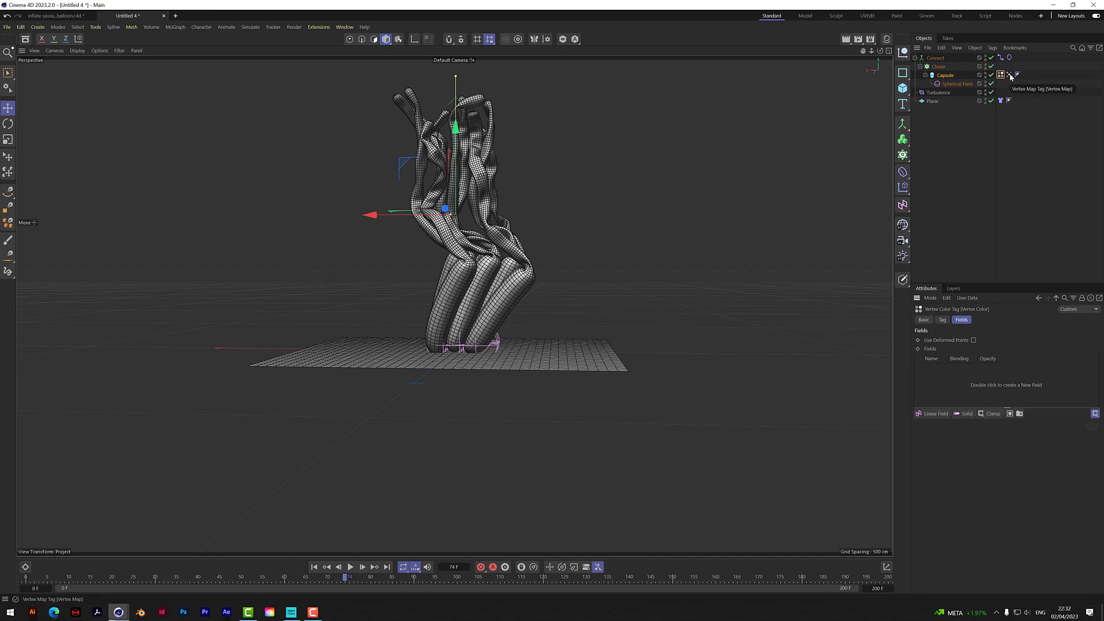
Add the capsule's Vertex Map as a field in the Vertex Color tag and set its mode to Index.
click(1010, 75)
drag(981, 263, 979, 368)
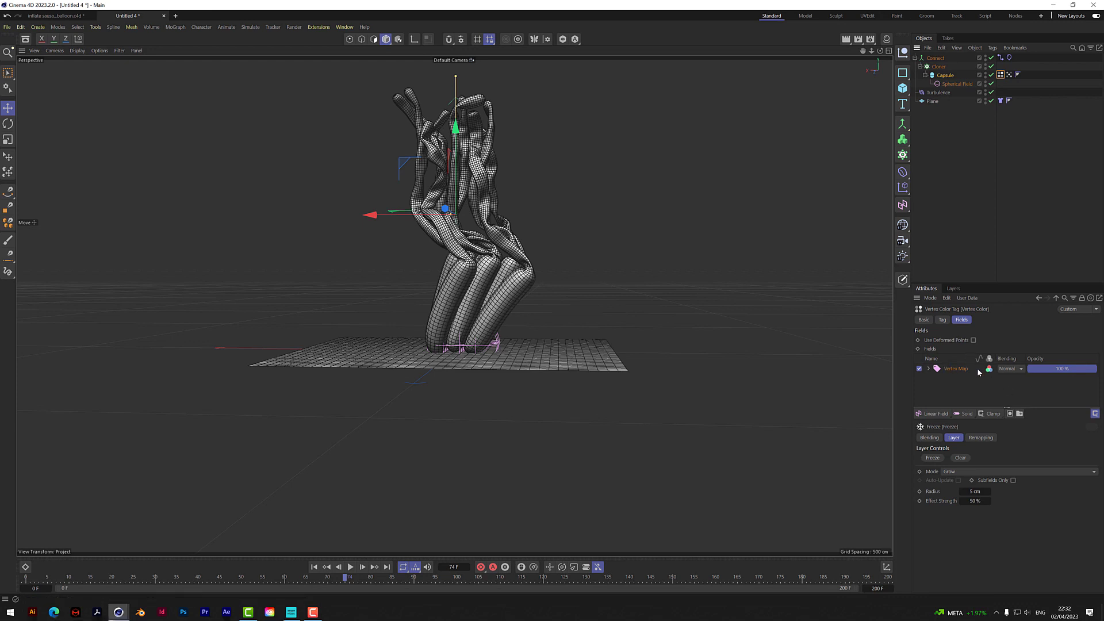
click(954, 370)
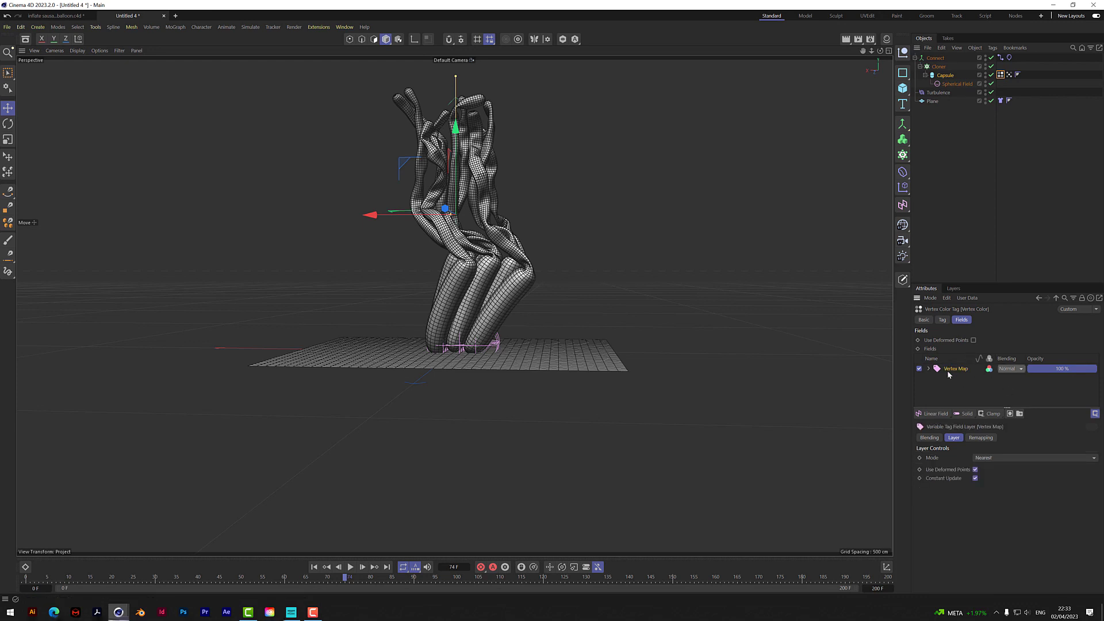
click(988, 460)
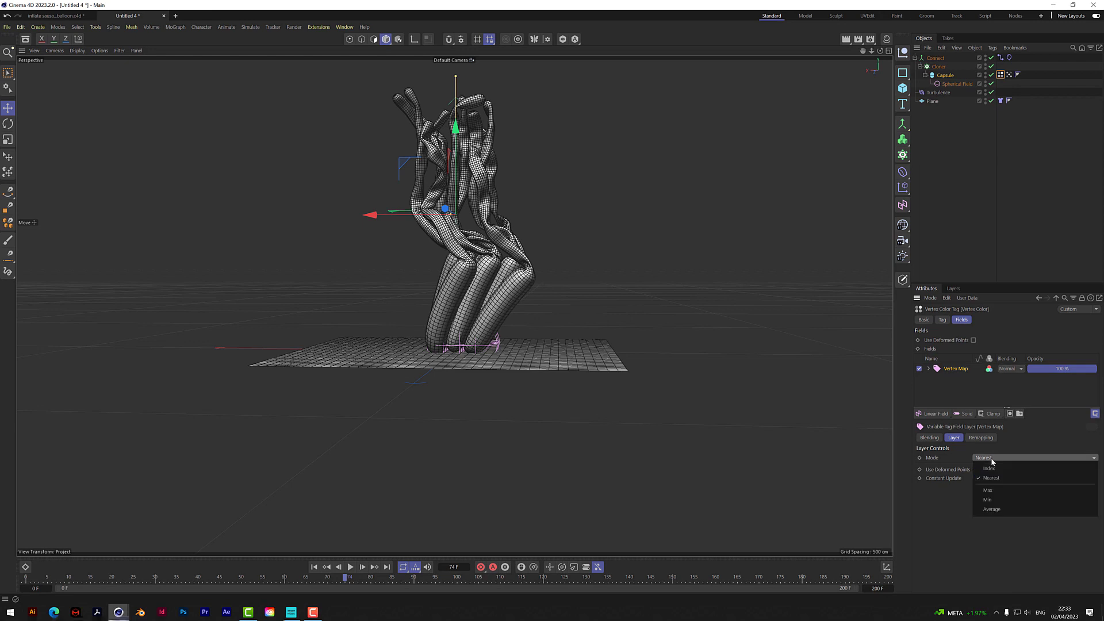
click(994, 473)
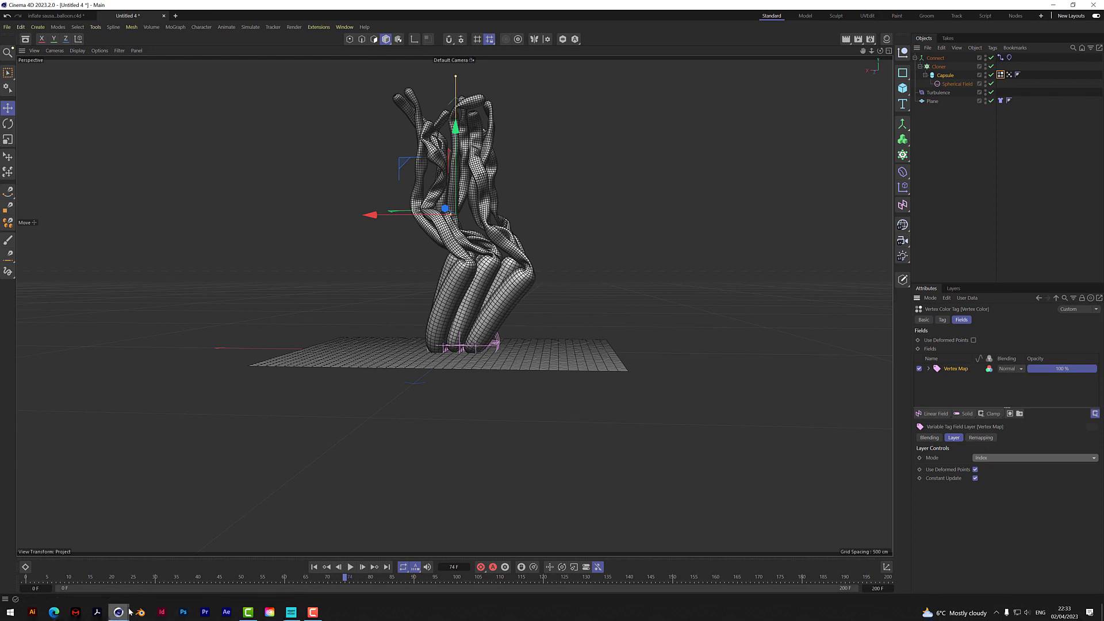
Review the rendered balloons again as a colour reference for the Vertex Color tag.
mouse_move(119, 611)
click(163, 578)
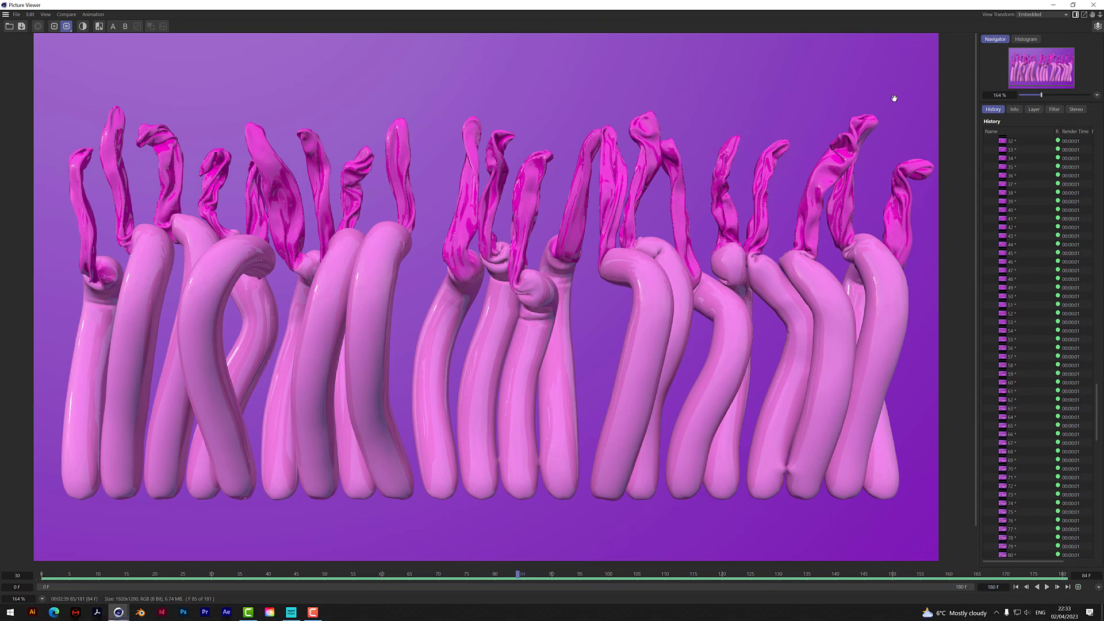
click(1052, 5)
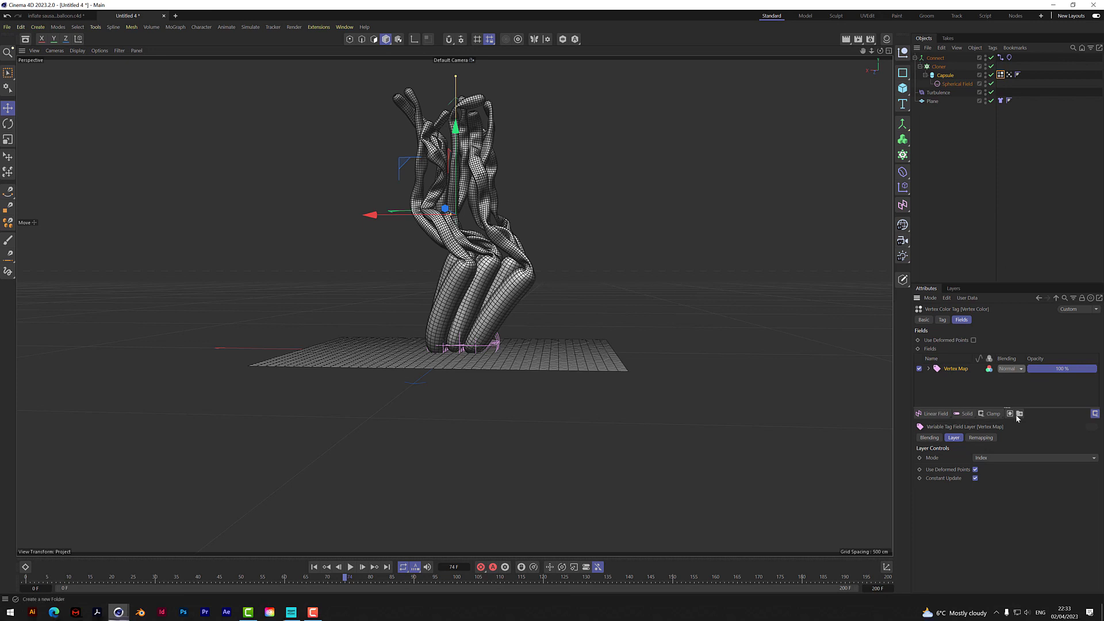
Enable remapping on the Vertex Map field layer and set its color remap mode to Gradient.
click(981, 438)
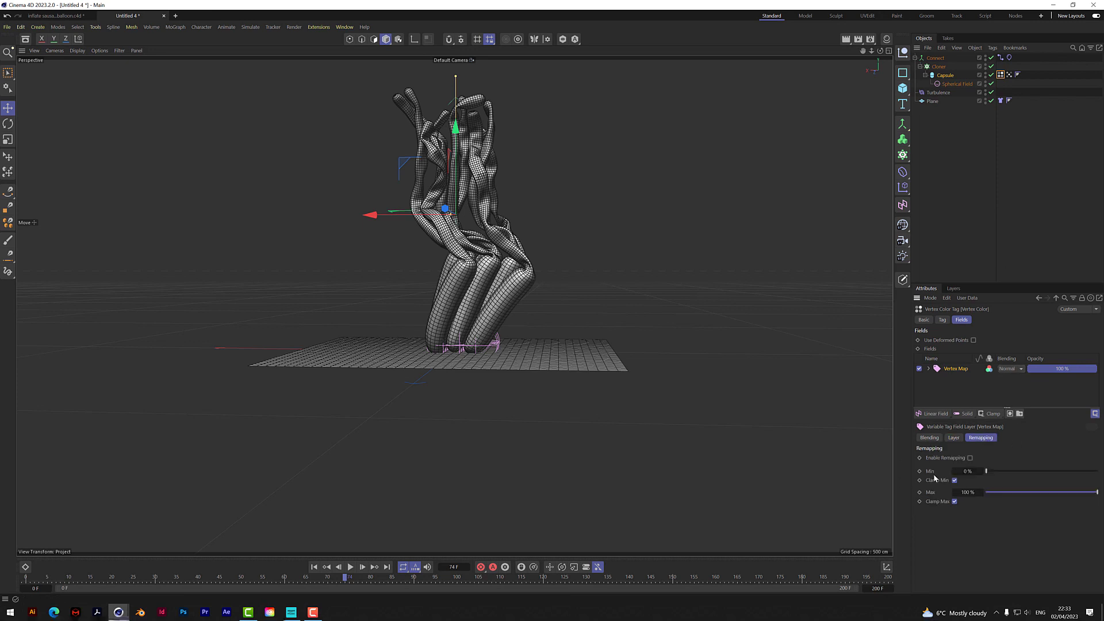
click(970, 458)
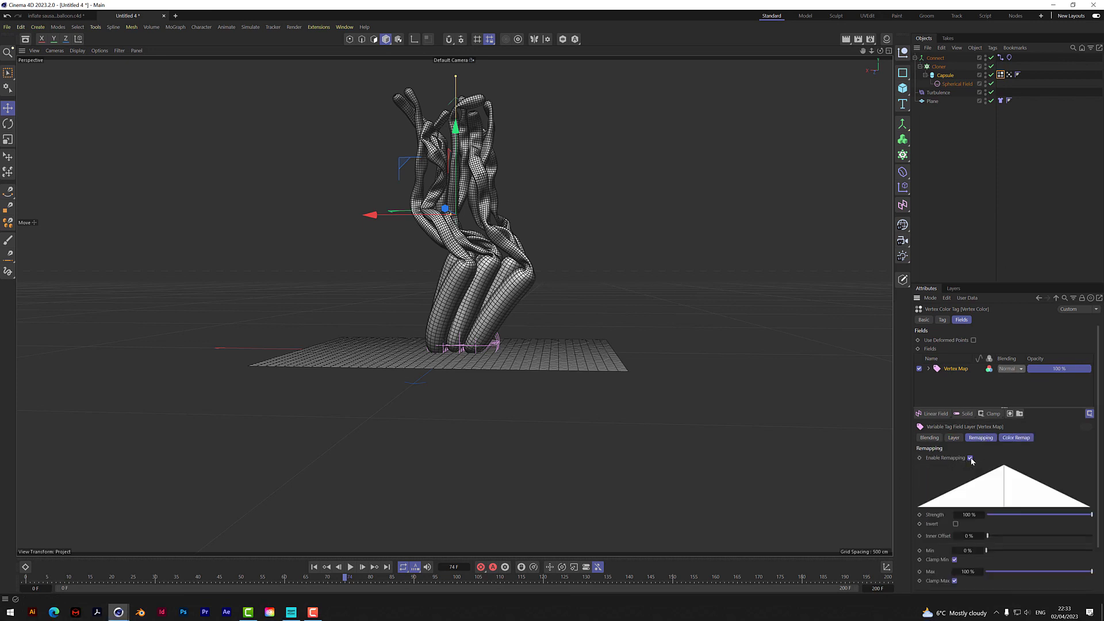
click(1019, 439)
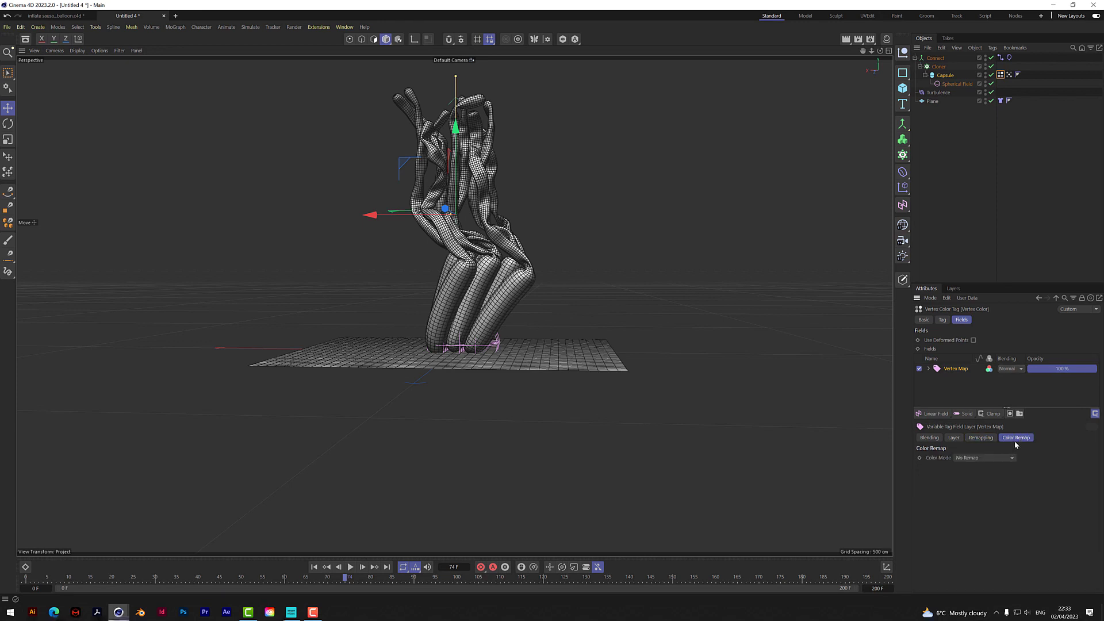
click(971, 458)
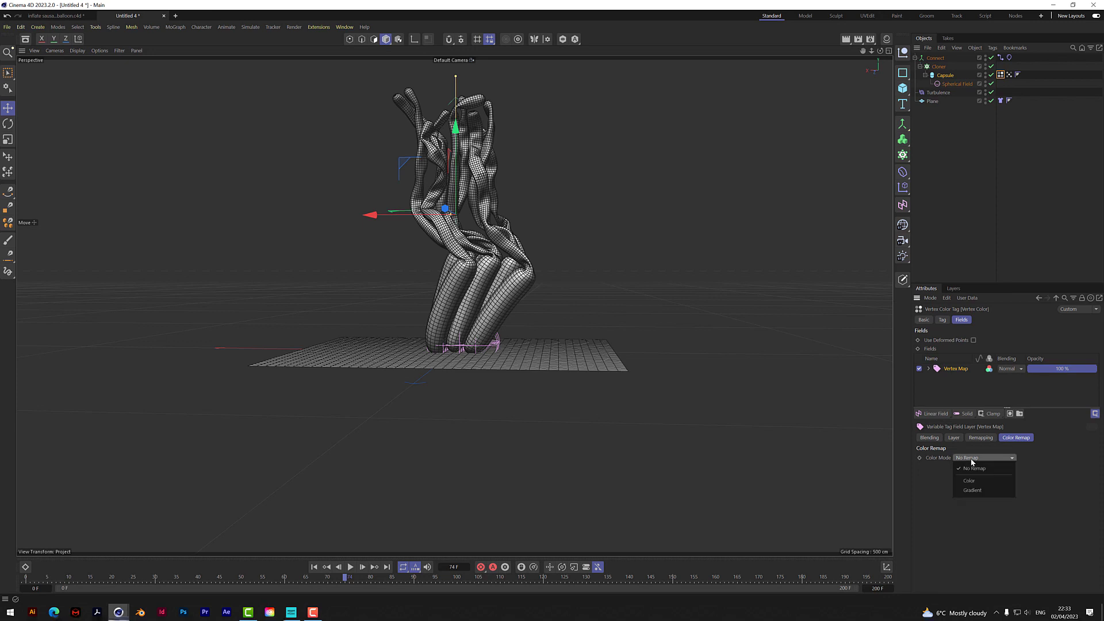
click(973, 491)
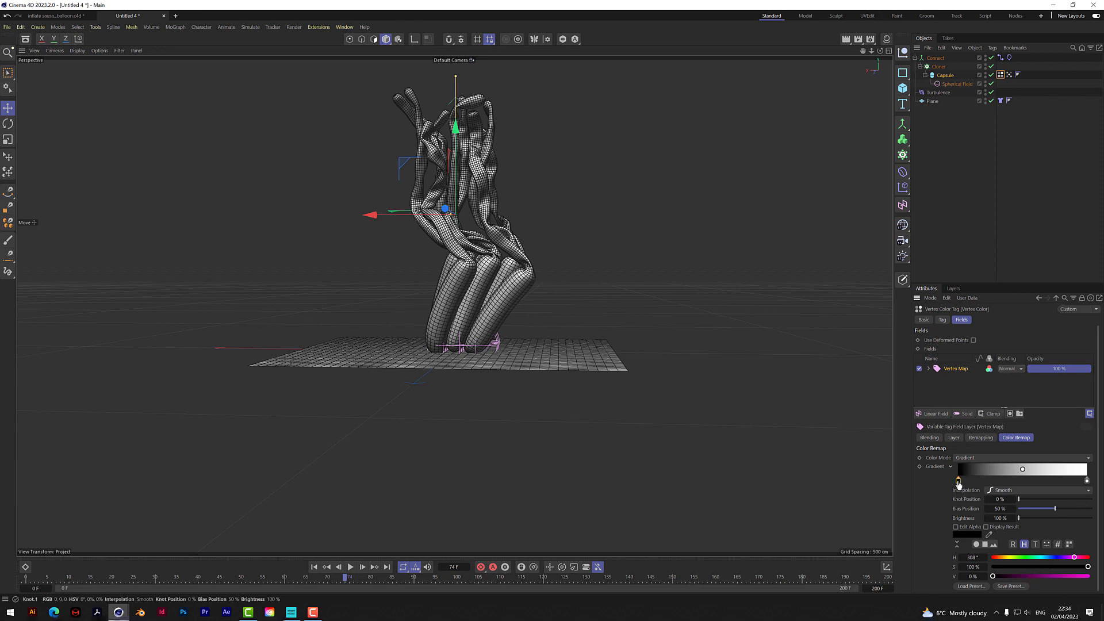
Colour the gradient from saturated blue at hue 227° and 100% value to pale blue at 27% saturation.
click(1053, 558)
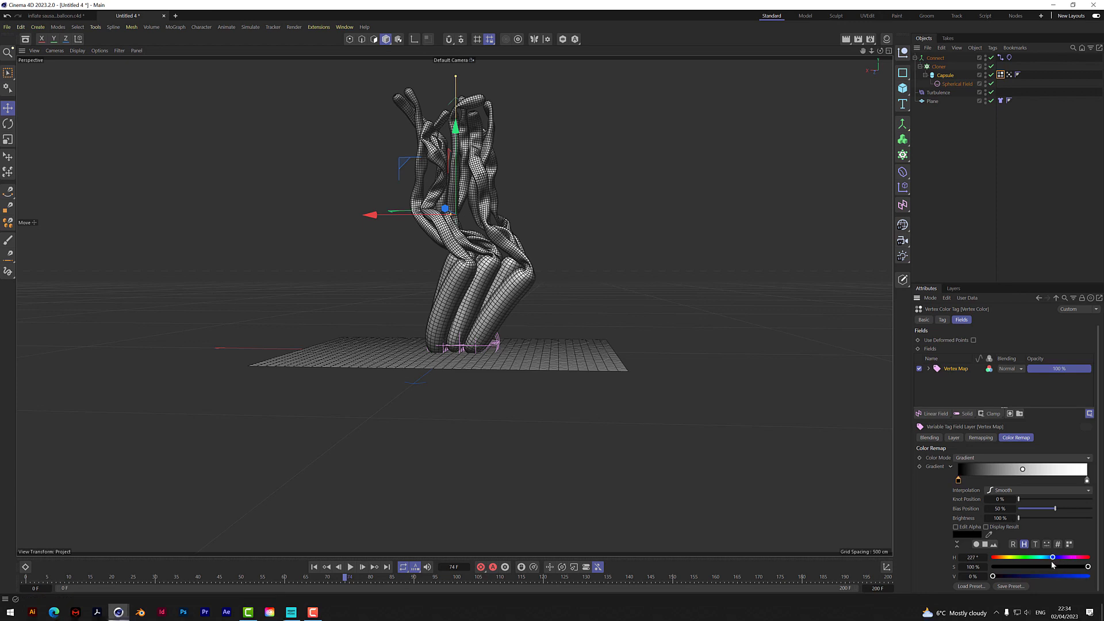
drag(1063, 576, 1102, 582)
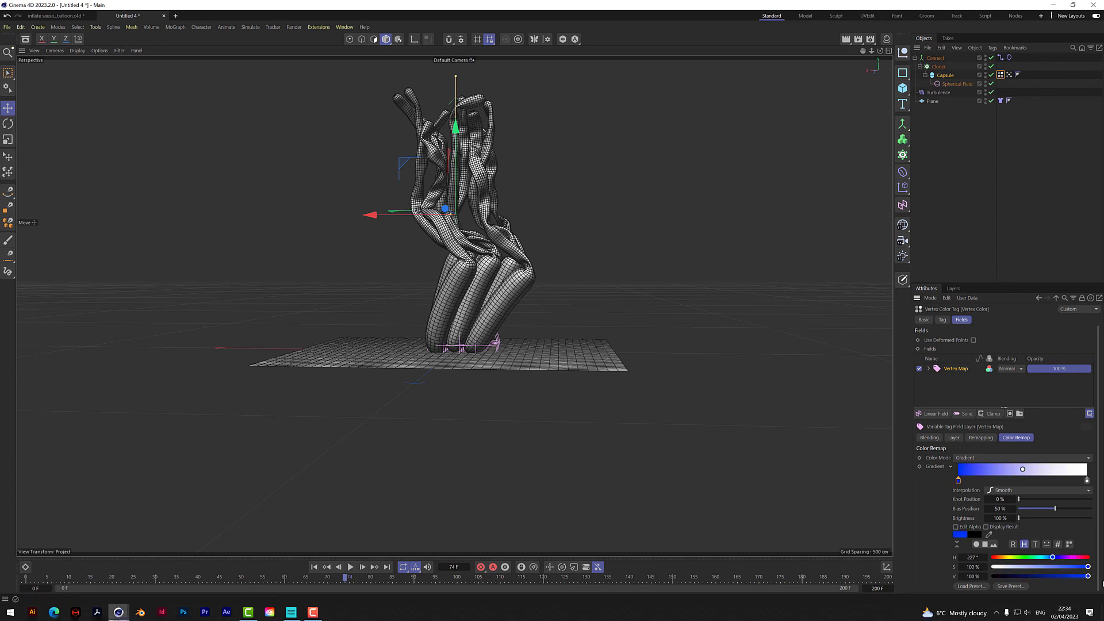
click(1087, 481)
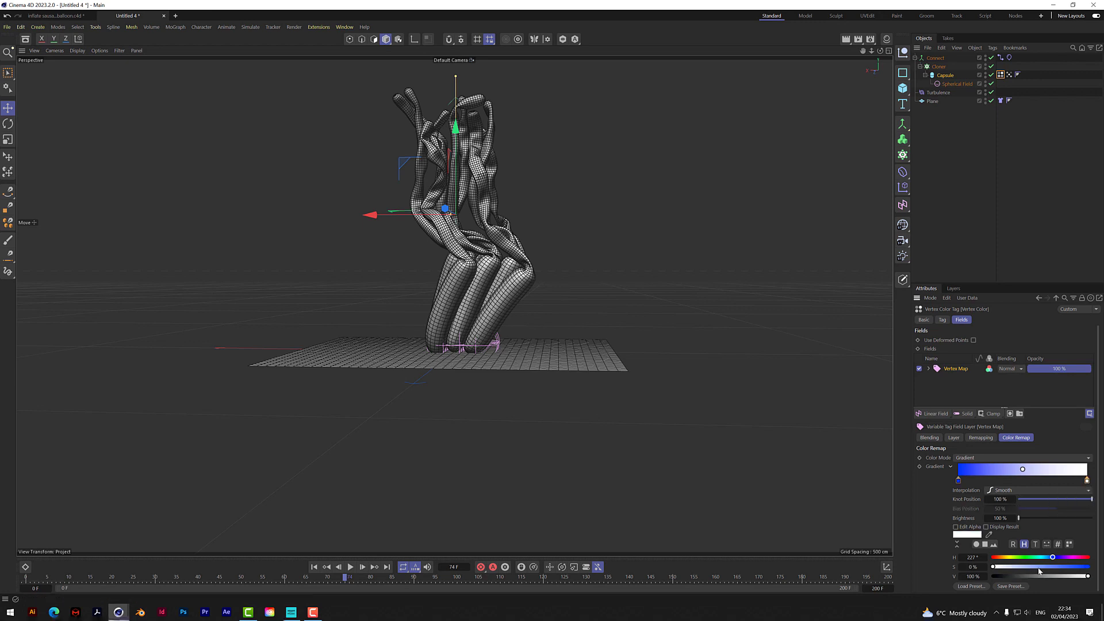
drag(1019, 568, 1027, 569)
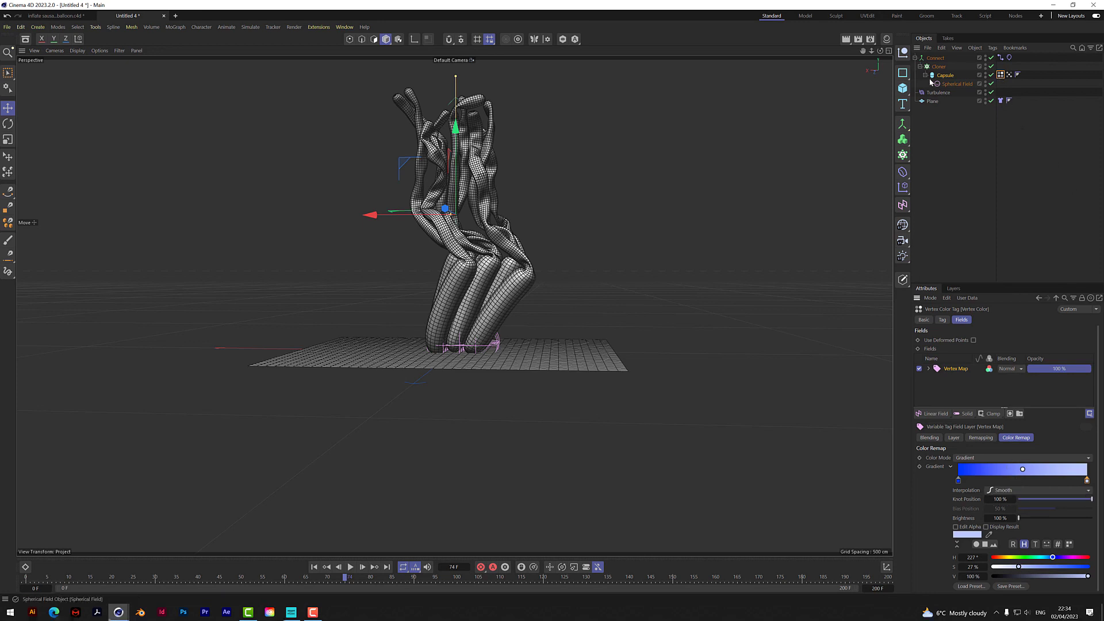
Disable the Cloner and Connect objects and select the Vertex Color tag to inspect the colours on the single capsule.
click(988, 74)
click(990, 66)
click(991, 58)
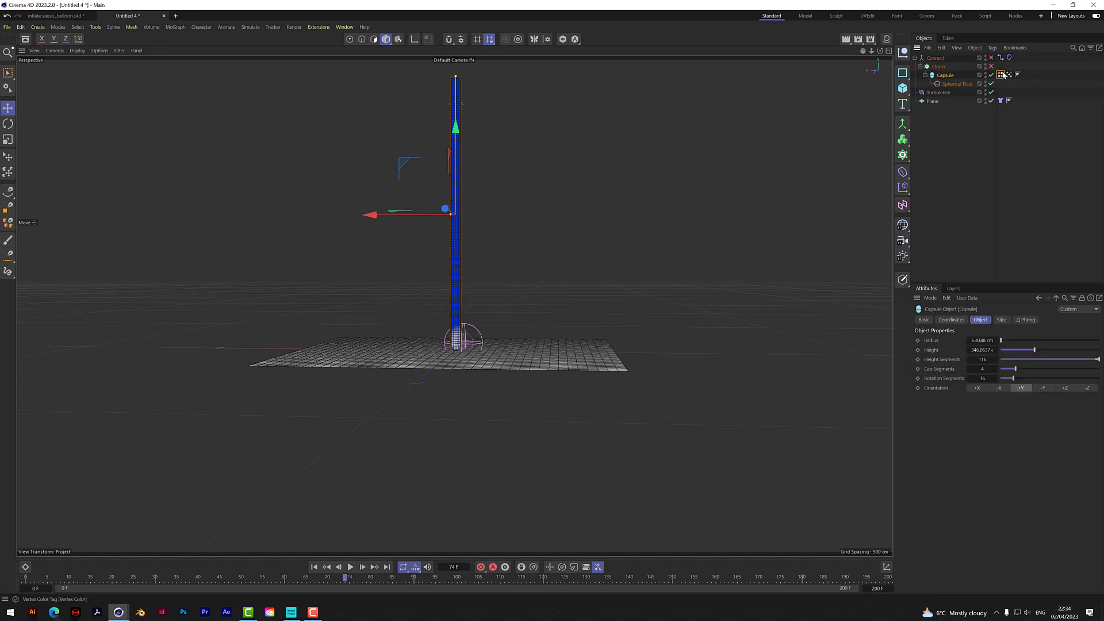
click(1001, 75)
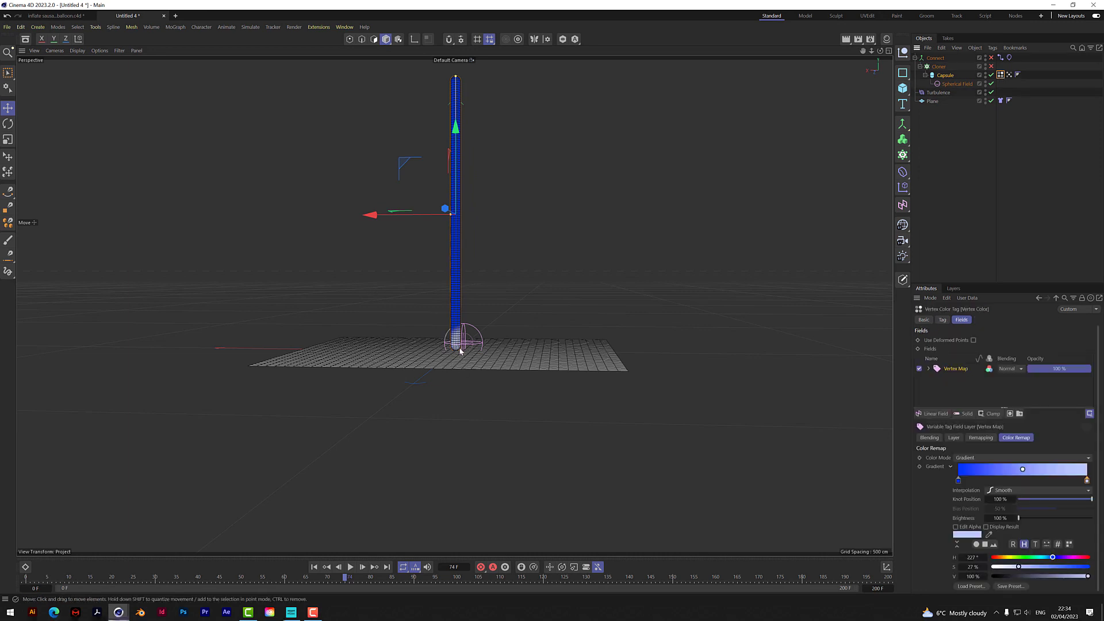
Play the colour growth from the first frame and set the gradient's light blue end knot to 62% saturation.
click(314, 566)
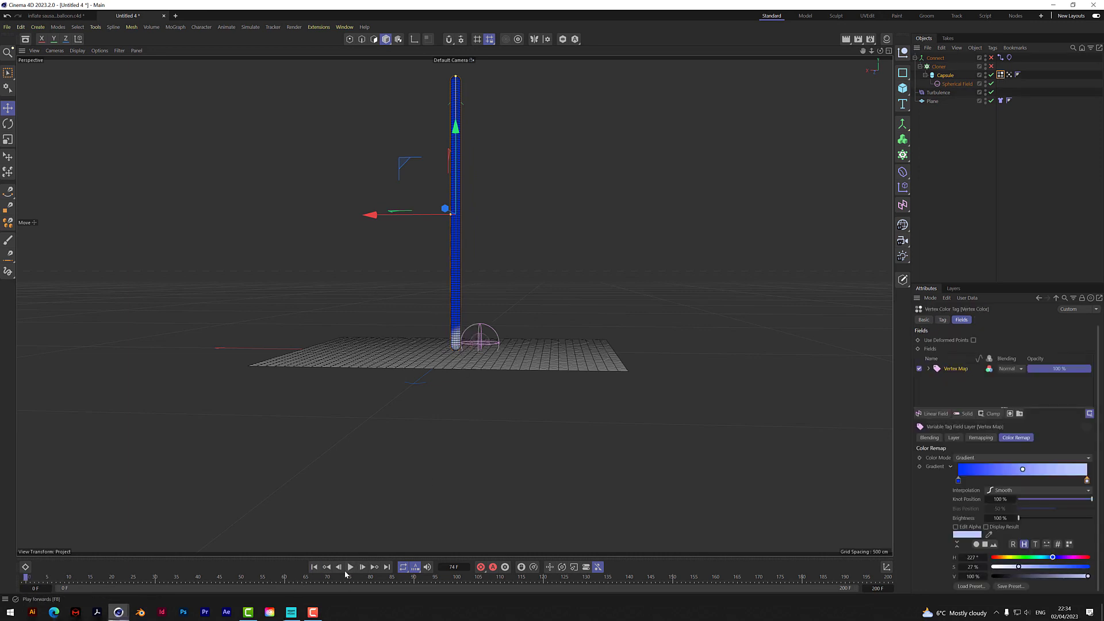
click(350, 567)
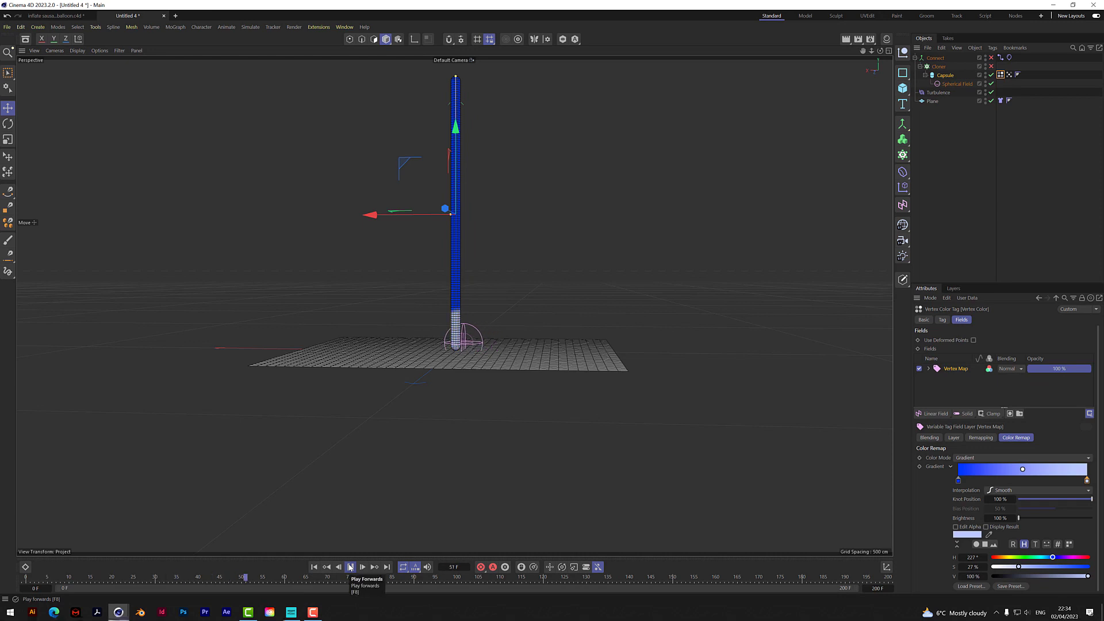
click(350, 567)
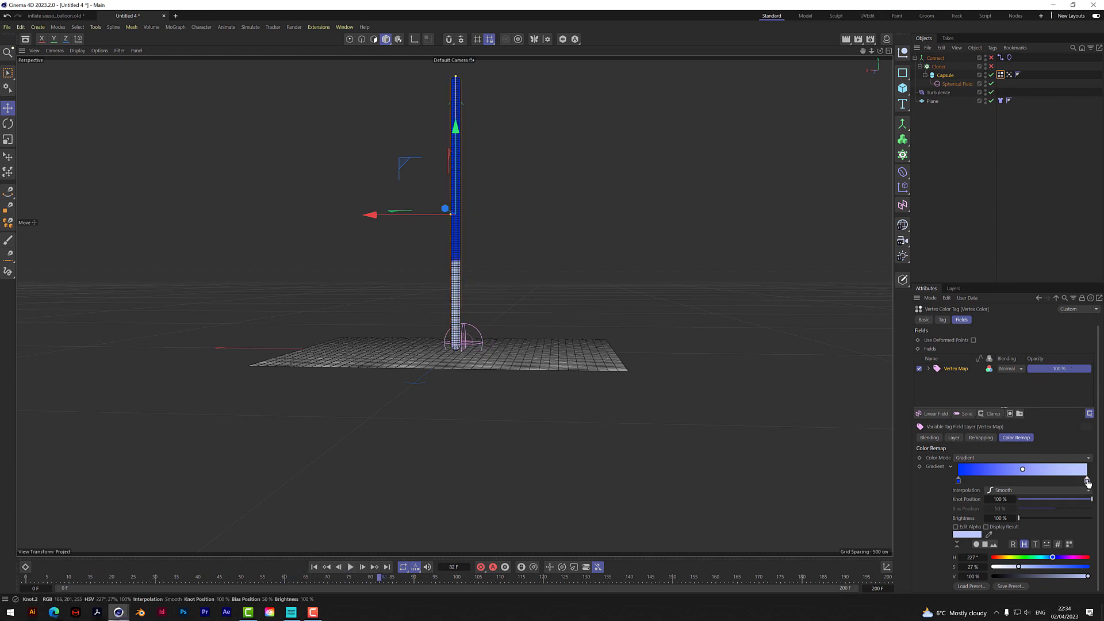
click(1041, 568)
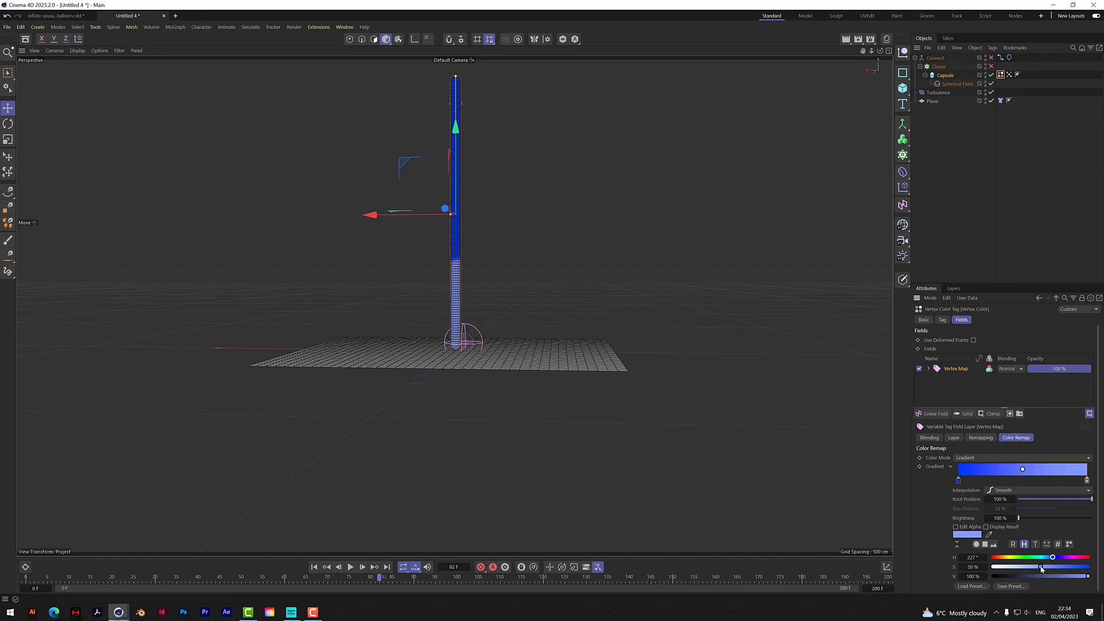
drag(1042, 568, 1053, 570)
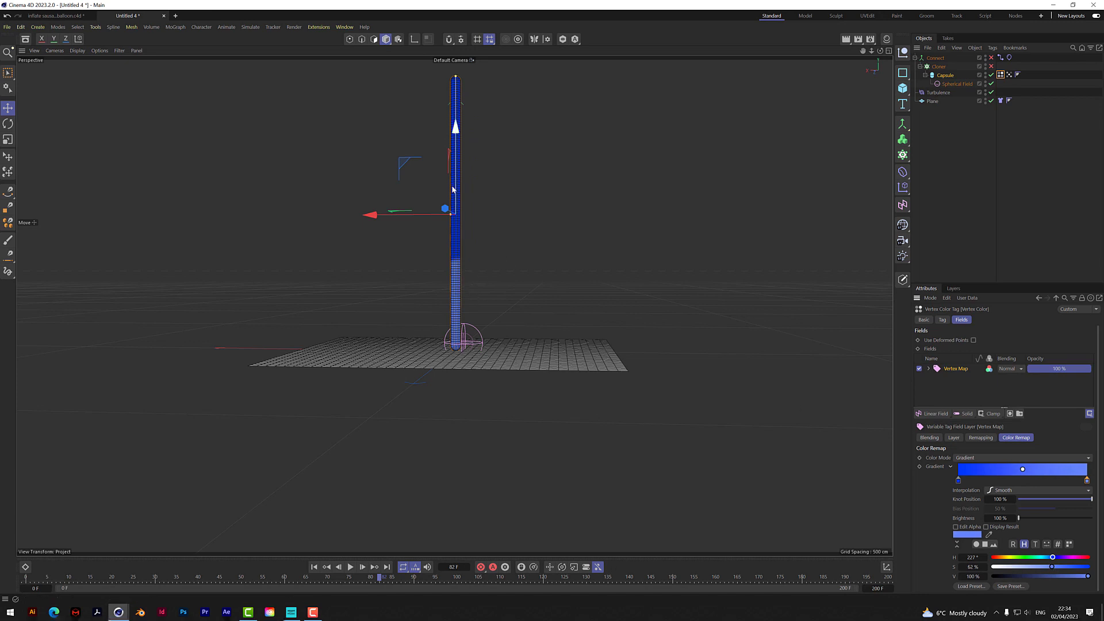
Replay the colour growth from the start and render the view to check the capsule's colour.
click(313, 568)
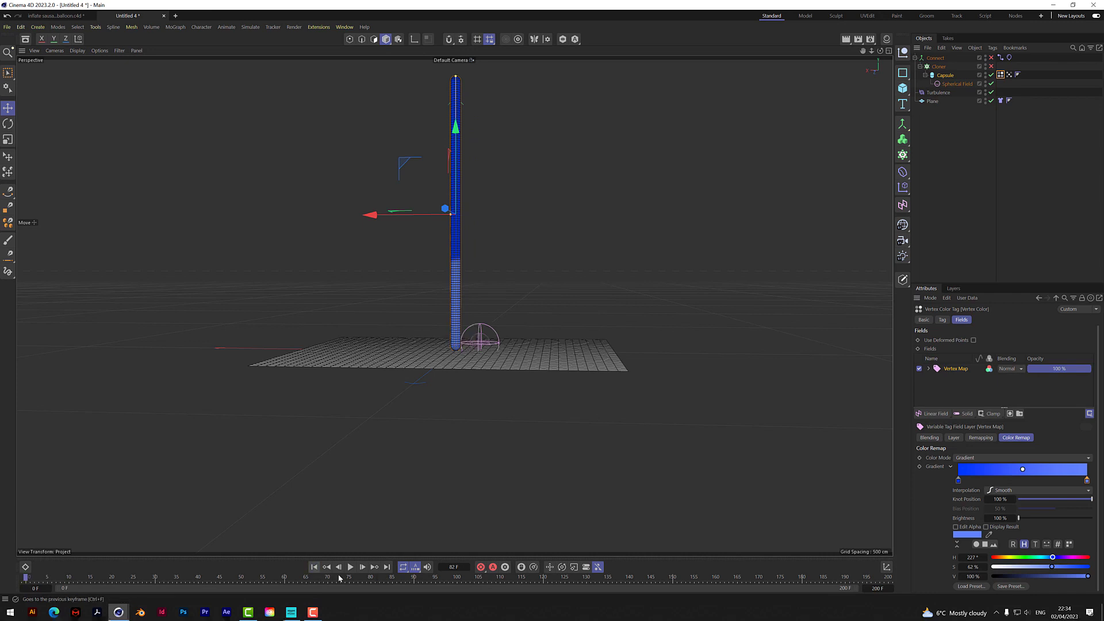
click(350, 567)
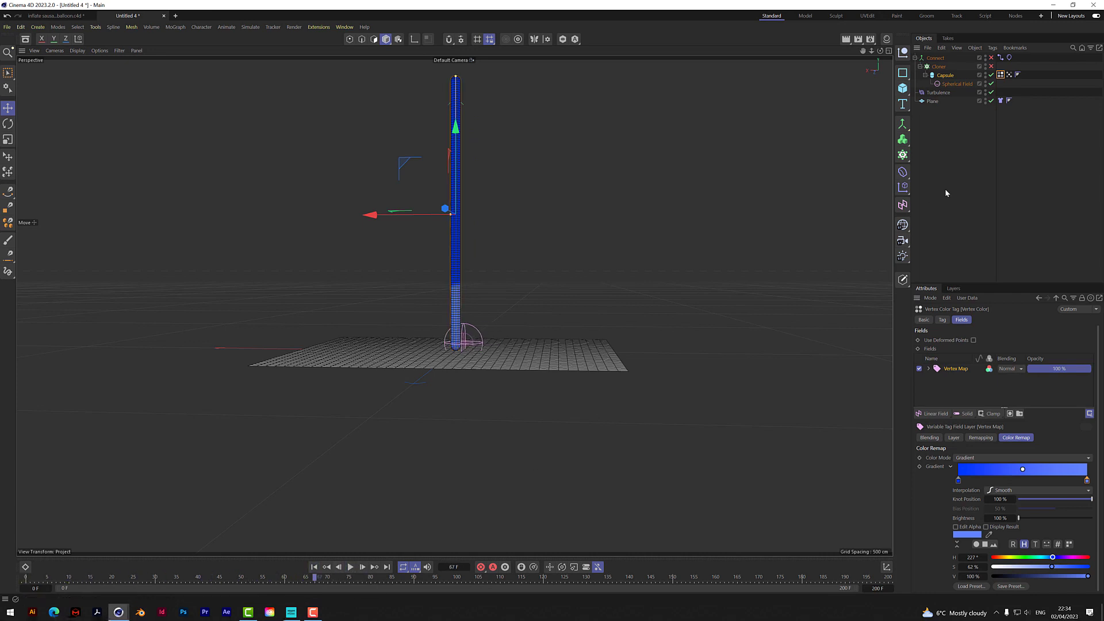
click(848, 39)
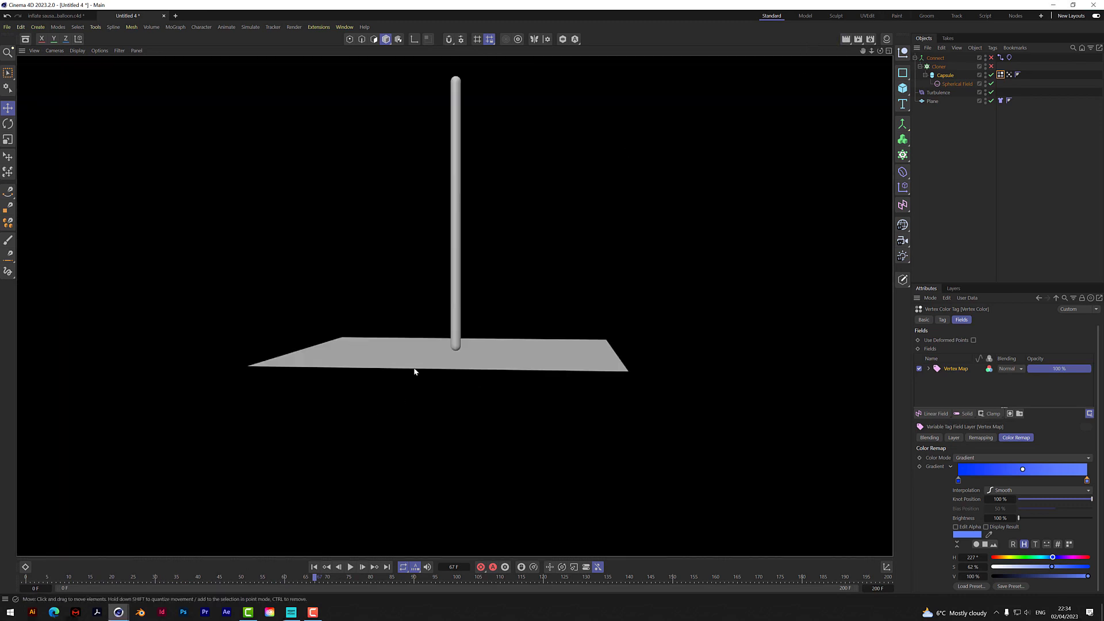
click(943, 118)
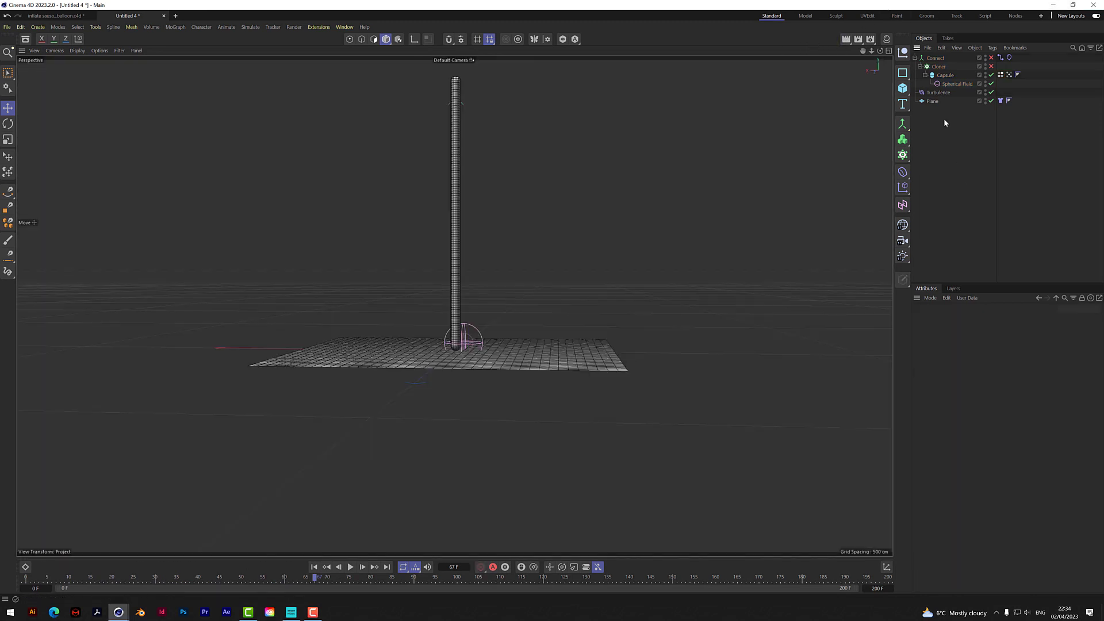
Create a new material and load a Vertex Map shader as its colour texture.
click(886, 39)
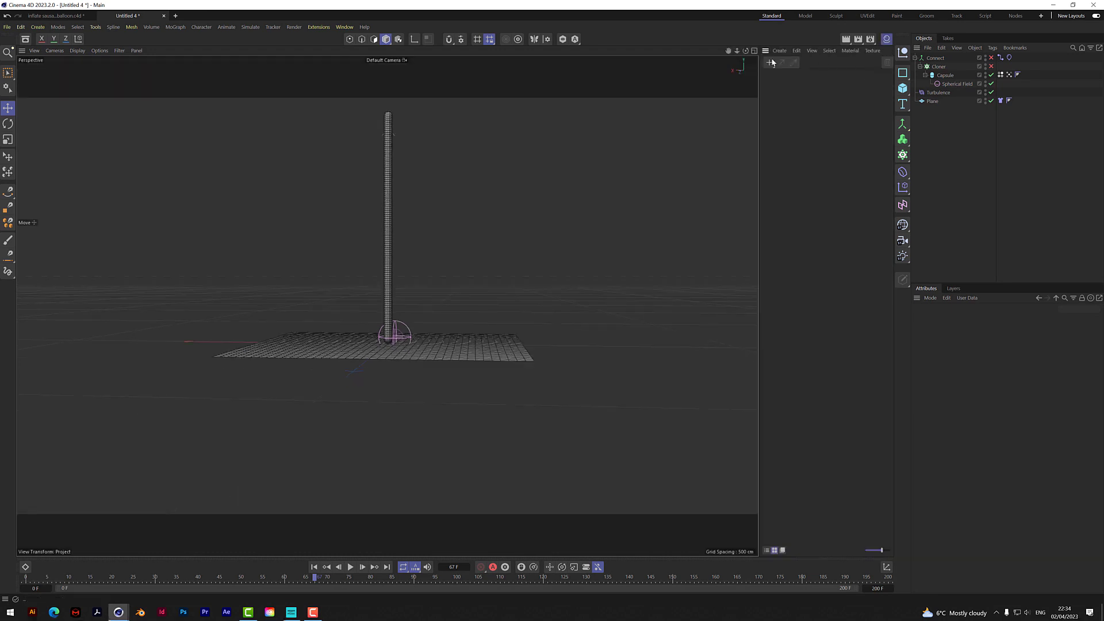
double_click(777, 77)
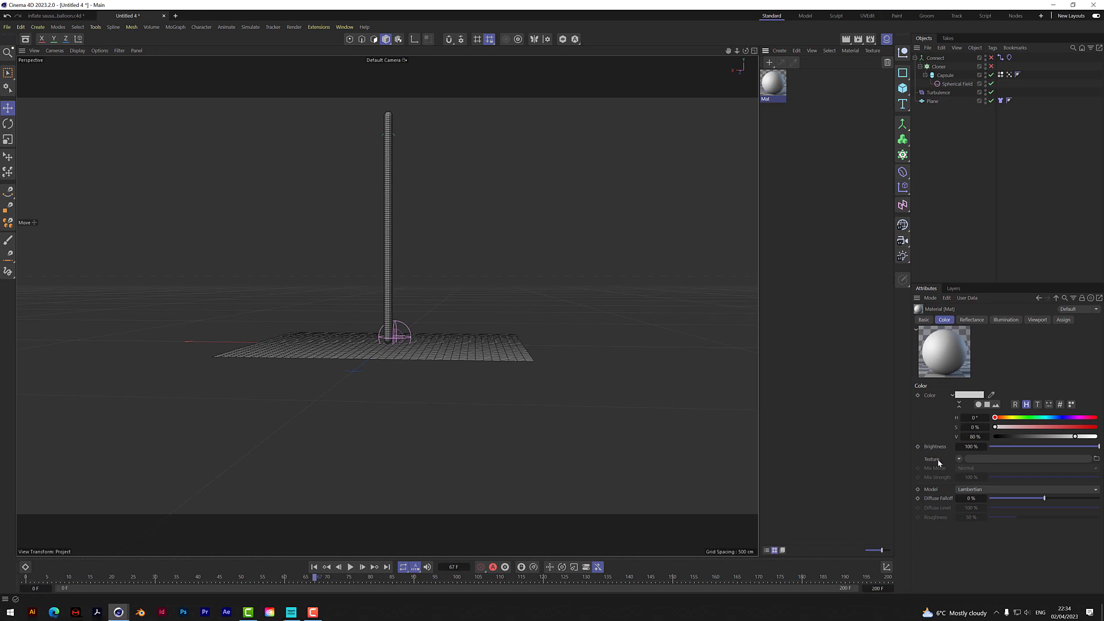
click(958, 458)
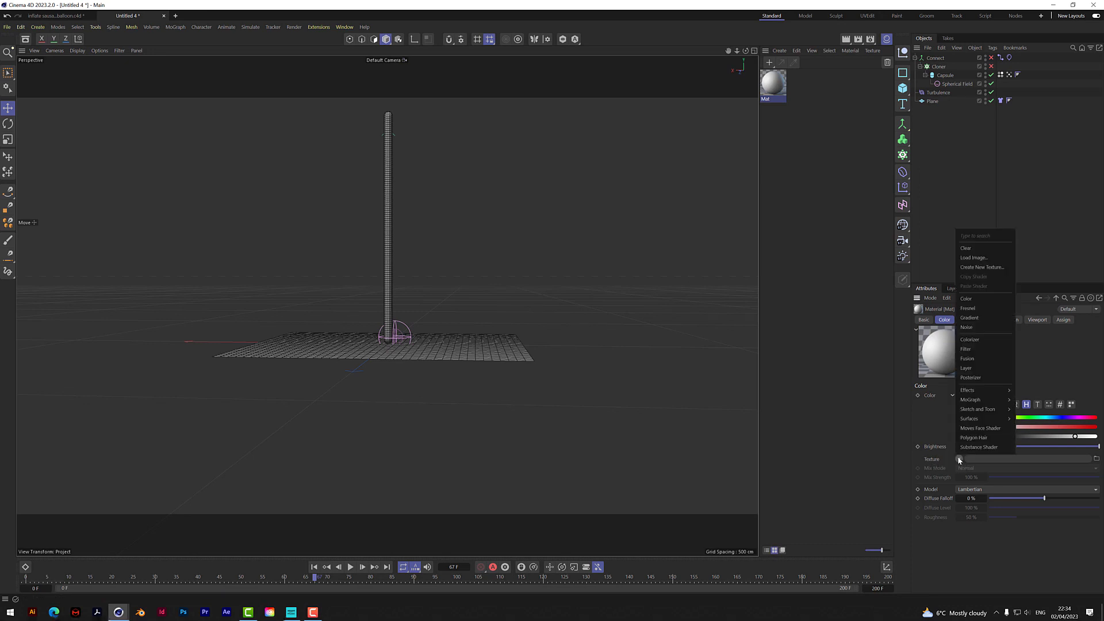
mouse_move(974, 393)
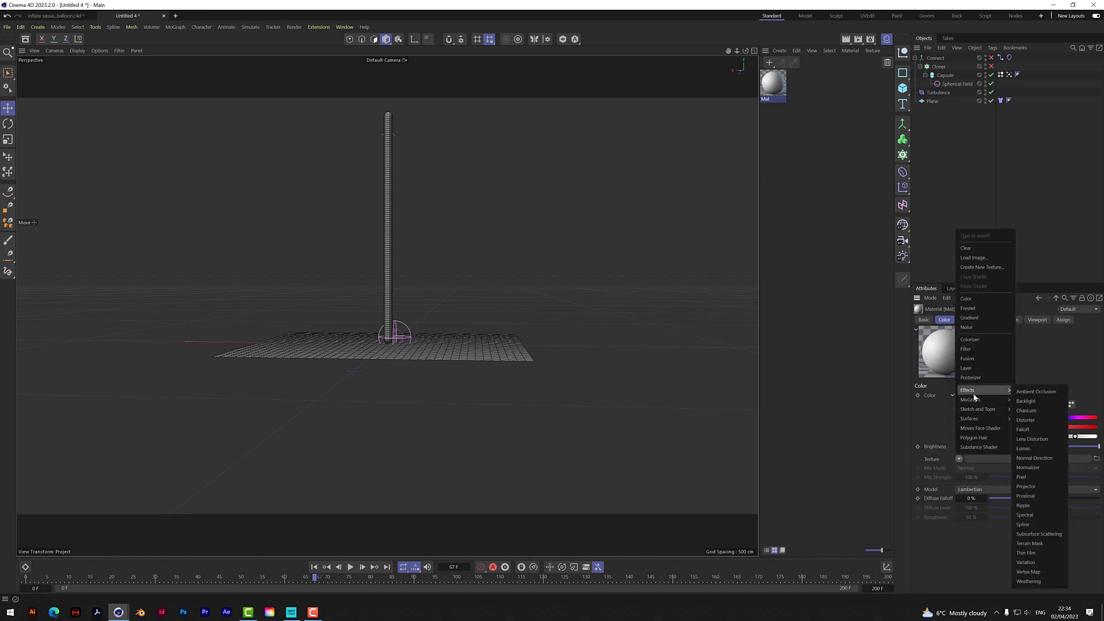
click(1028, 572)
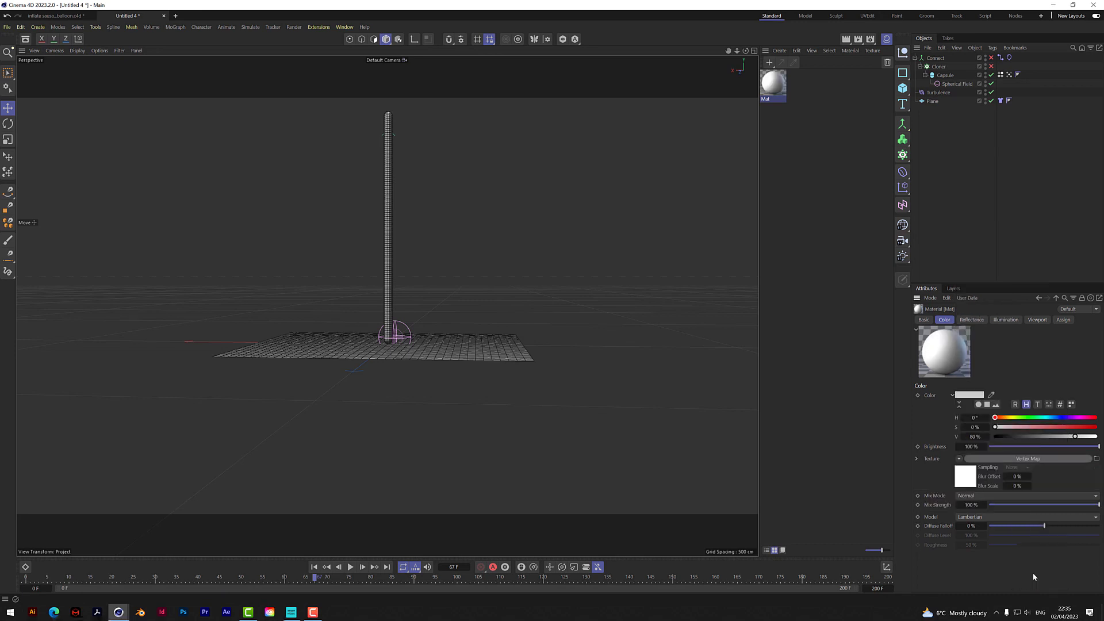
Link the capsule's Vertex Color tag to the Vertex Map shader and apply the material to the Capsule.
click(1029, 459)
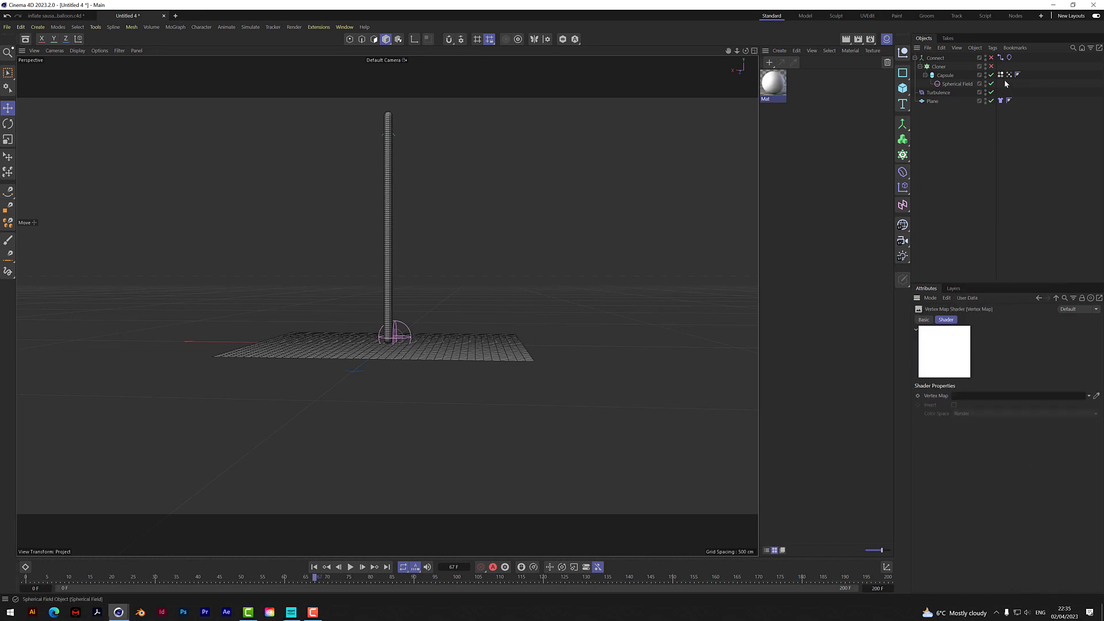
drag(1001, 76, 984, 396)
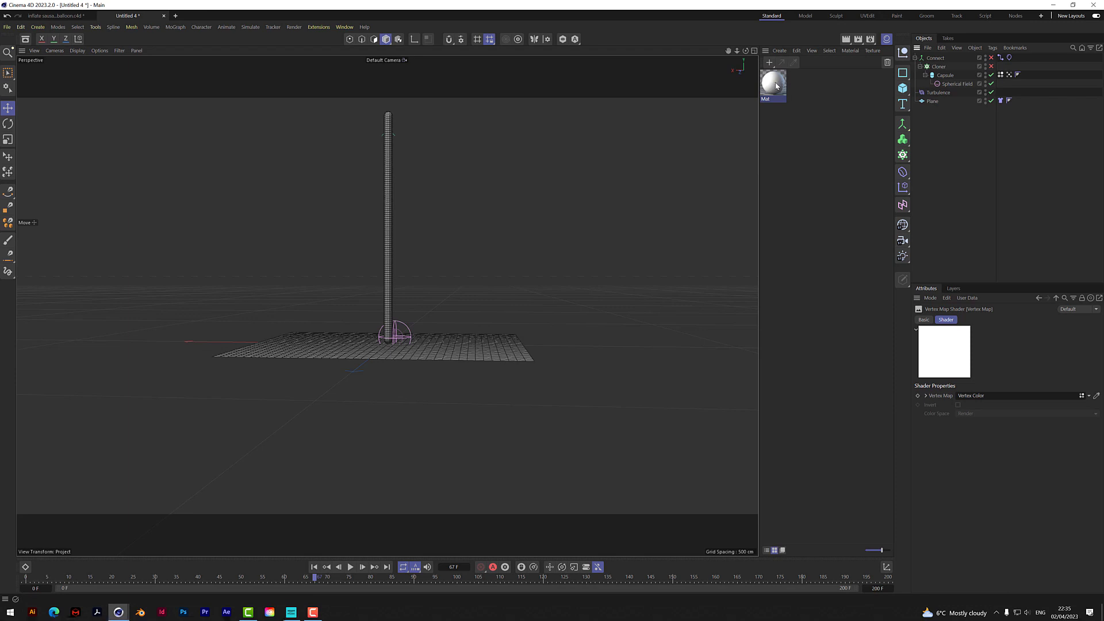
drag(776, 85, 950, 78)
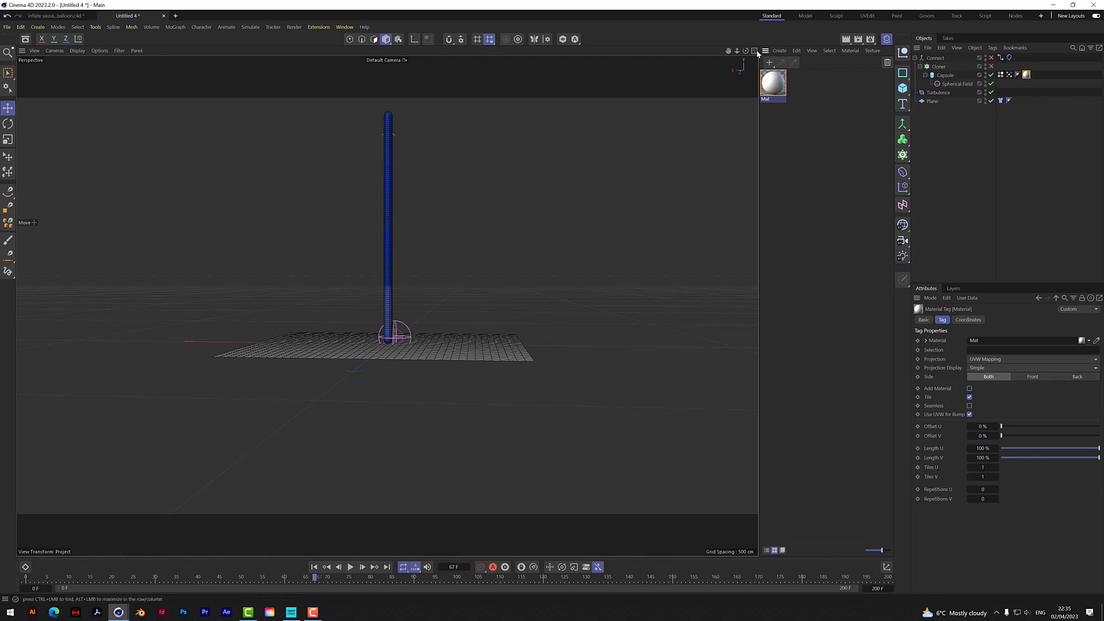
Play the animation on the single capsule and render the view to check the material's colours.
drag(734, 51, 453, 411)
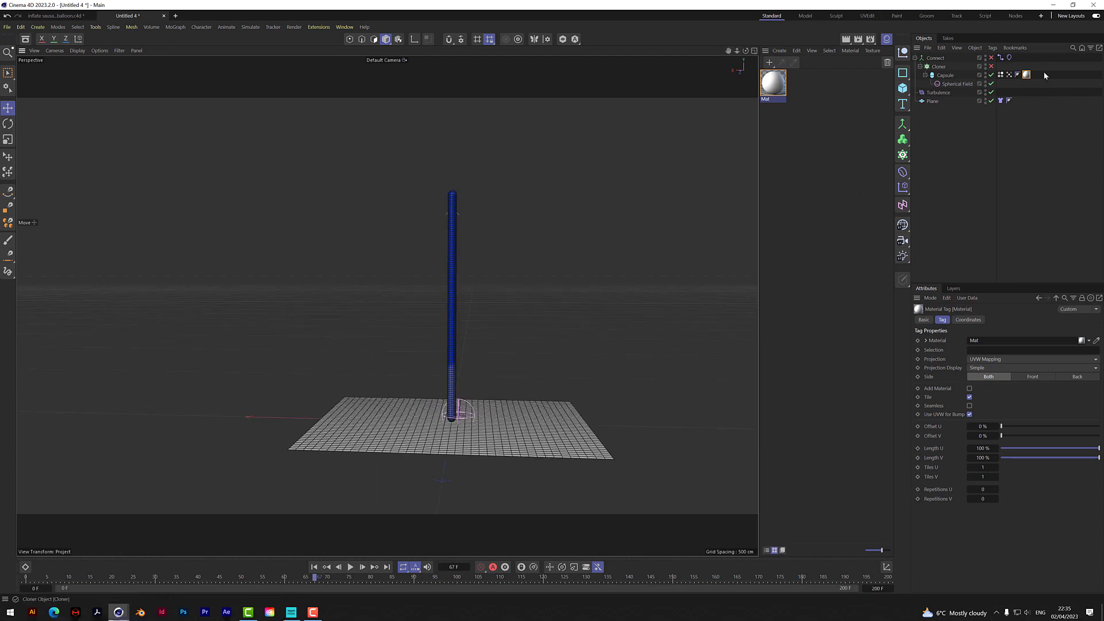
click(314, 567)
click(350, 567)
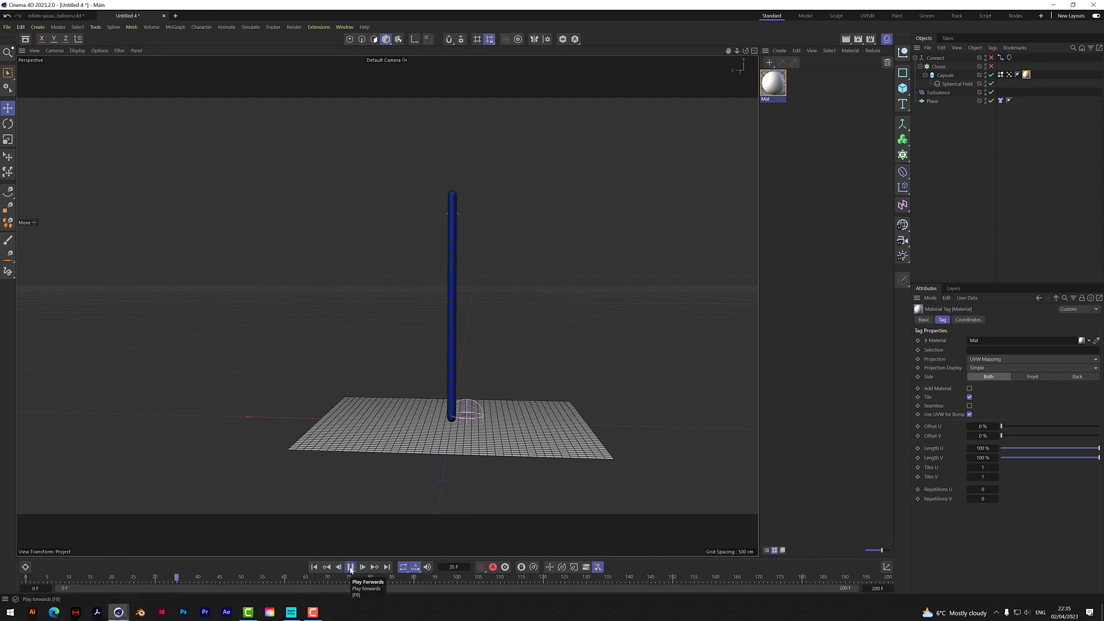
click(350, 566)
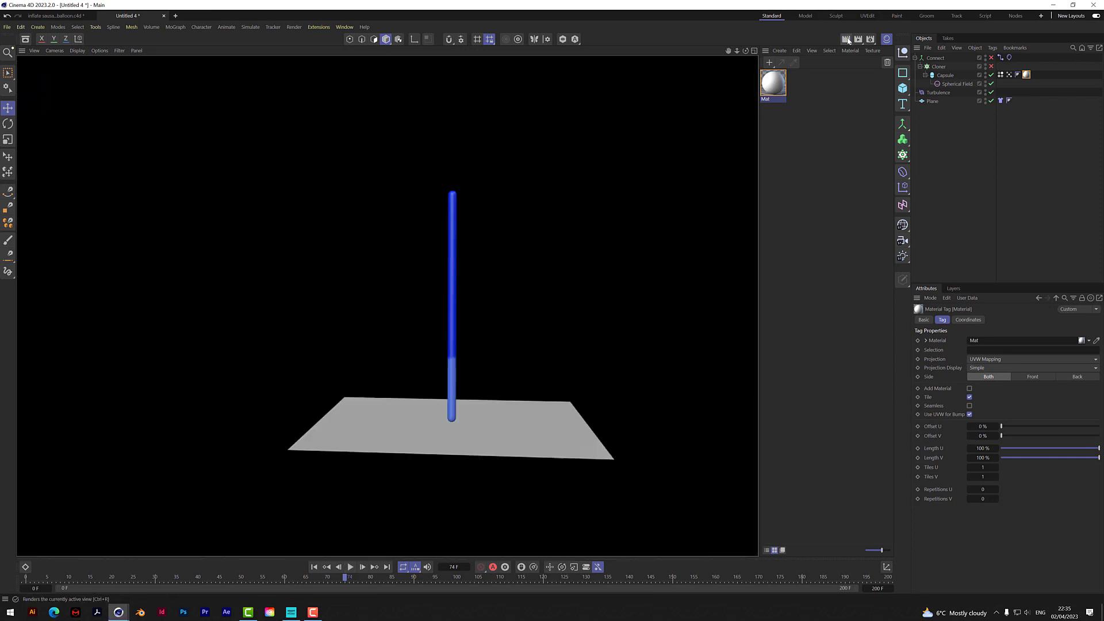
click(845, 39)
click(312, 567)
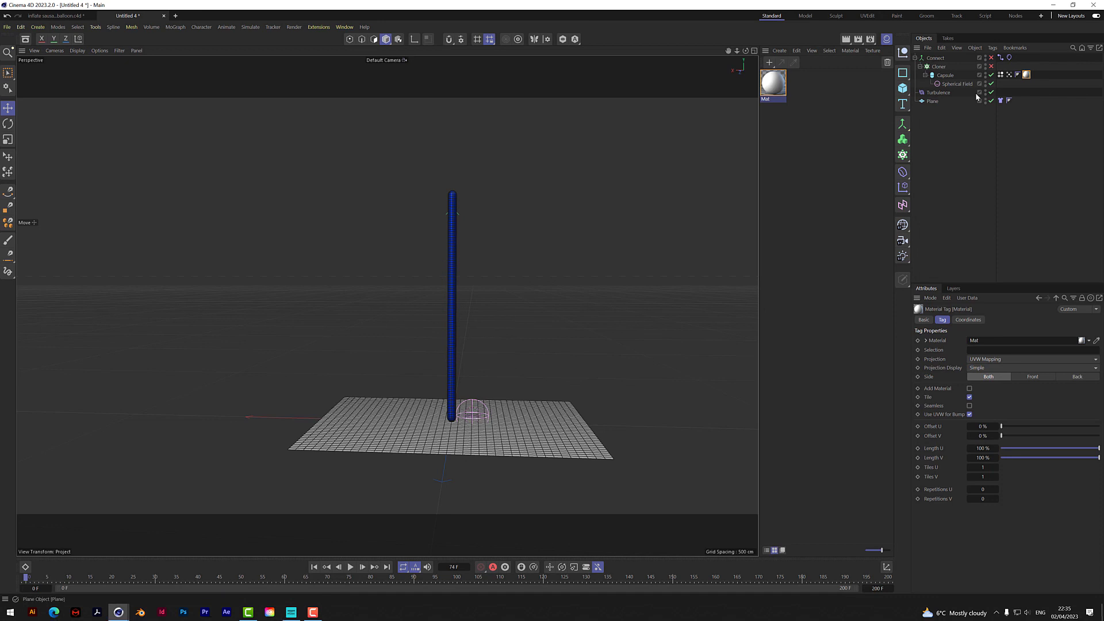
Re-enable the Connect and Cloner objects and run the balloon simulation to frame 56.
click(991, 57)
click(991, 66)
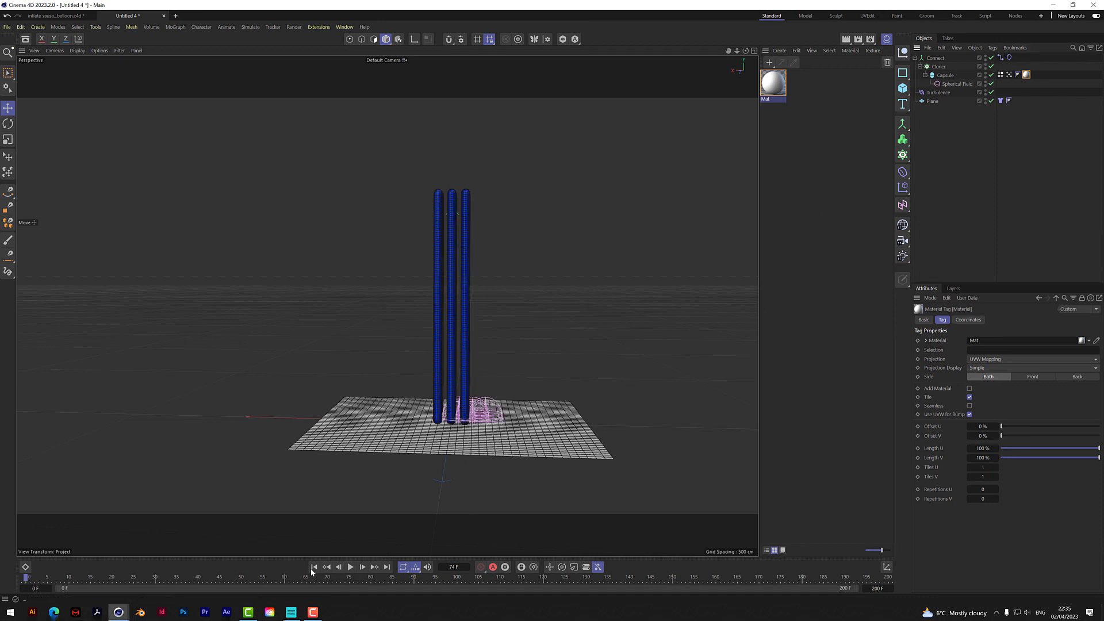
scroll(465, 415, up, 4)
scroll(466, 416, up, 2)
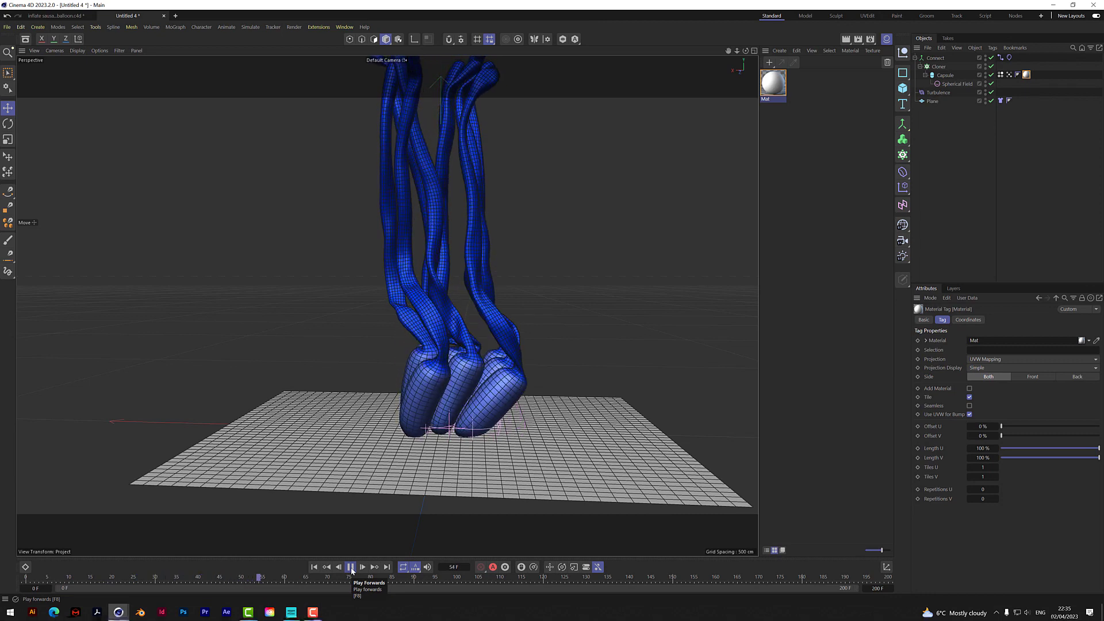
click(350, 567)
Switch the viewport display to Gouraud Shading without lines and render the view of the balloons.
click(77, 50)
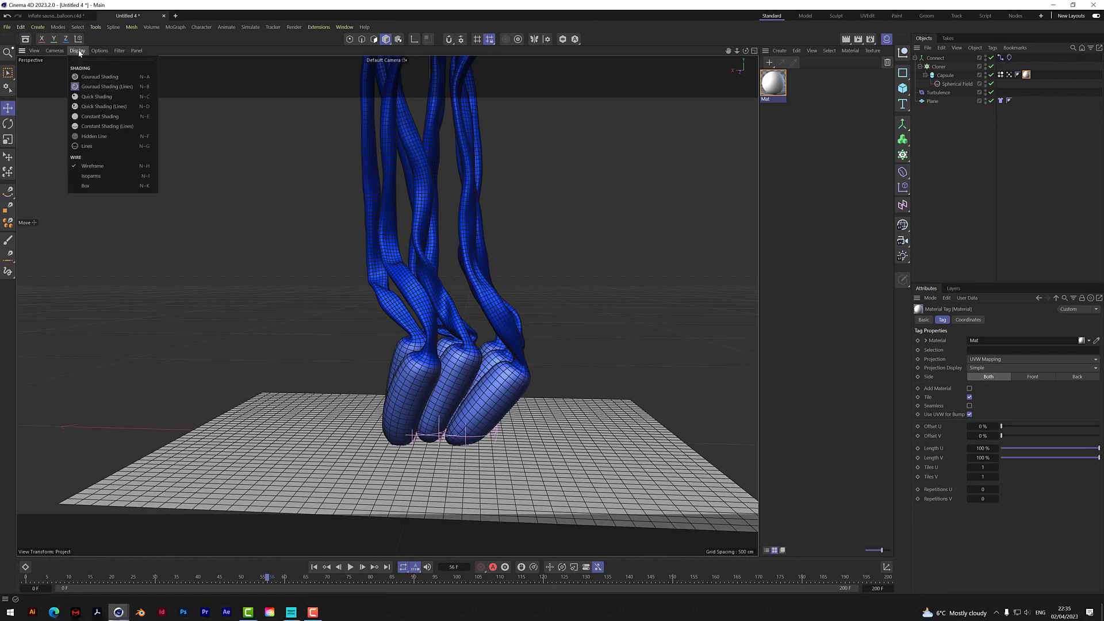
click(80, 77)
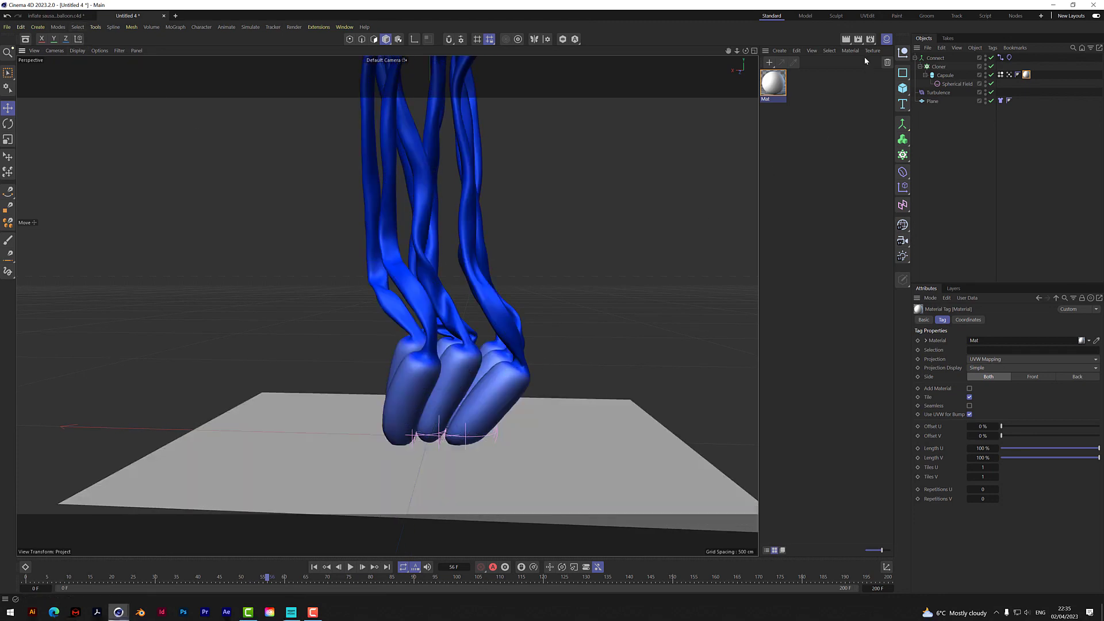
click(845, 38)
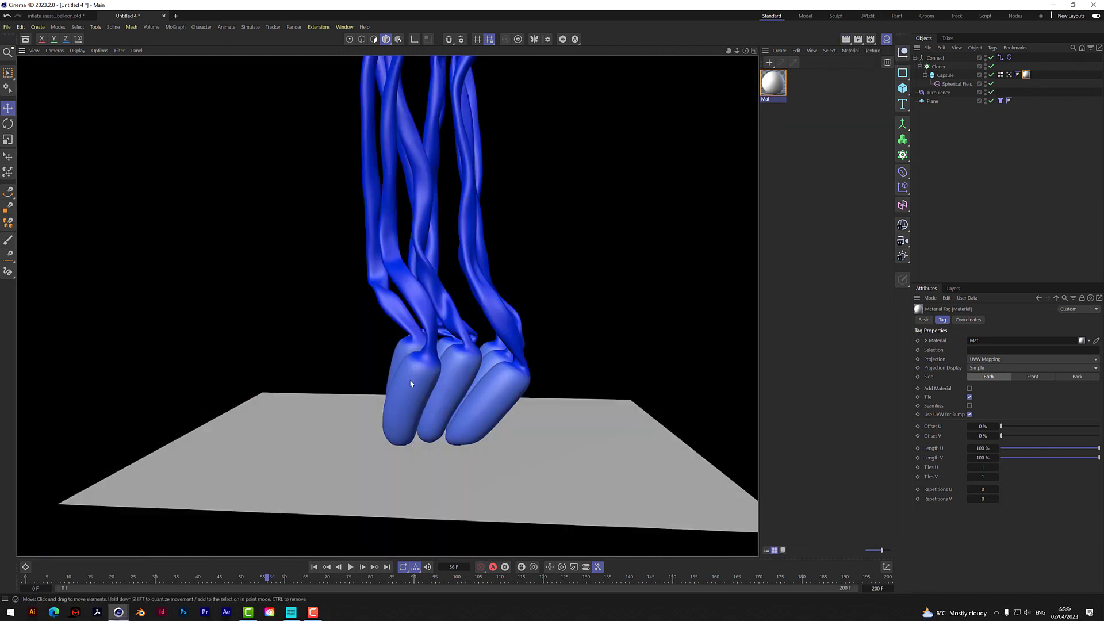
Replay the inflation from the first frame to frame 111 to check the colour change on the balloons.
click(314, 567)
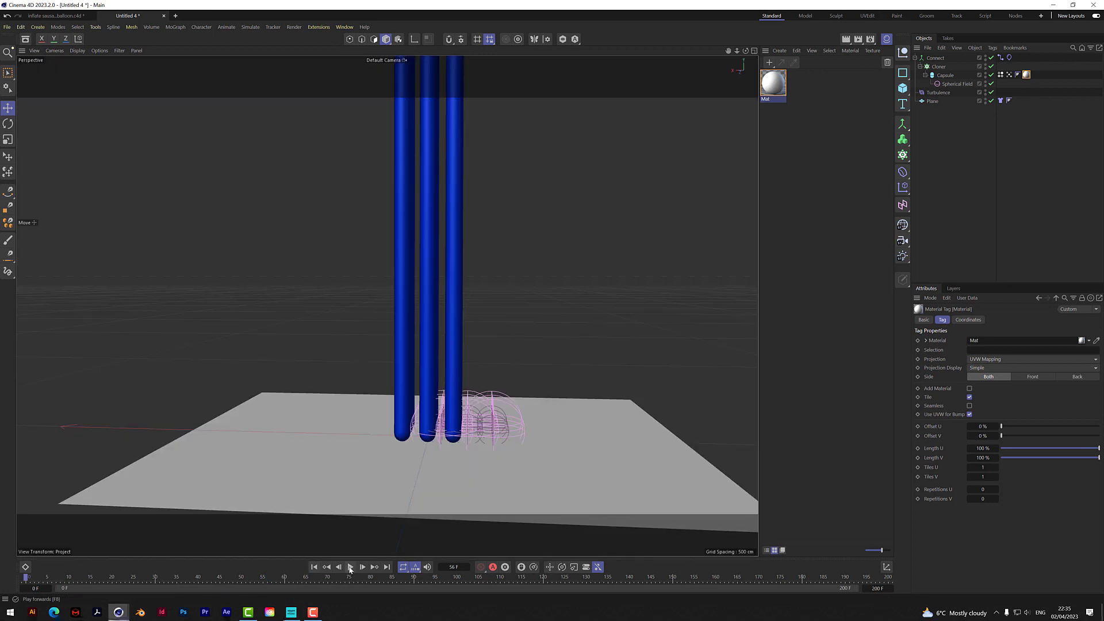
click(349, 567)
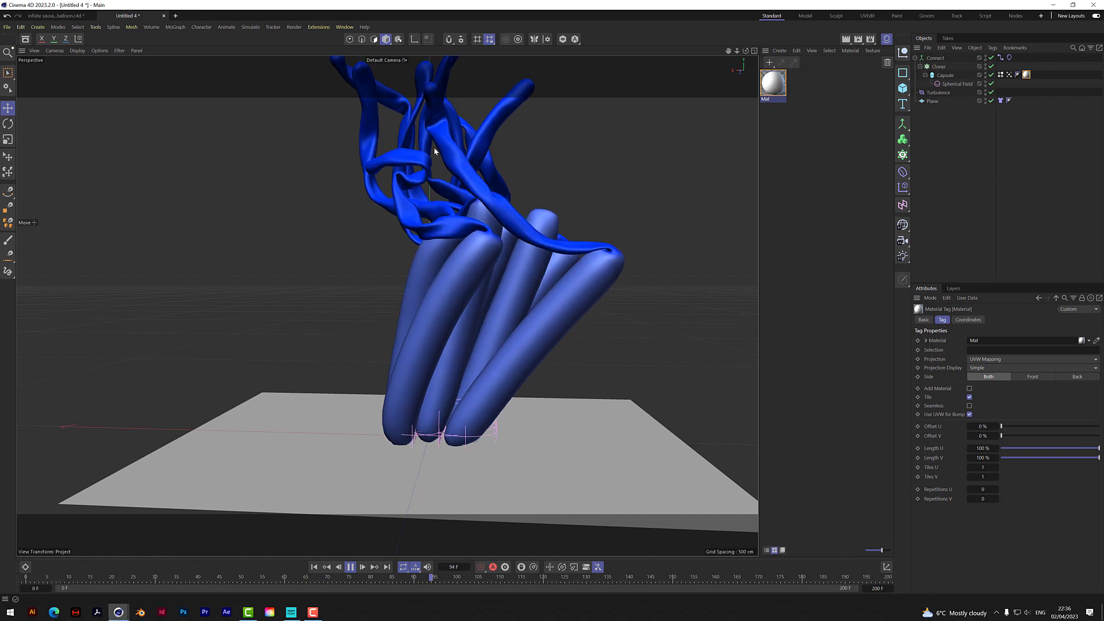
click(350, 567)
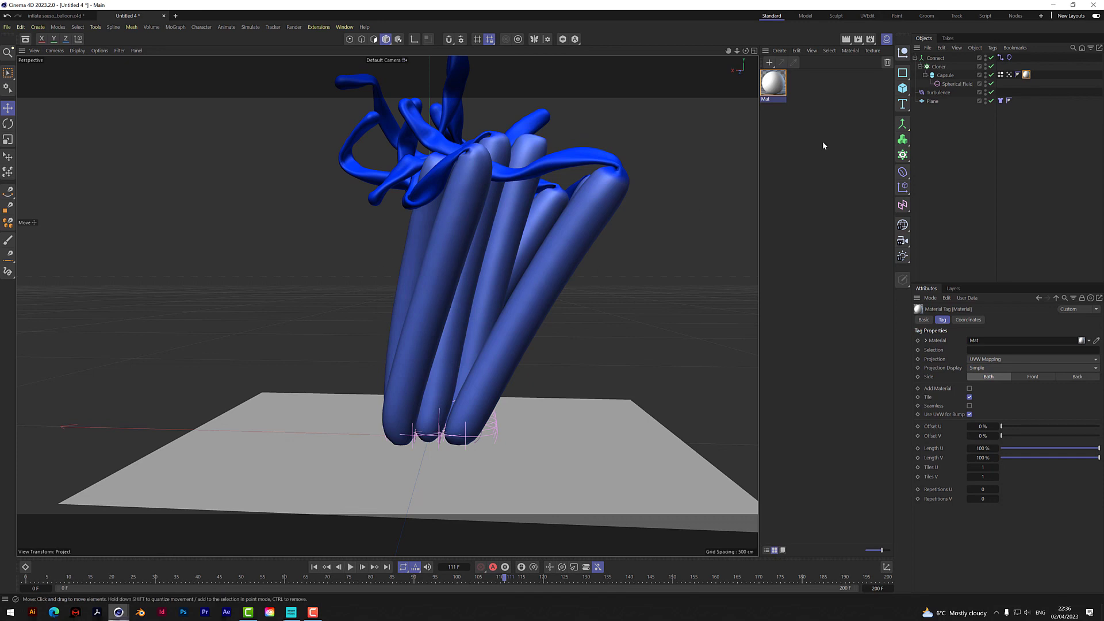
Set the material's default specular layer to Beckmann with 0% roughness and 15% reflection strength, and inspect the balloons' glossy surface.
click(773, 83)
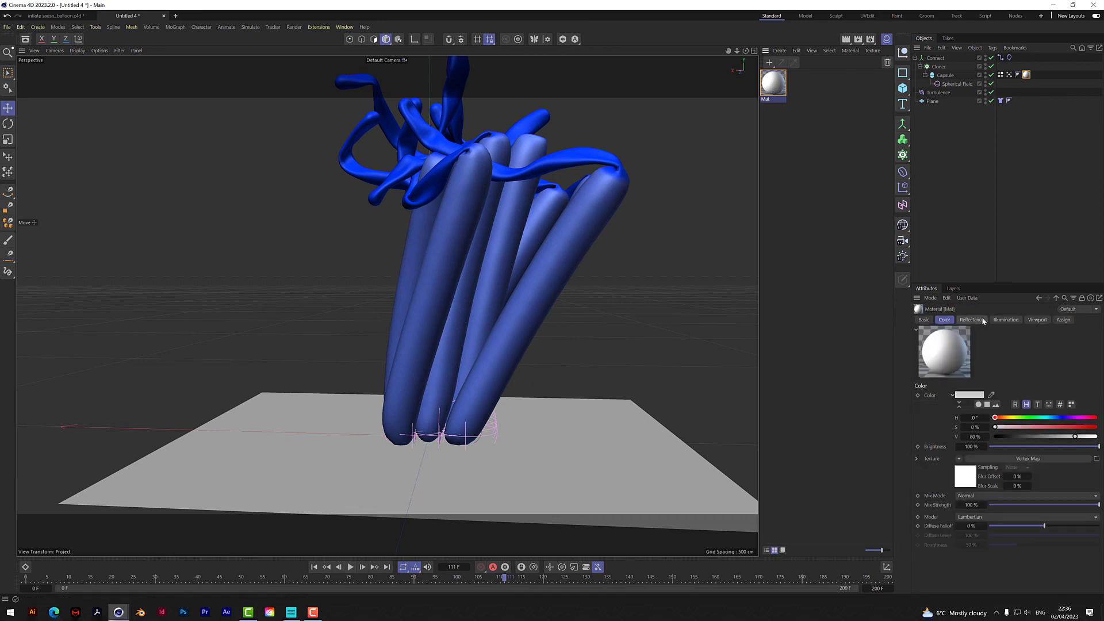
click(981, 320)
click(972, 406)
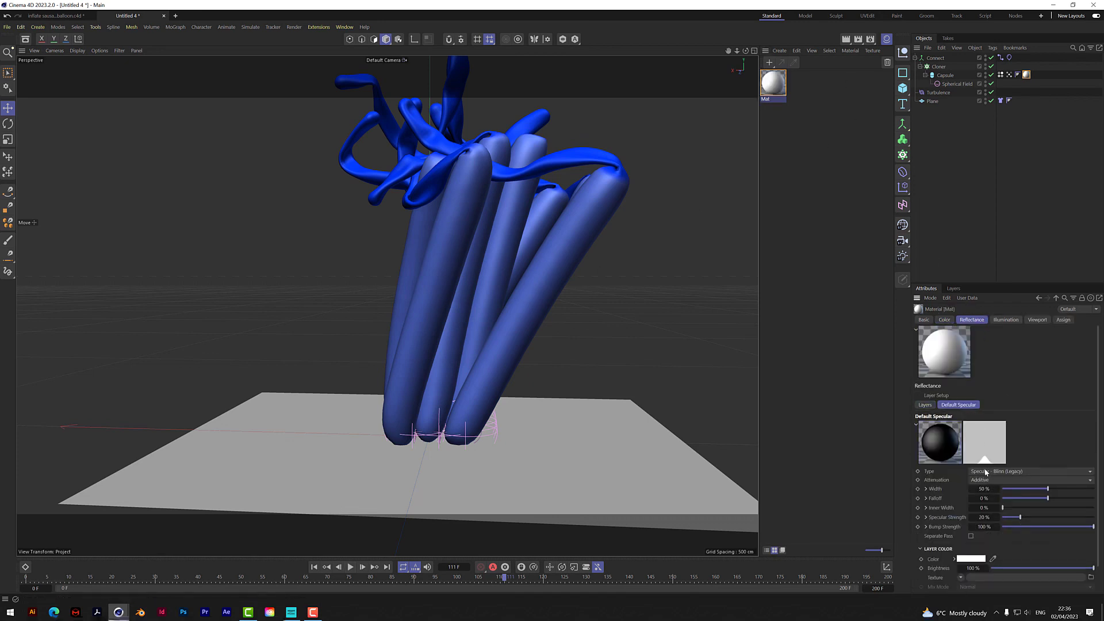
click(985, 471)
click(989, 488)
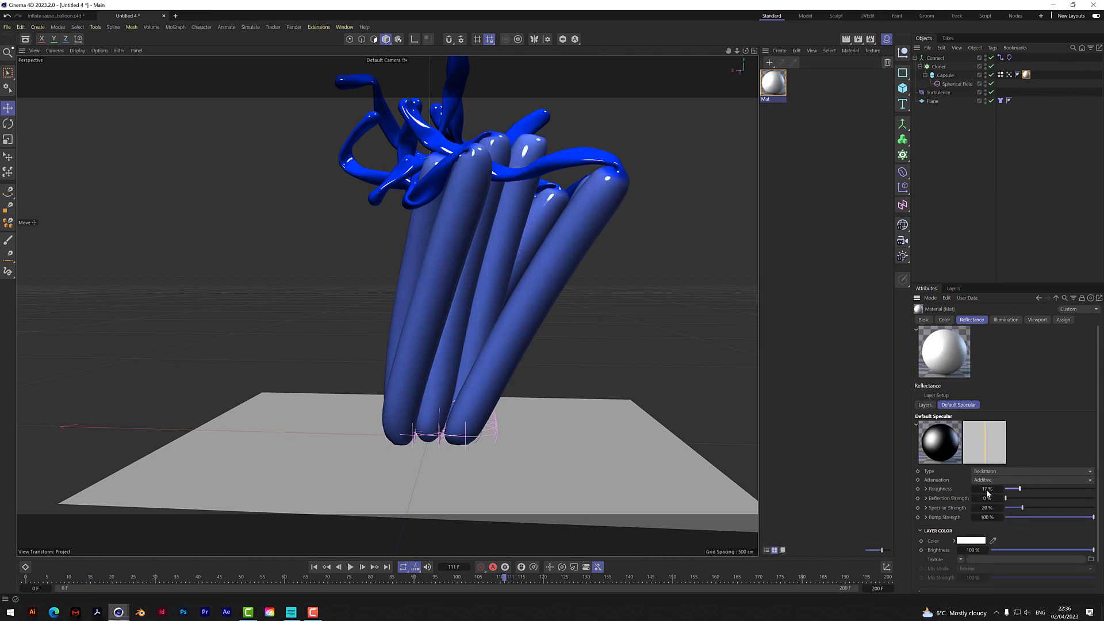
drag(1019, 489, 1000, 489)
drag(1005, 498, 1018, 495)
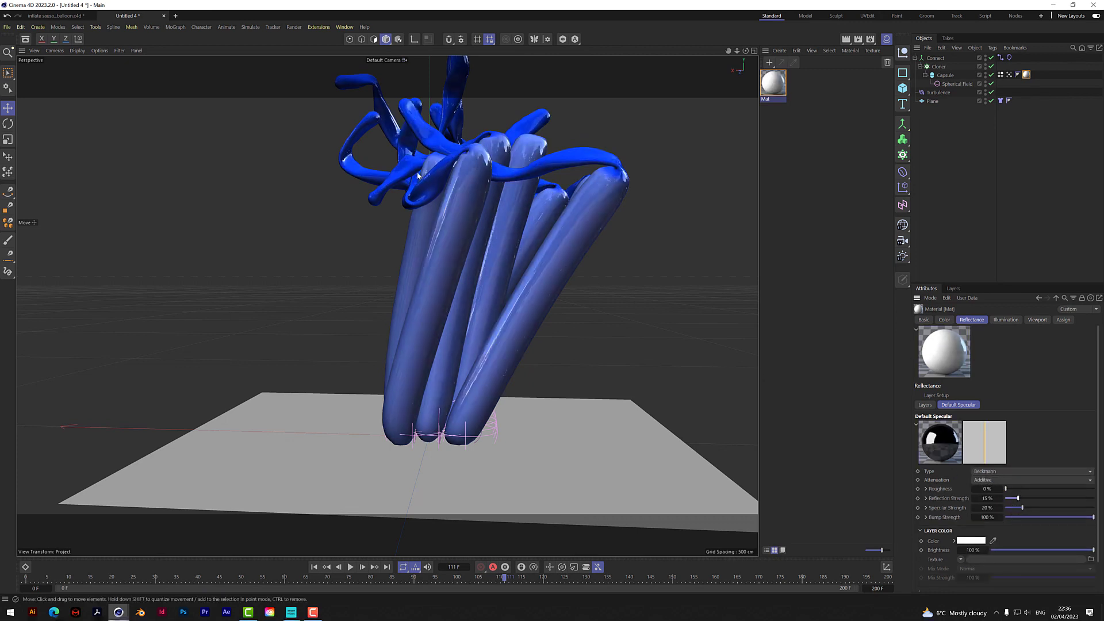
scroll(480, 174, up, 2)
scroll(483, 174, up, 2)
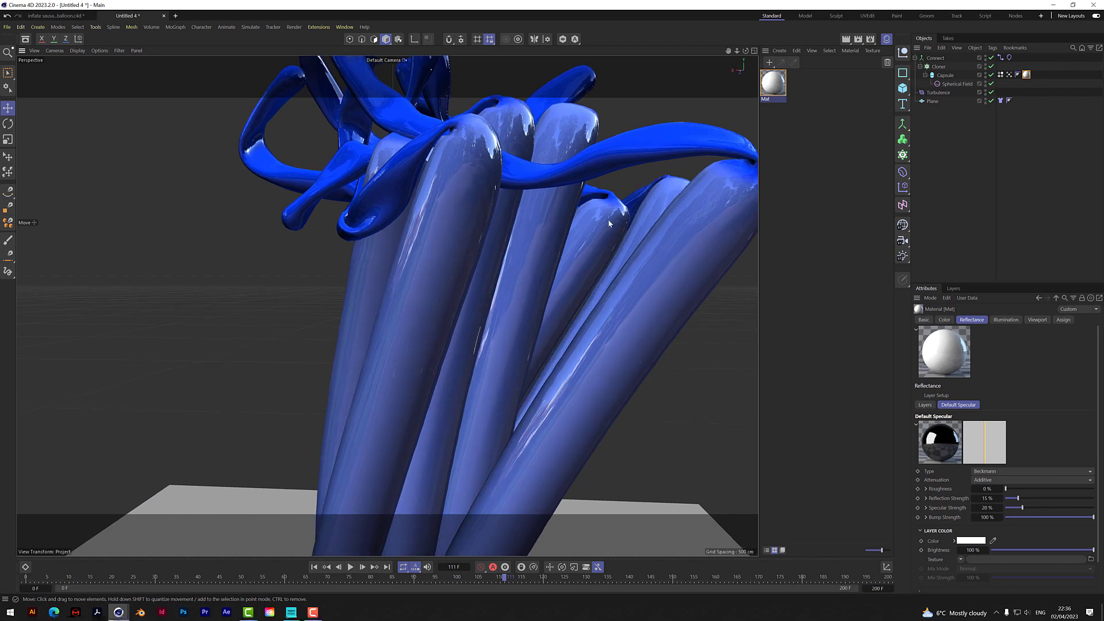
scroll(607, 241, down, 2)
scroll(602, 244, down, 2)
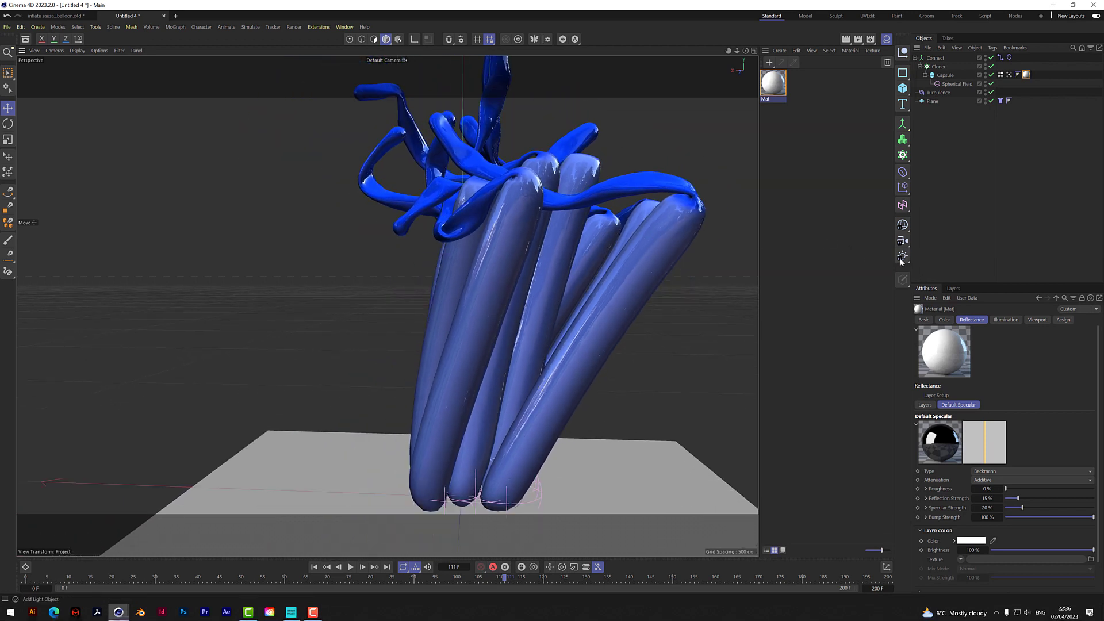
Add a Physical Sky with its time set to 17:00:00 and render the view of the balloons under it.
drag(900, 275, 953, 405)
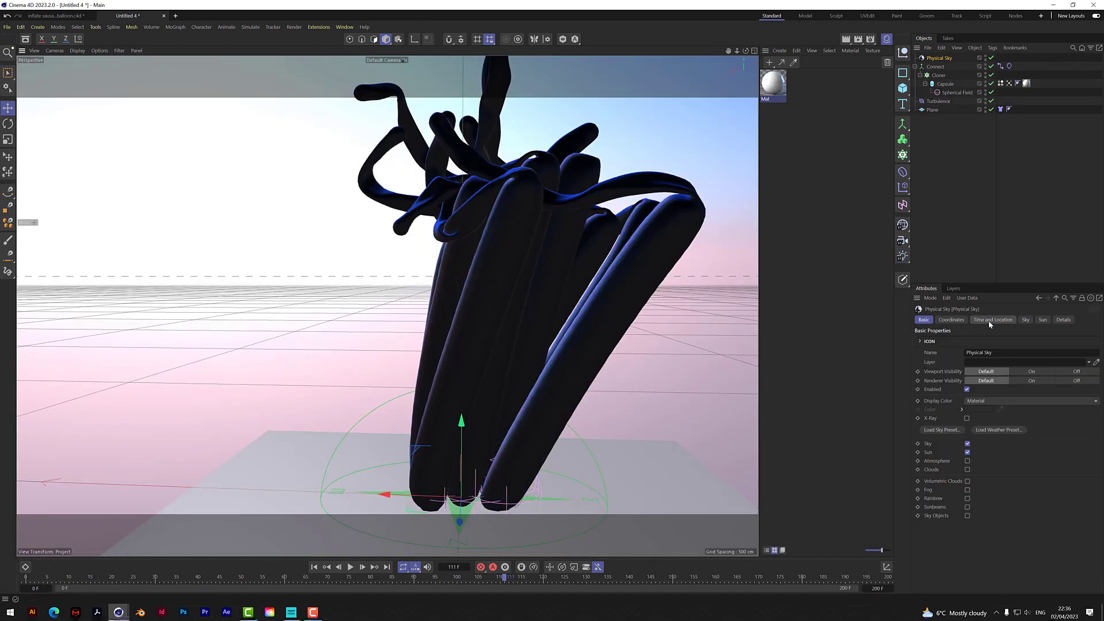
click(990, 320)
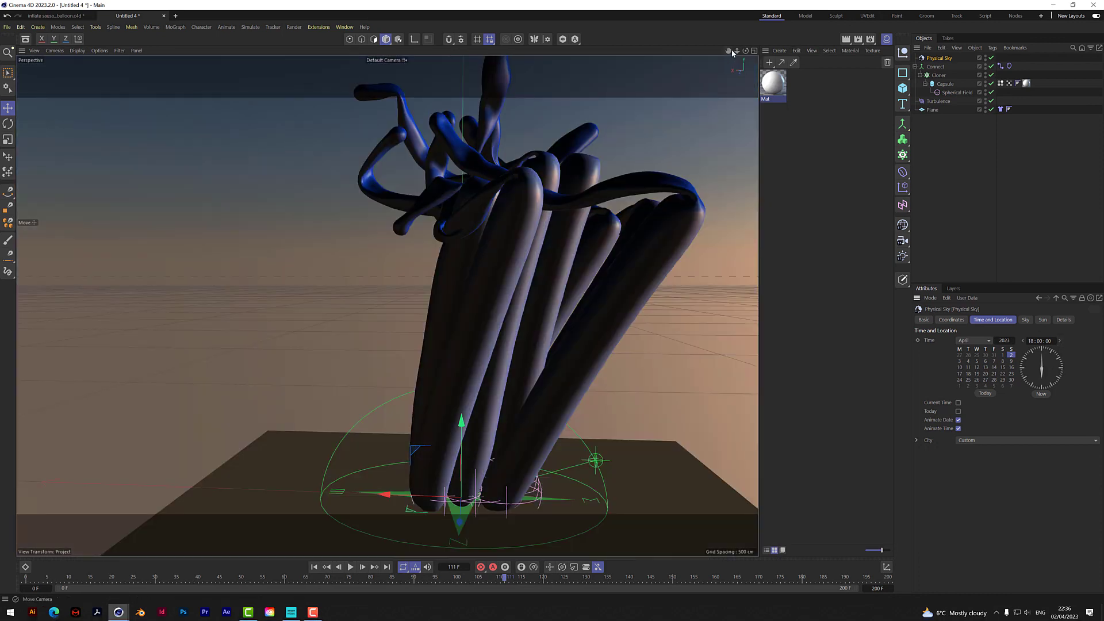
mouse_move(728, 50)
mouse_down()
mouse_move(596, 71)
mouse_move(721, 53)
mouse_up()
click(1022, 340)
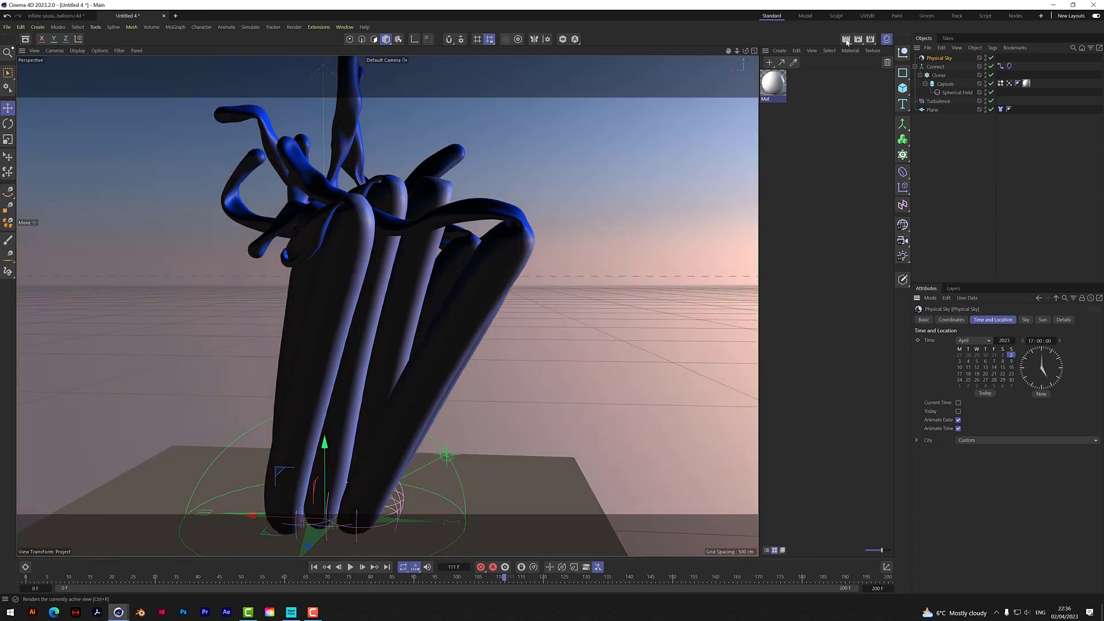
click(846, 40)
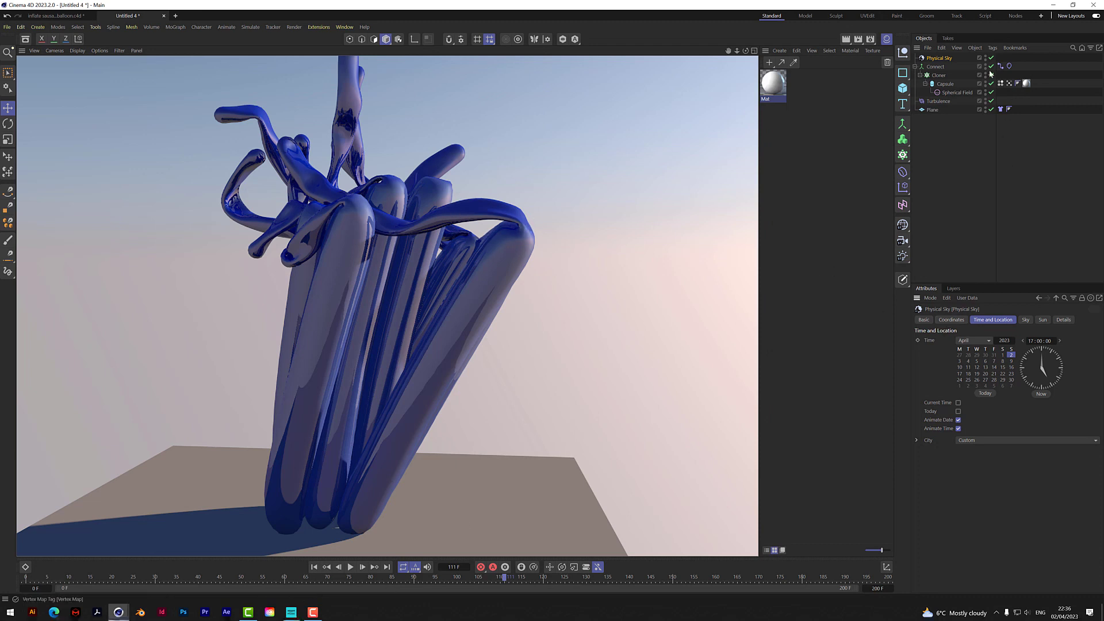
Set the balloon material's specular strength to 5% and reflection strength to 7%, and render the view again.
click(773, 86)
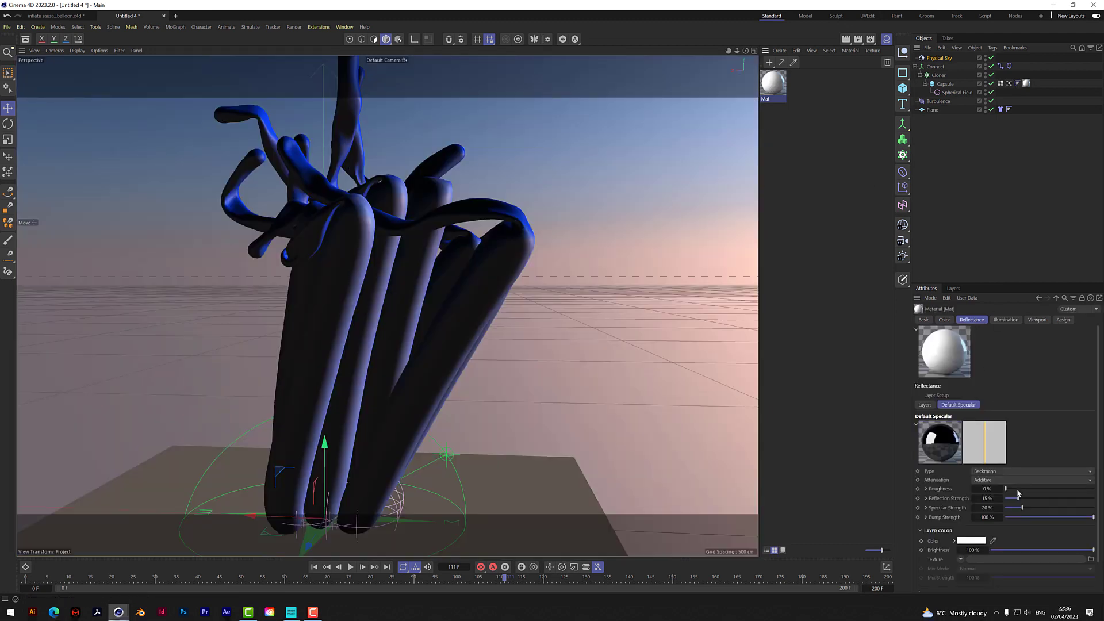
click(1010, 507)
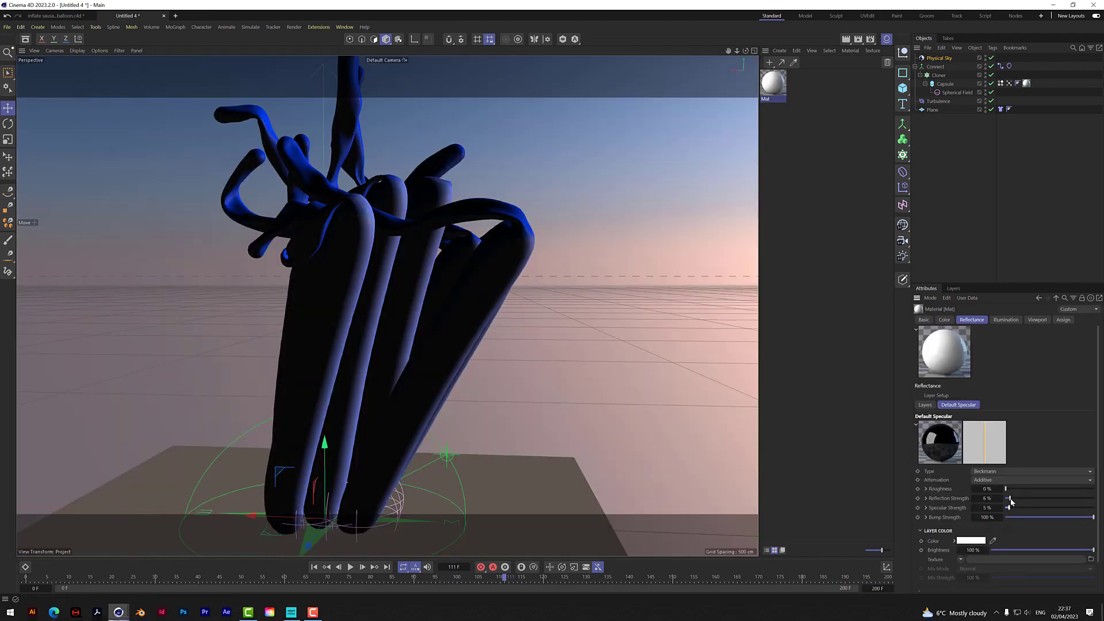
click(1011, 497)
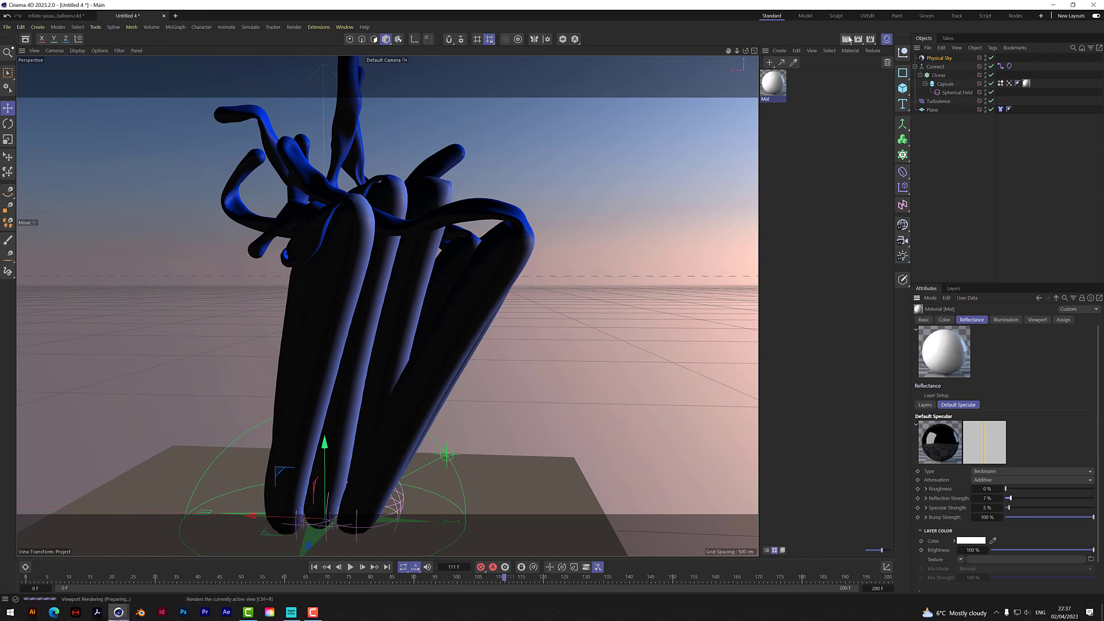
click(846, 39)
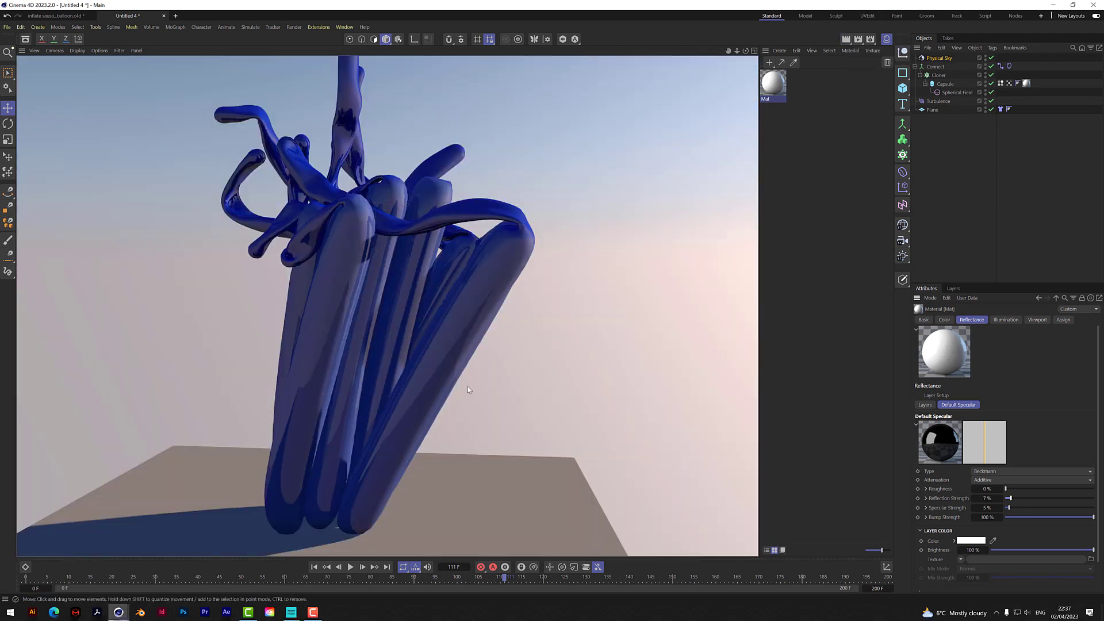
Replay the inflation from the first frame to frame 68 and inspect the balloons from the opposite side.
click(314, 567)
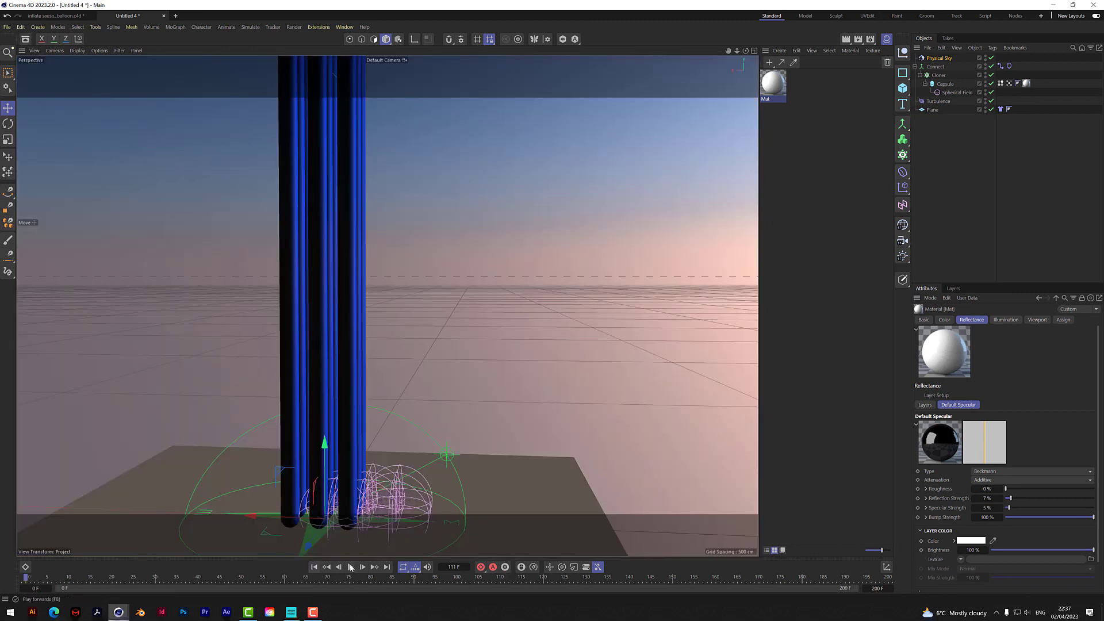
click(350, 566)
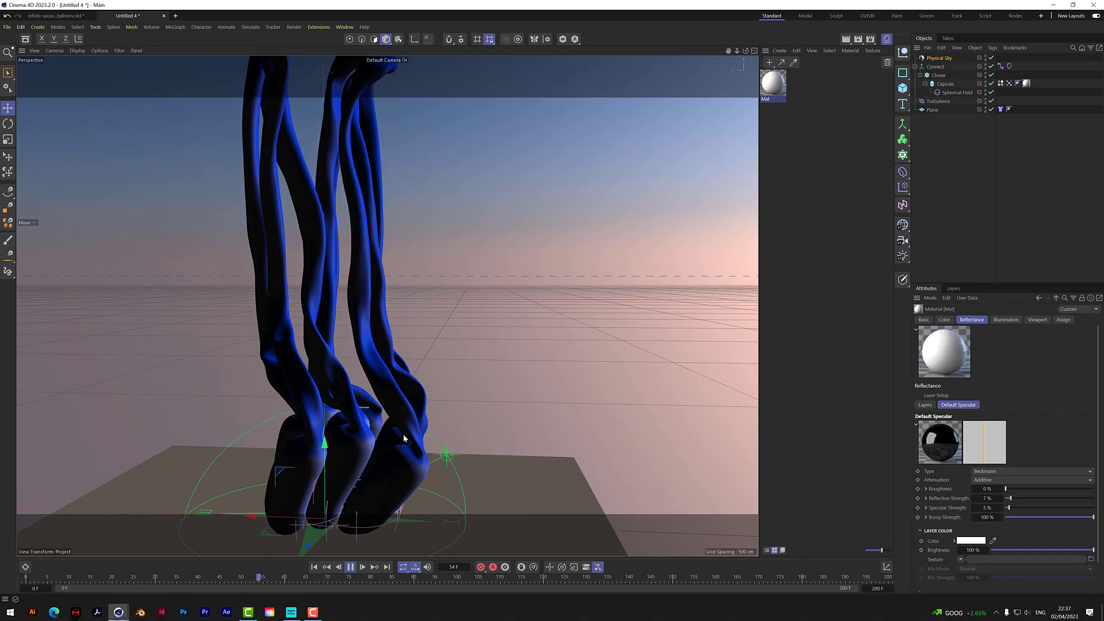
click(351, 567)
drag(745, 50, 949, 51)
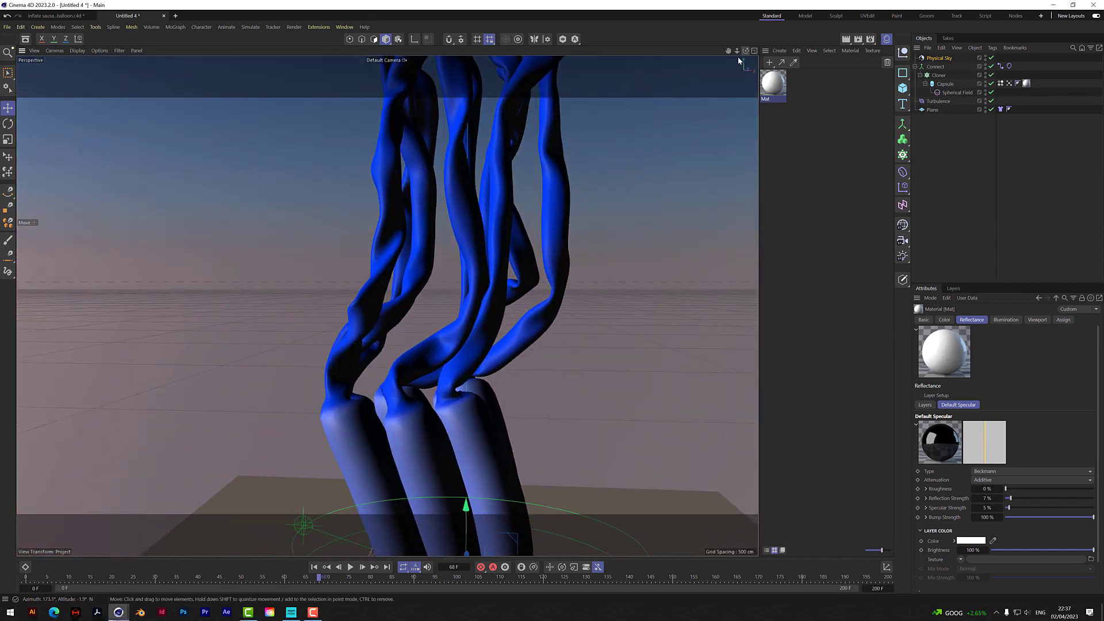
drag(728, 53, 734, 55)
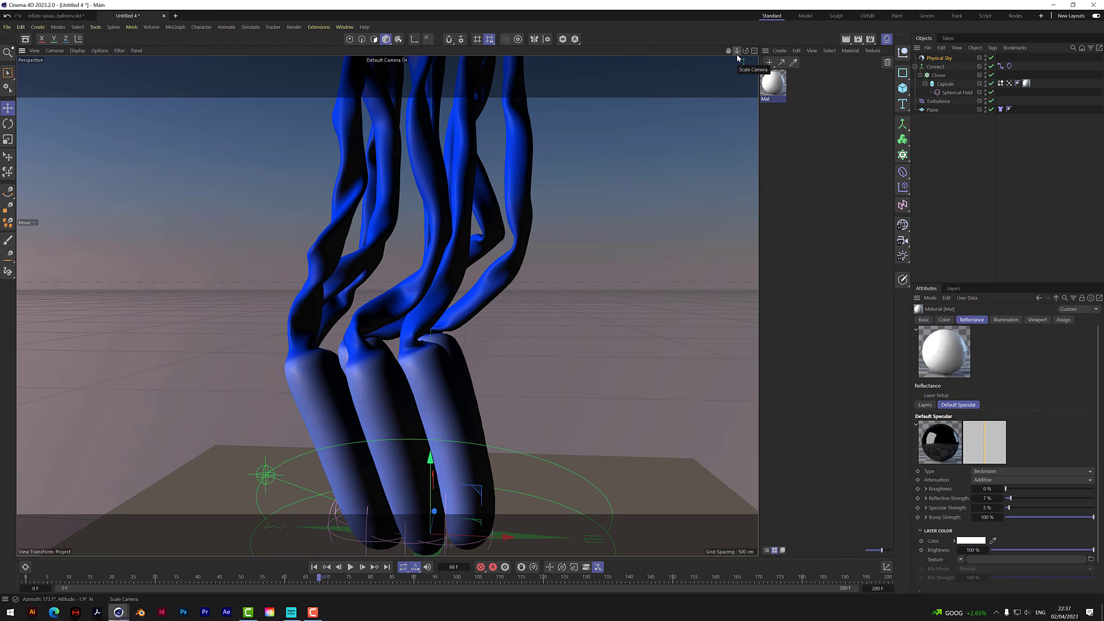
Open the Balloon settings of the cloth tag on the Connect object.
click(1008, 66)
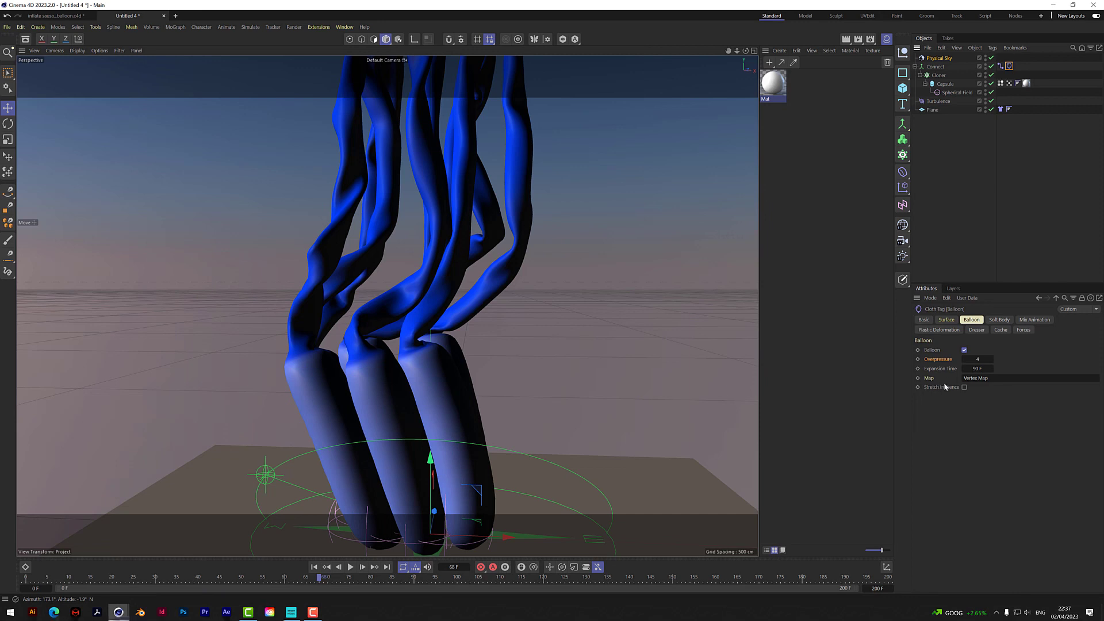